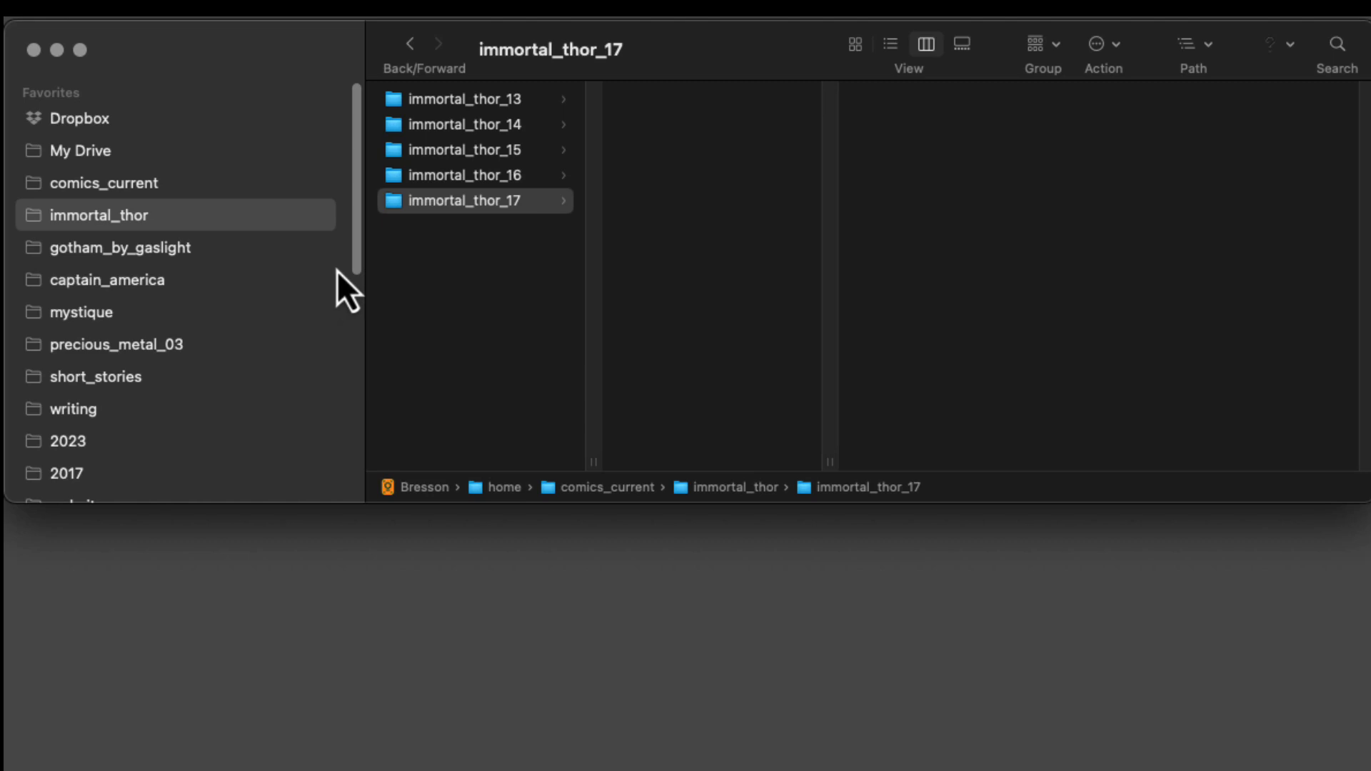
Look through the subfolders of immortal_thor_13 and immortal_thor_14, including script, reference, lineart, letters, jpegs, flats, corrections, colors, web and work
left_click(545, 101)
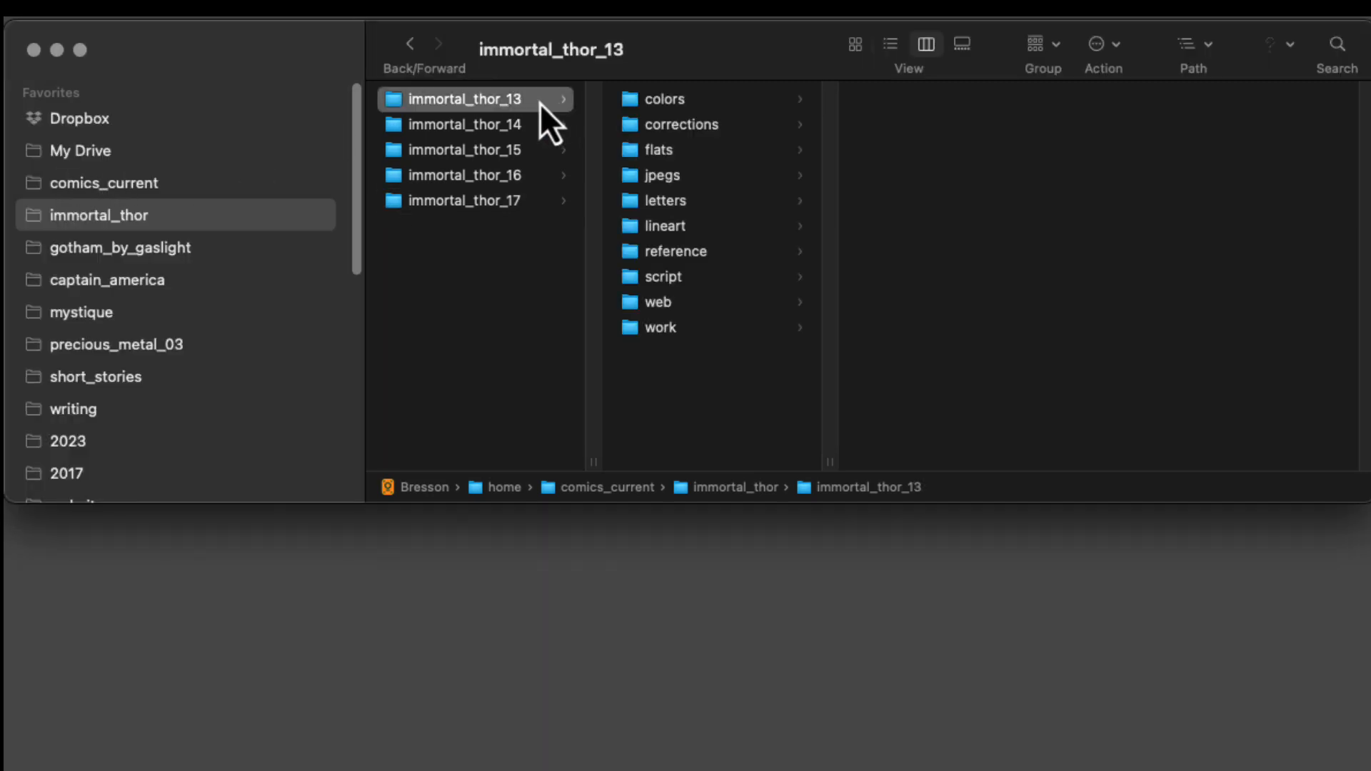
left_click(487, 128)
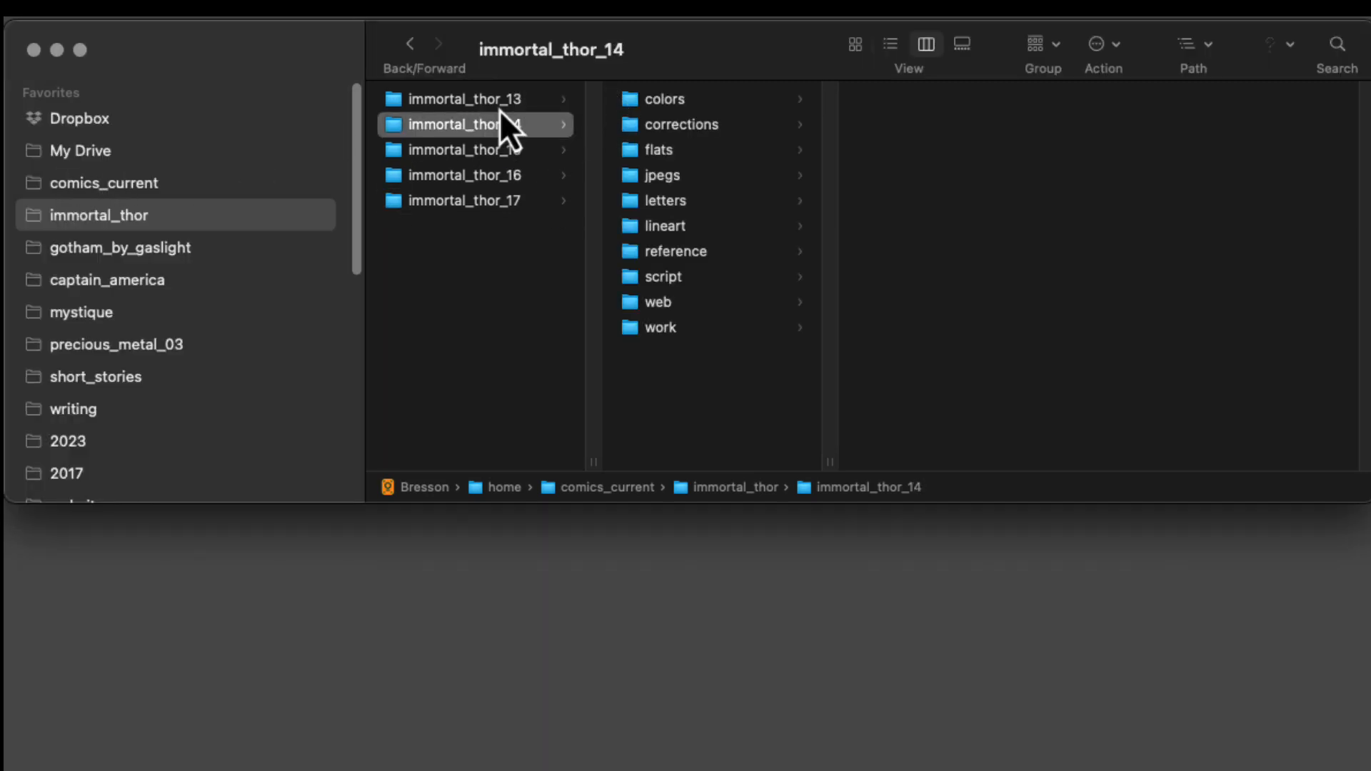
left_click(499, 108)
left_click(460, 123)
left_click(676, 277)
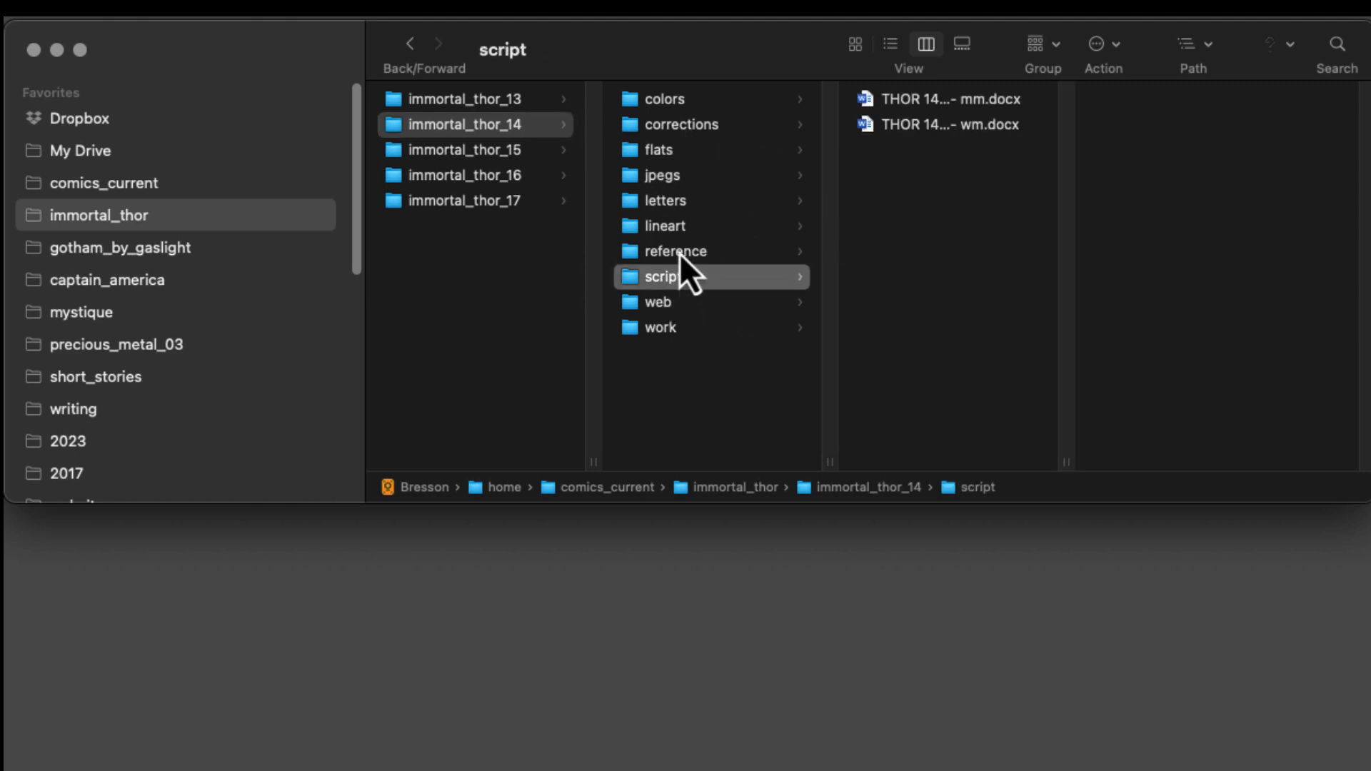
left_click(680, 252)
left_click(671, 224)
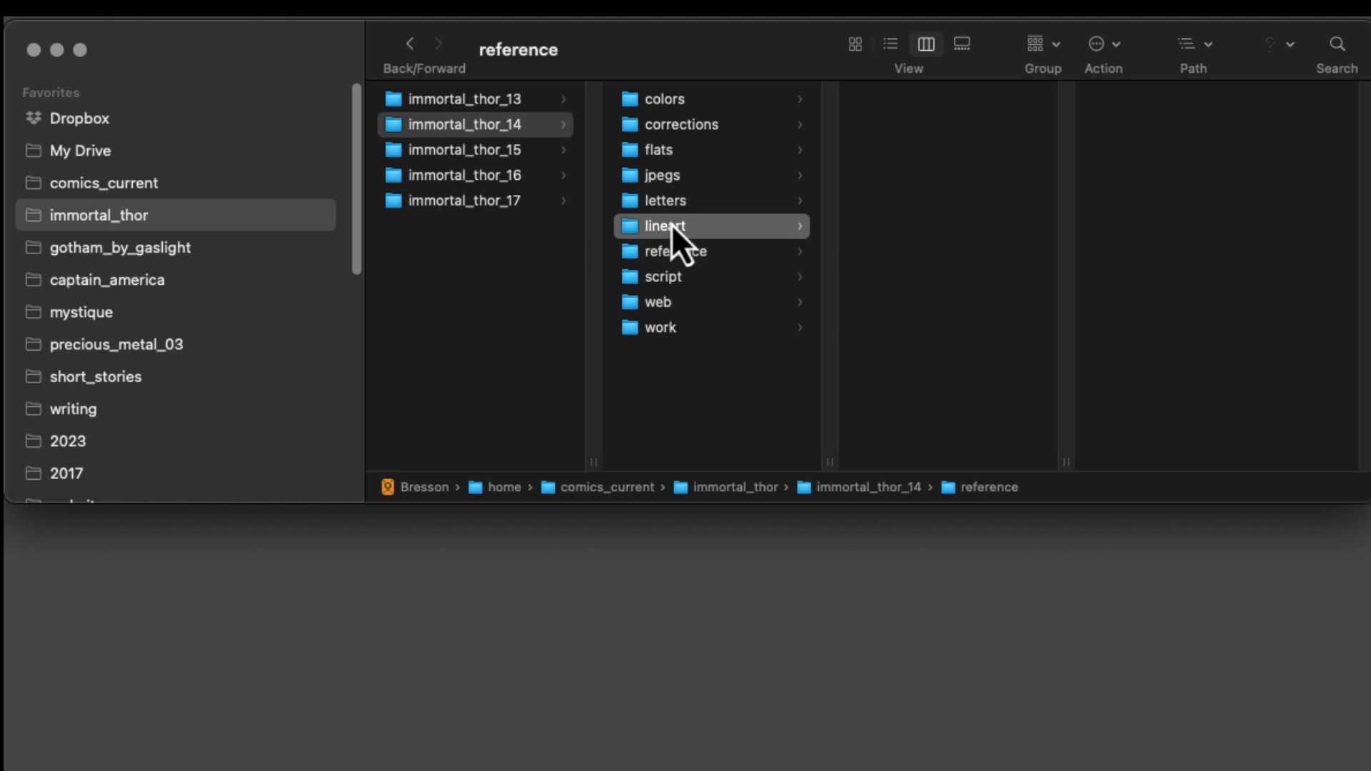
left_click(670, 206)
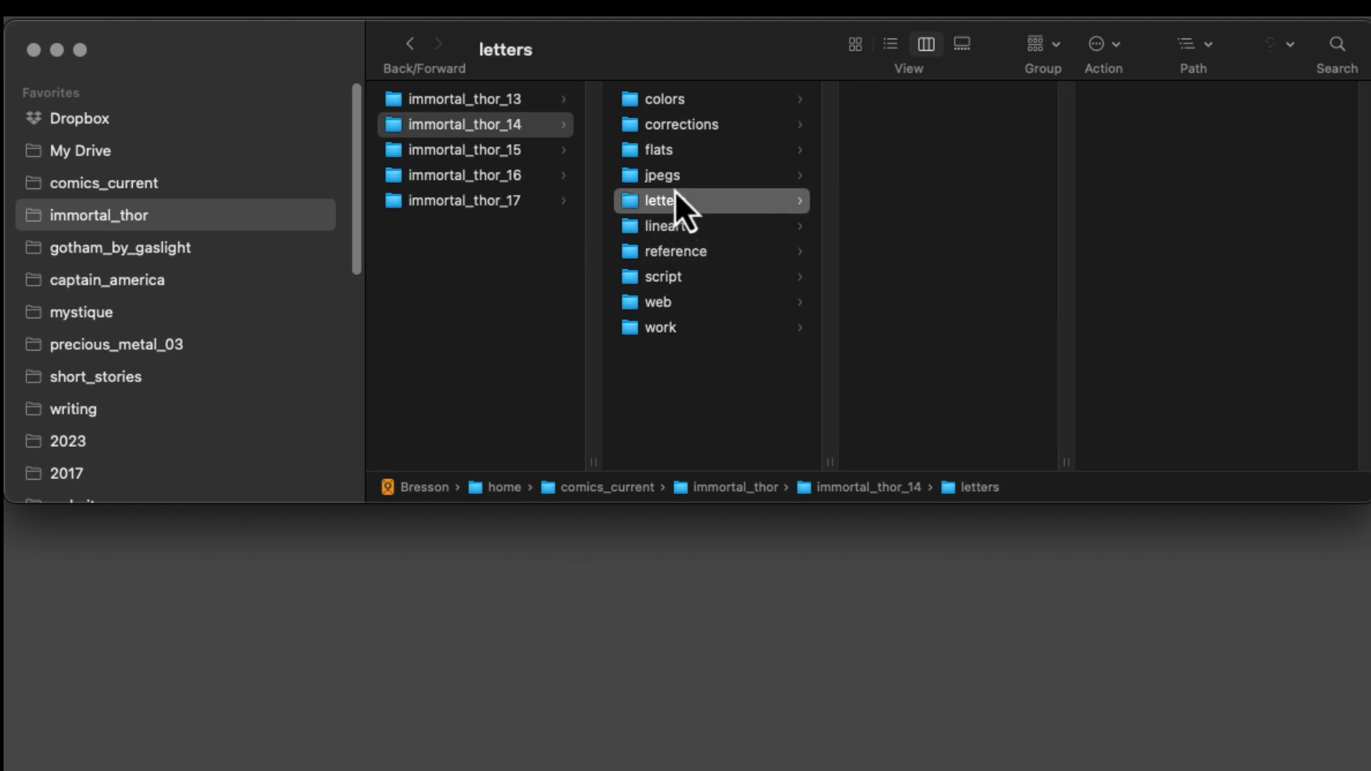
left_click(668, 182)
left_click(665, 157)
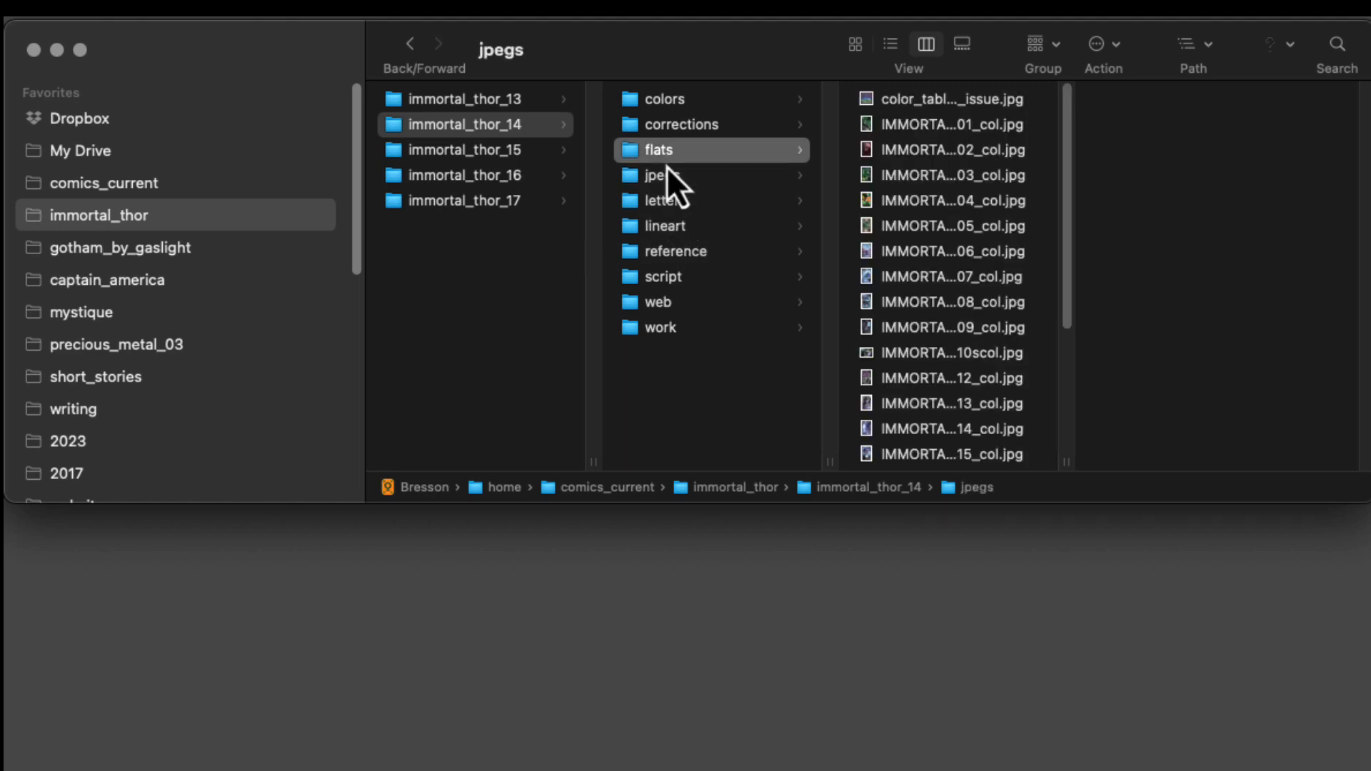
left_click(682, 126)
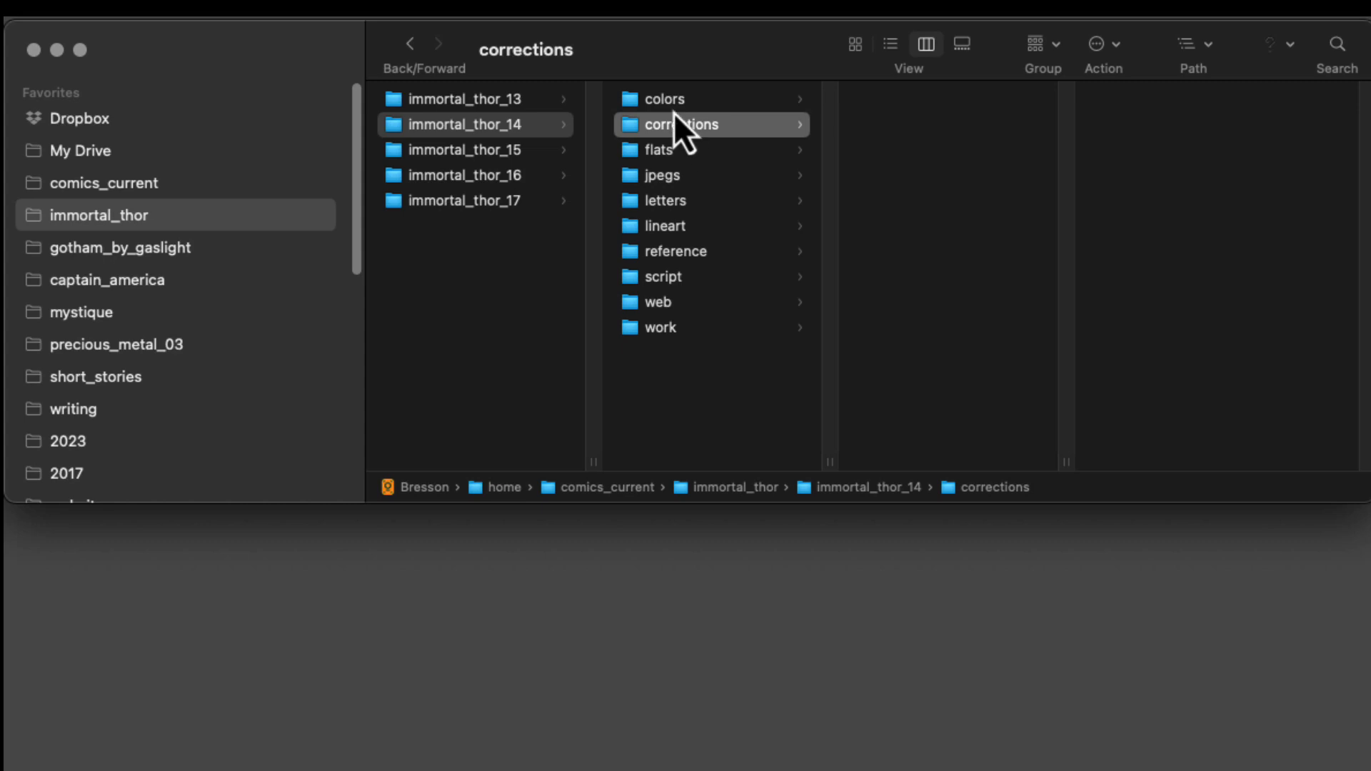
left_click(672, 104)
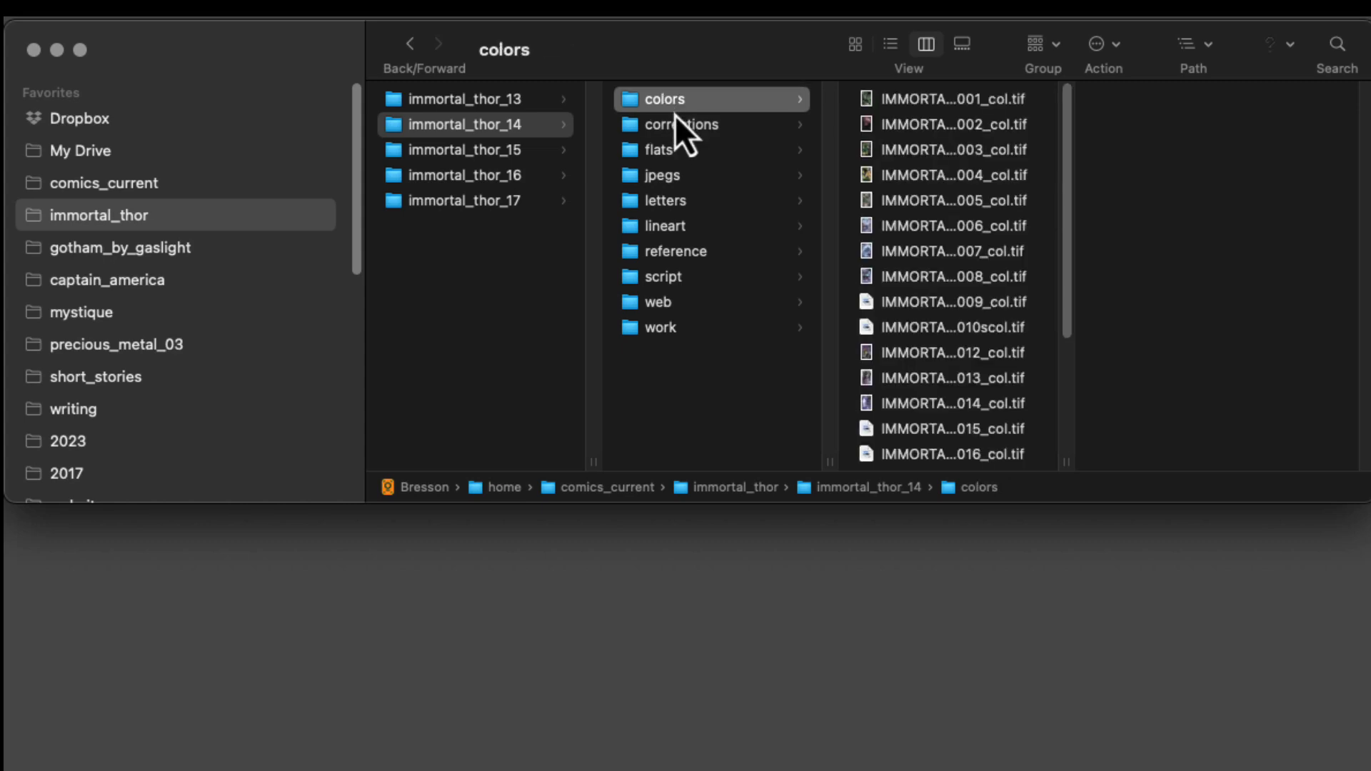
left_click(658, 304)
left_click(658, 329)
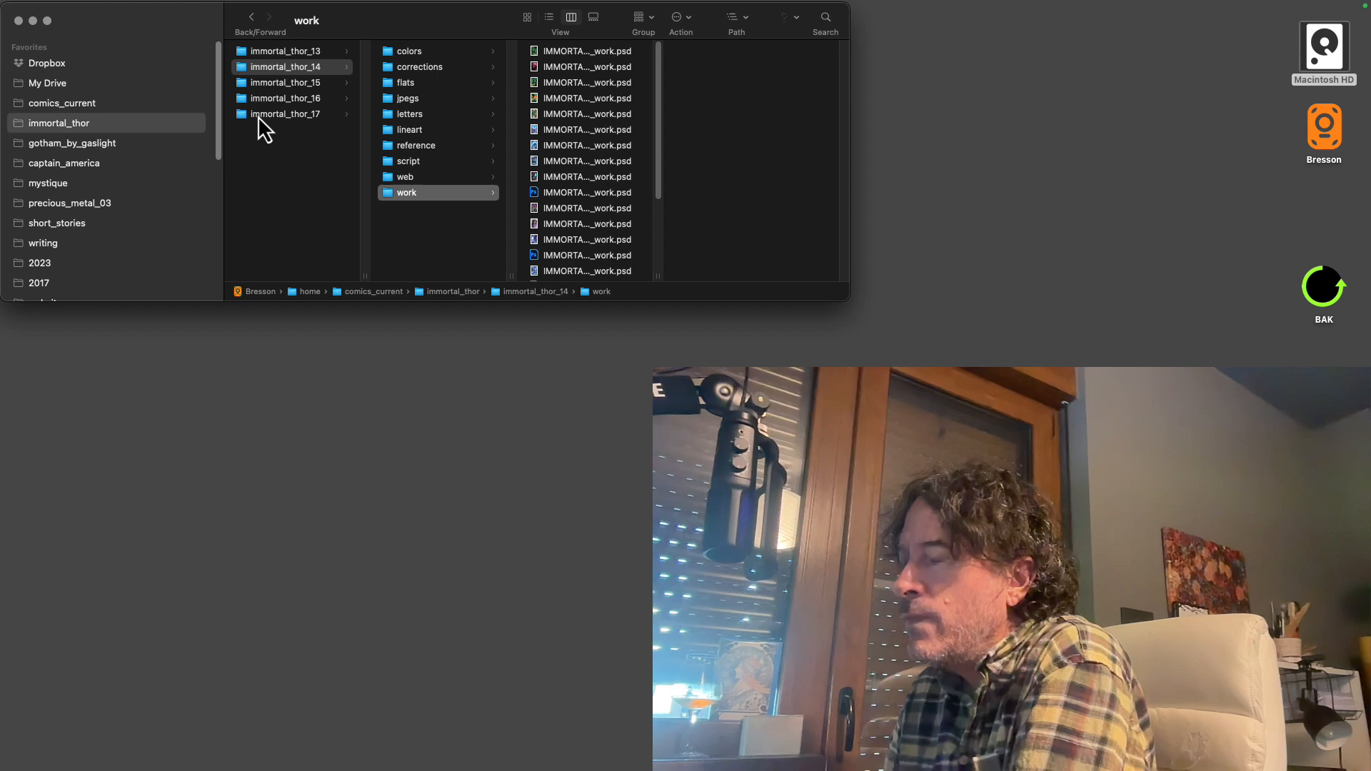
Run the Comic Folder Creation quick action on the immortal_thor_17 folder
left_click(424, 201)
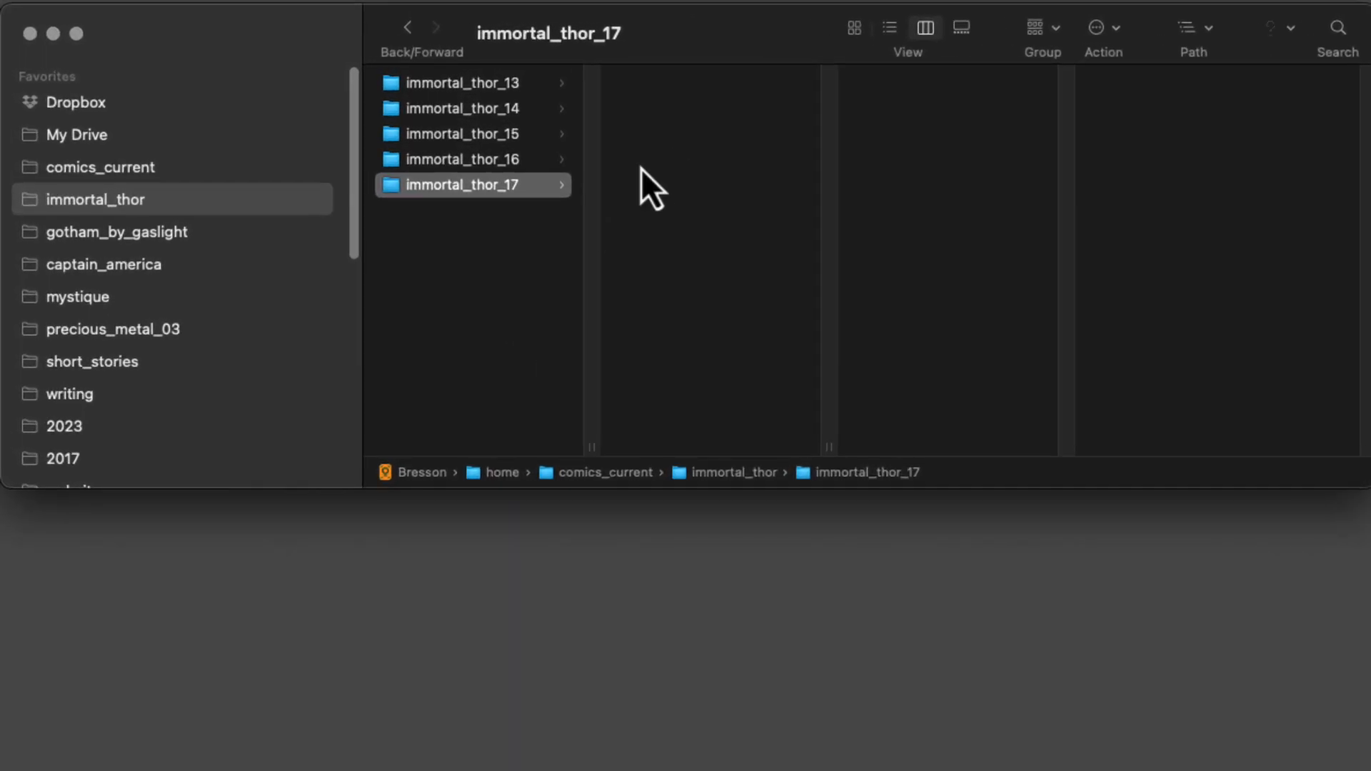
right_click(487, 190)
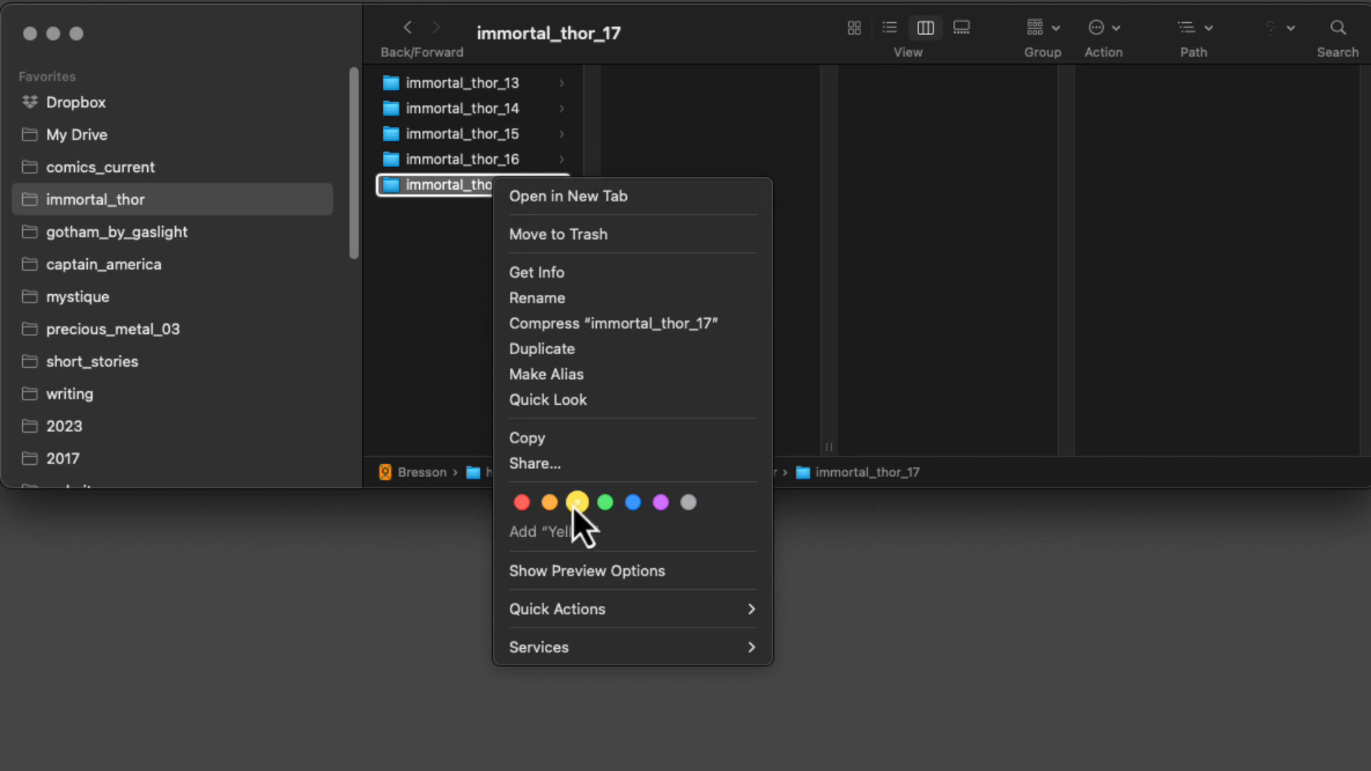
mouse_move(642, 608)
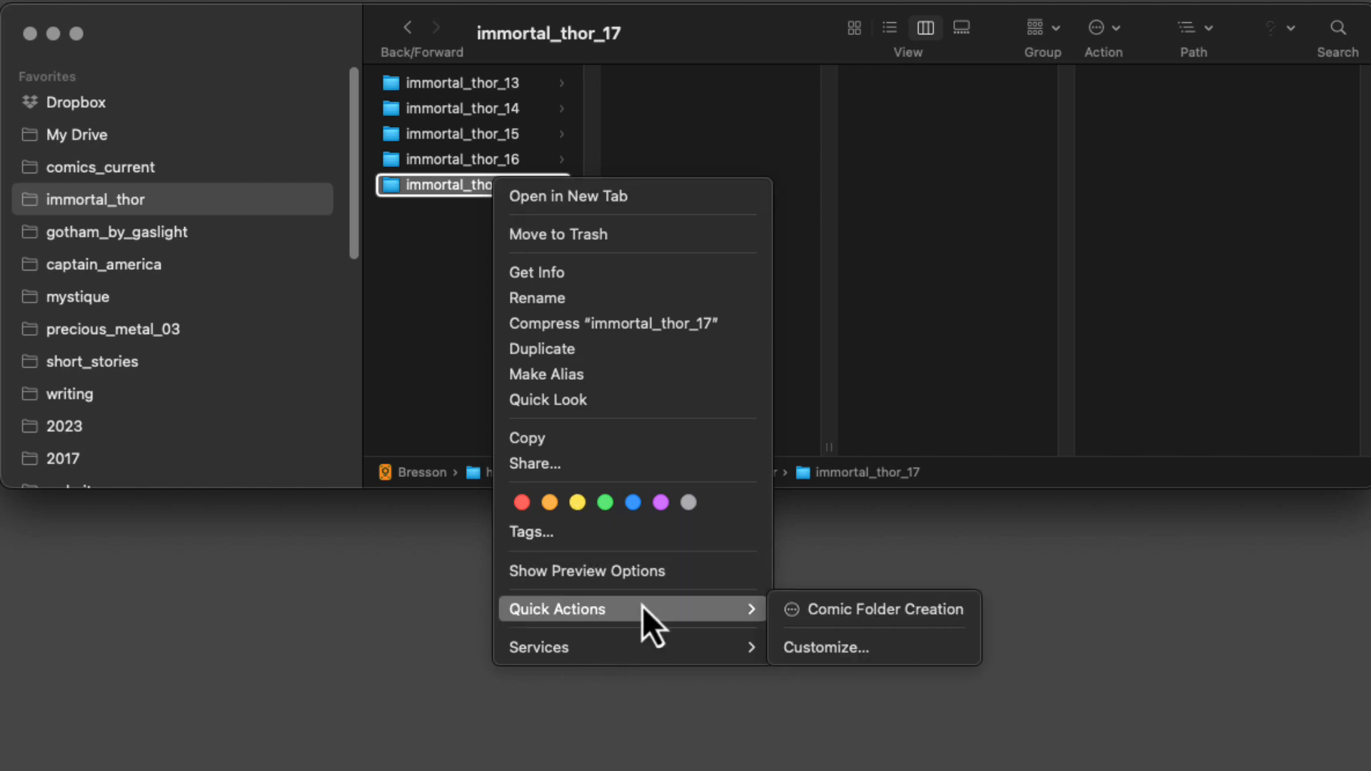
left_click(933, 619)
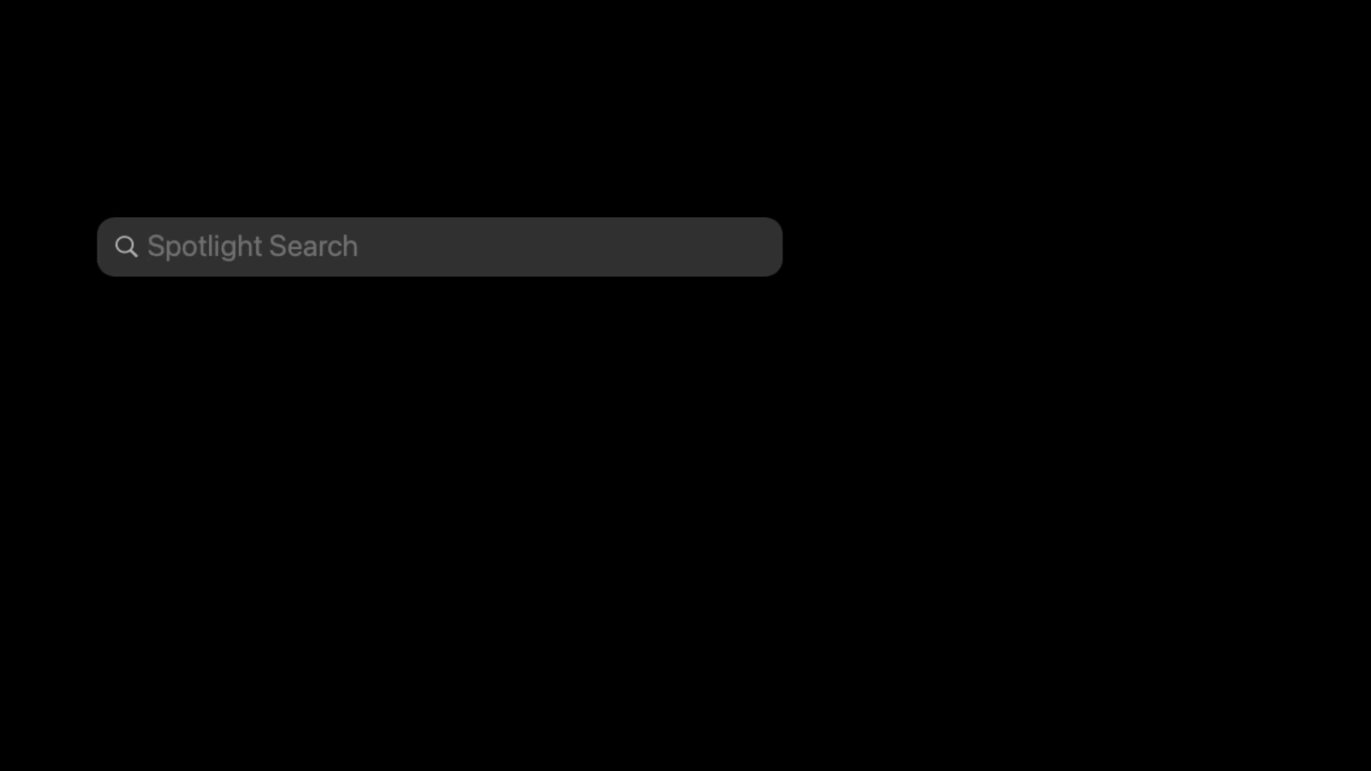
Find Automator with a system-wide search for "au" and launch it
type("q")
type("a")
key("BackSpace")
key("BackSpace")
type("au")
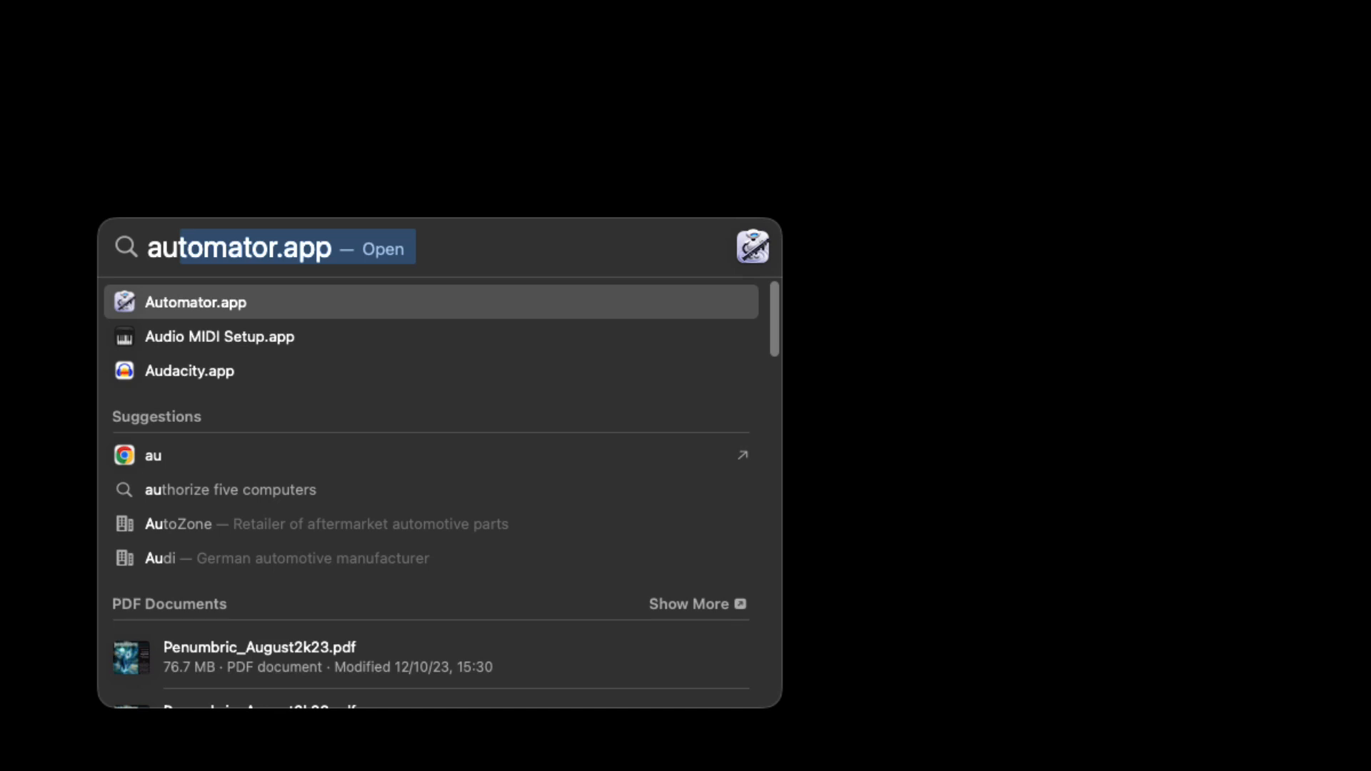
key("Return")
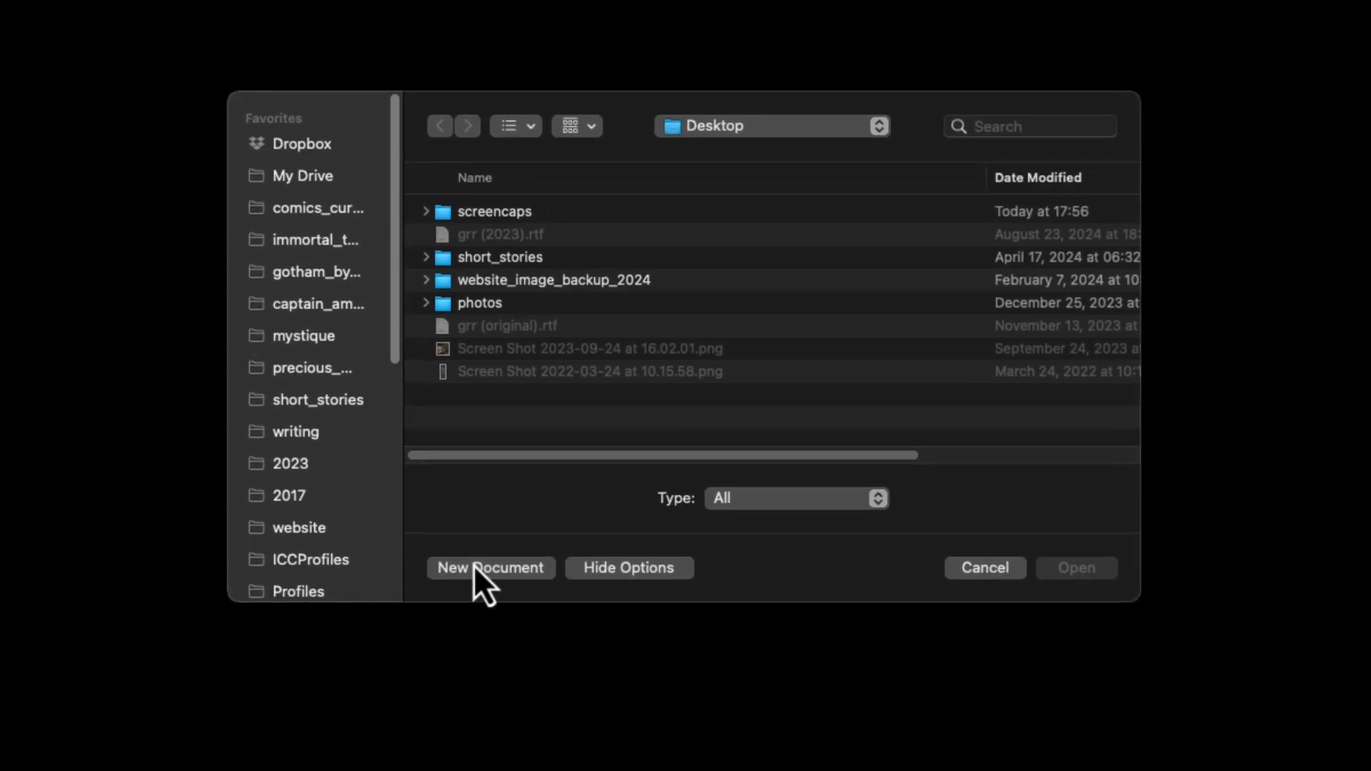
Create a new Quick Action document and set its workflow to receive folders
left_click(473, 567)
left_click(530, 292)
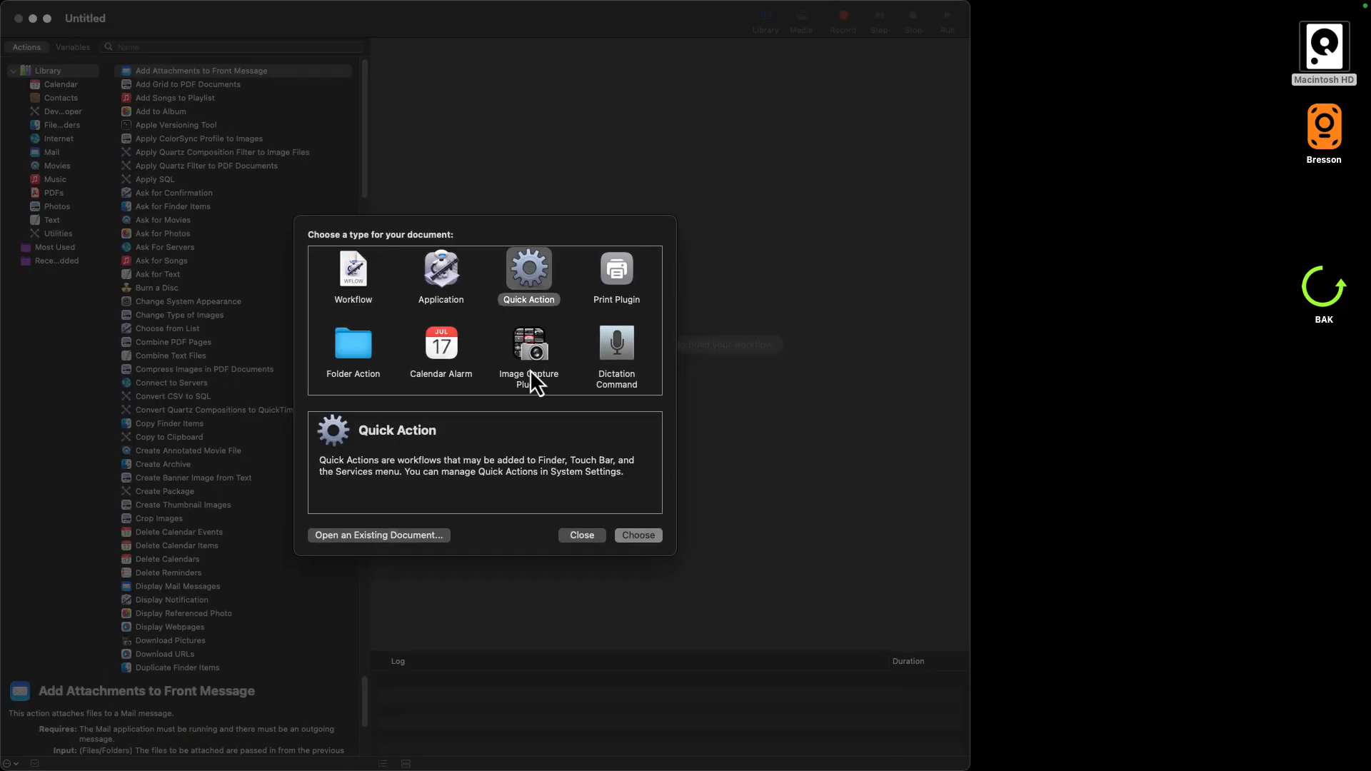
left_click(635, 533)
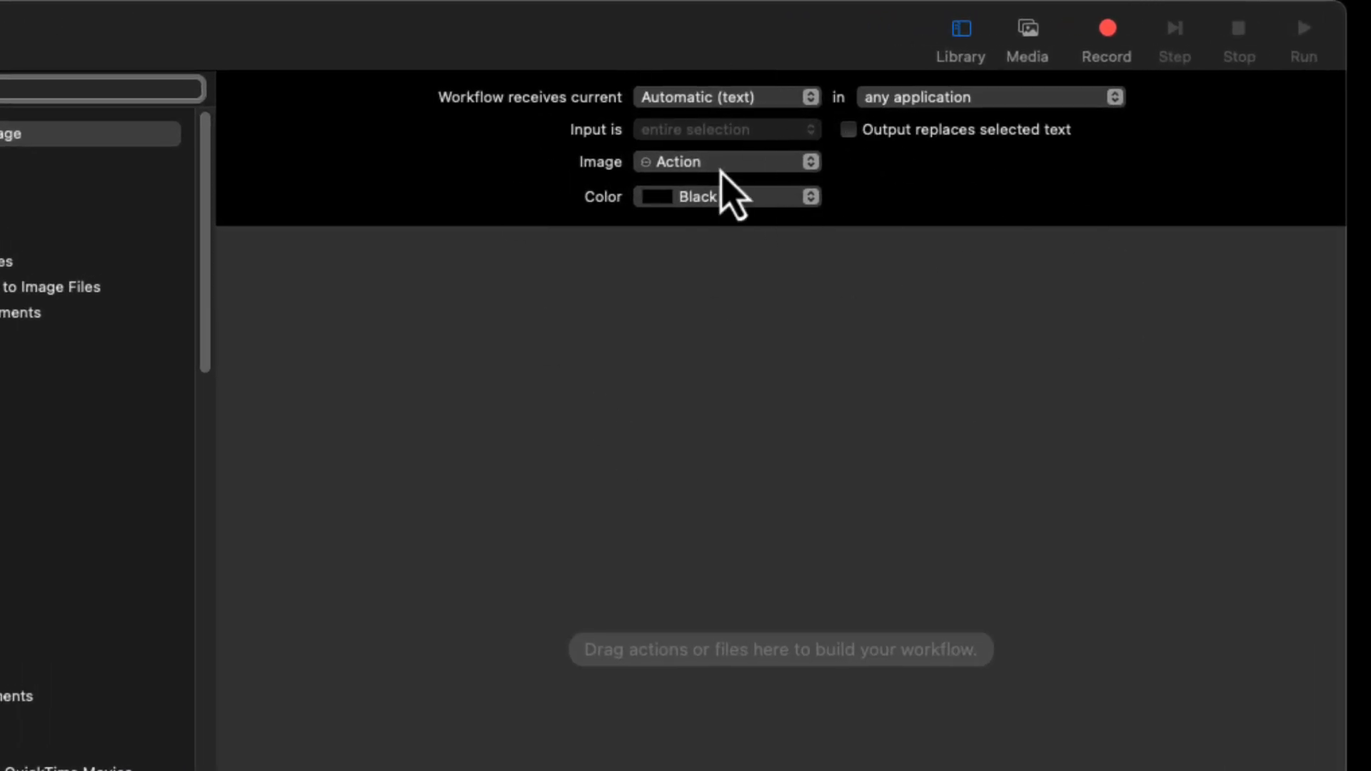
left_click(753, 104)
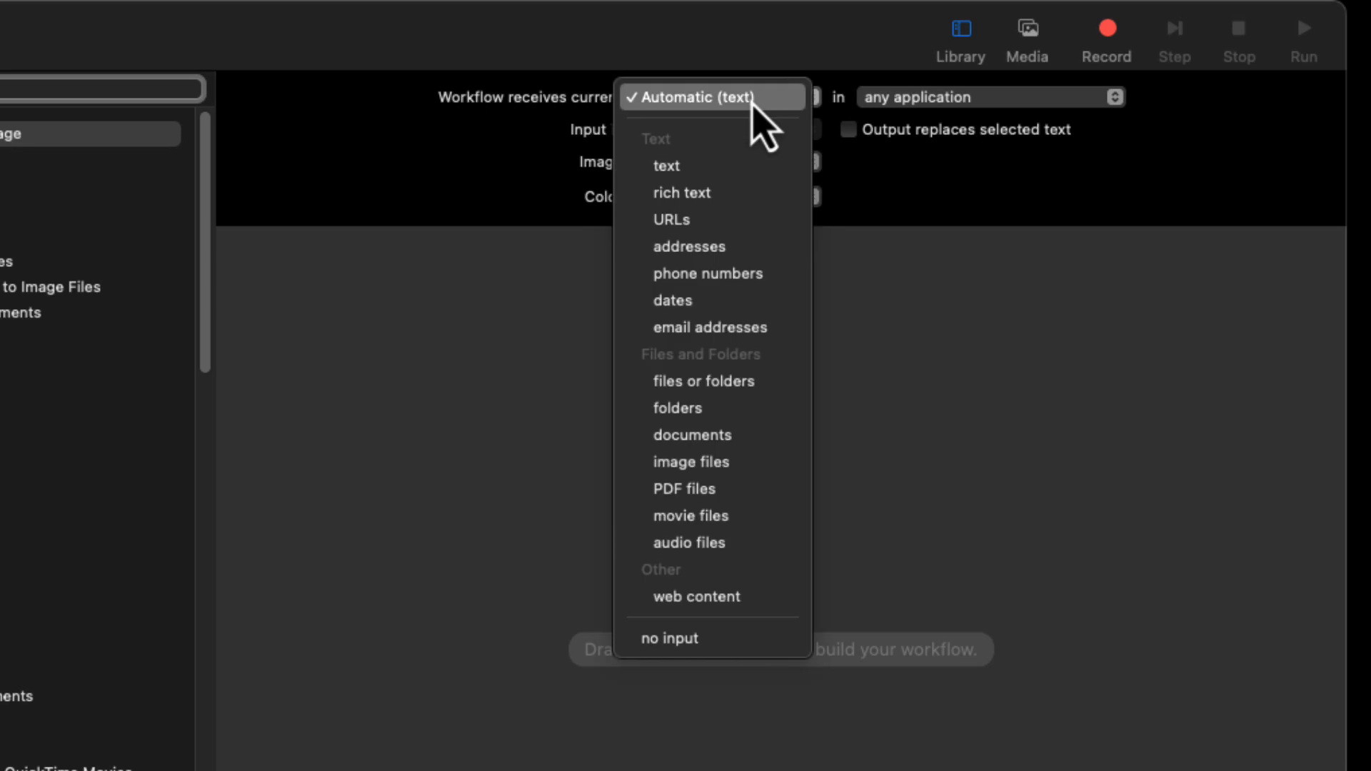
left_click(754, 408)
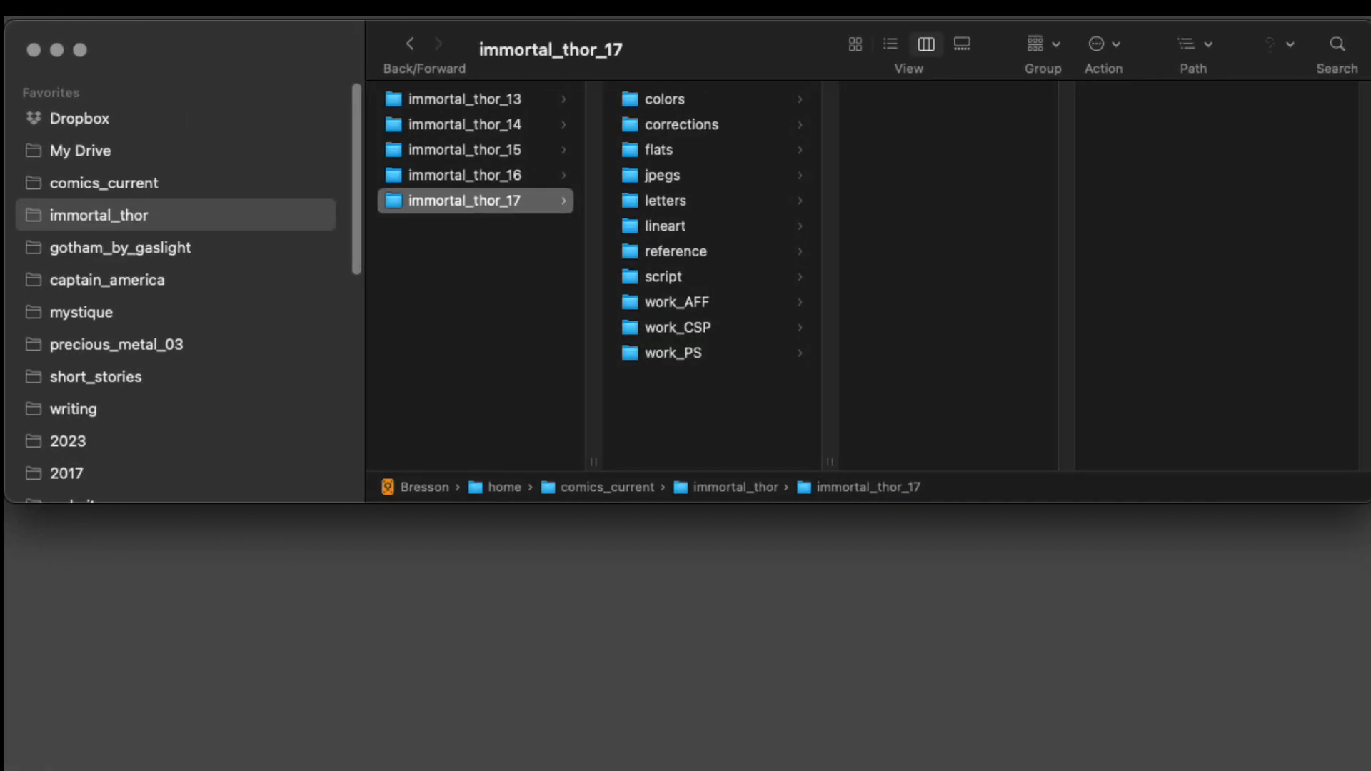
left_click(680, 177)
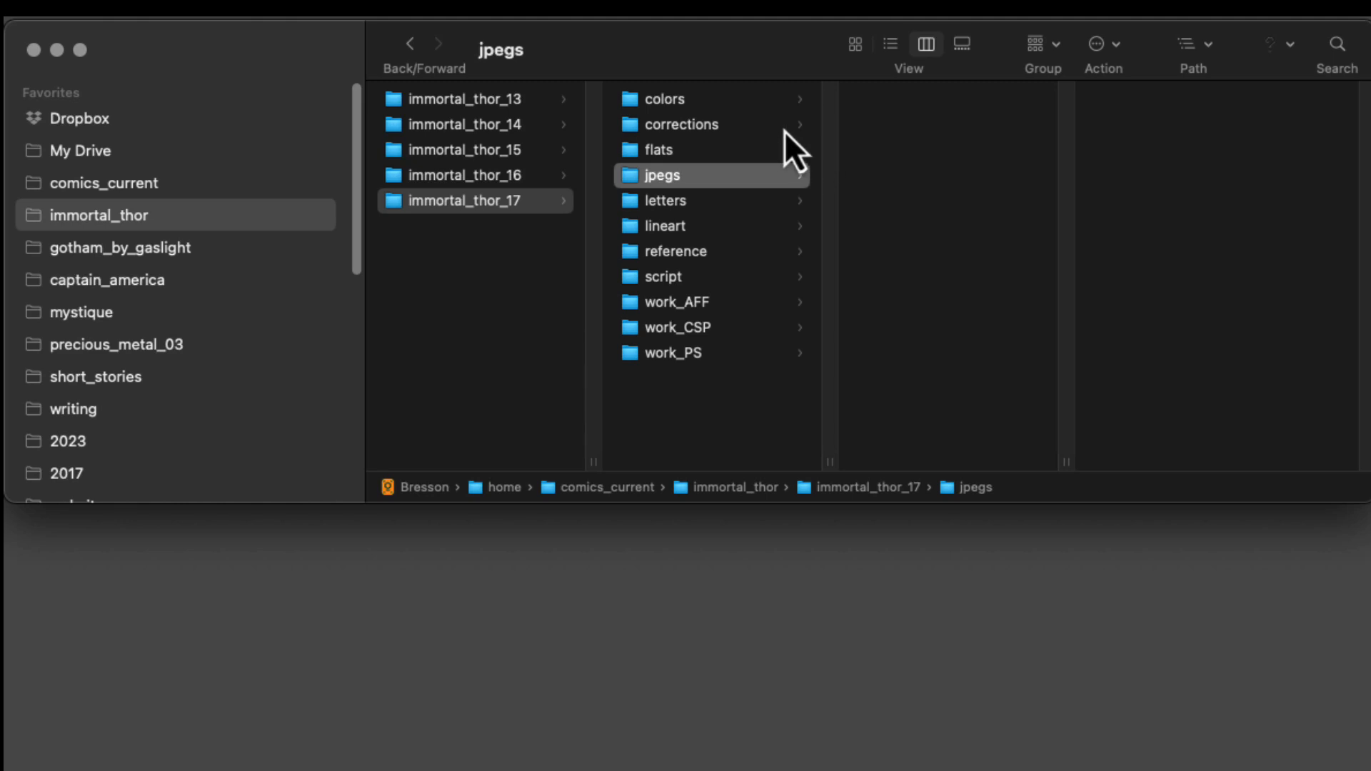
left_click(454, 173)
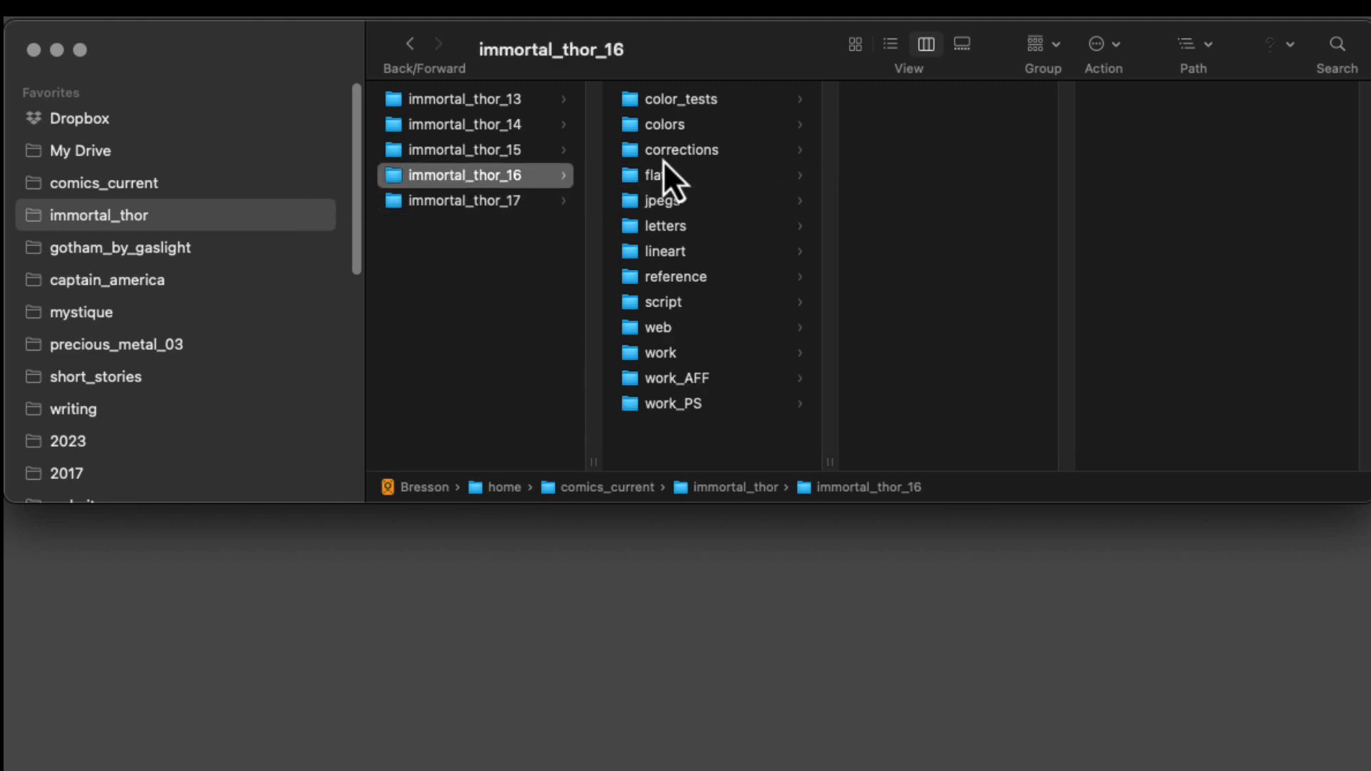
left_click(667, 209)
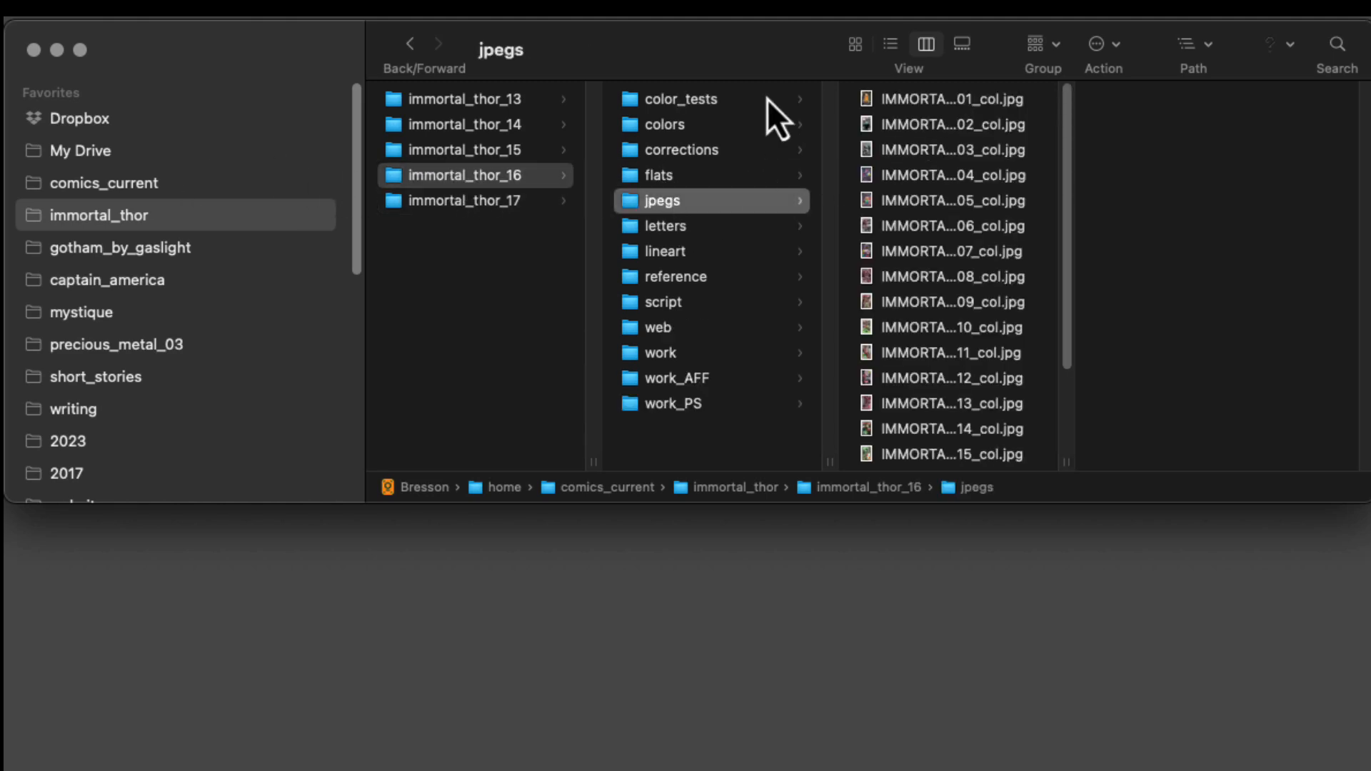
left_click(490, 102)
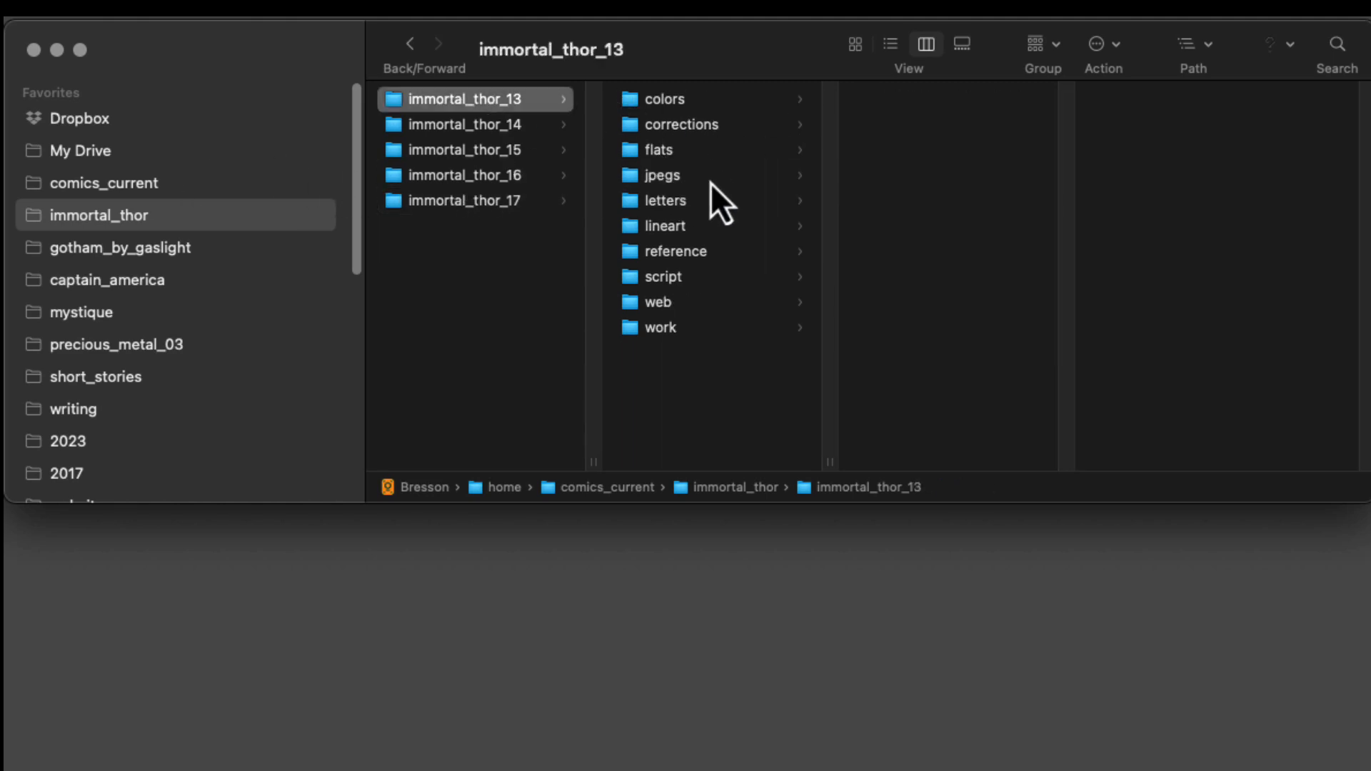
left_click(659, 179)
left_click(953, 103)
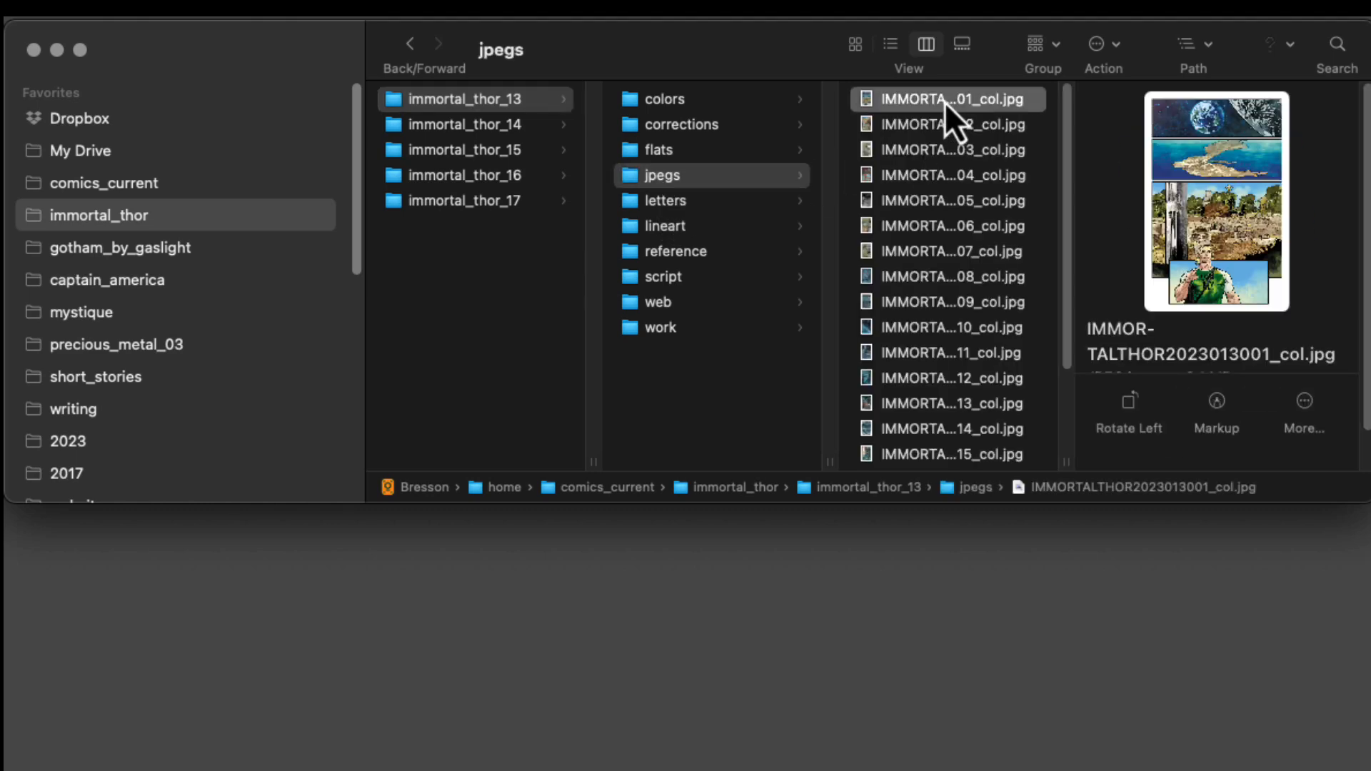
right_click(946, 102)
mouse_move(1025, 569)
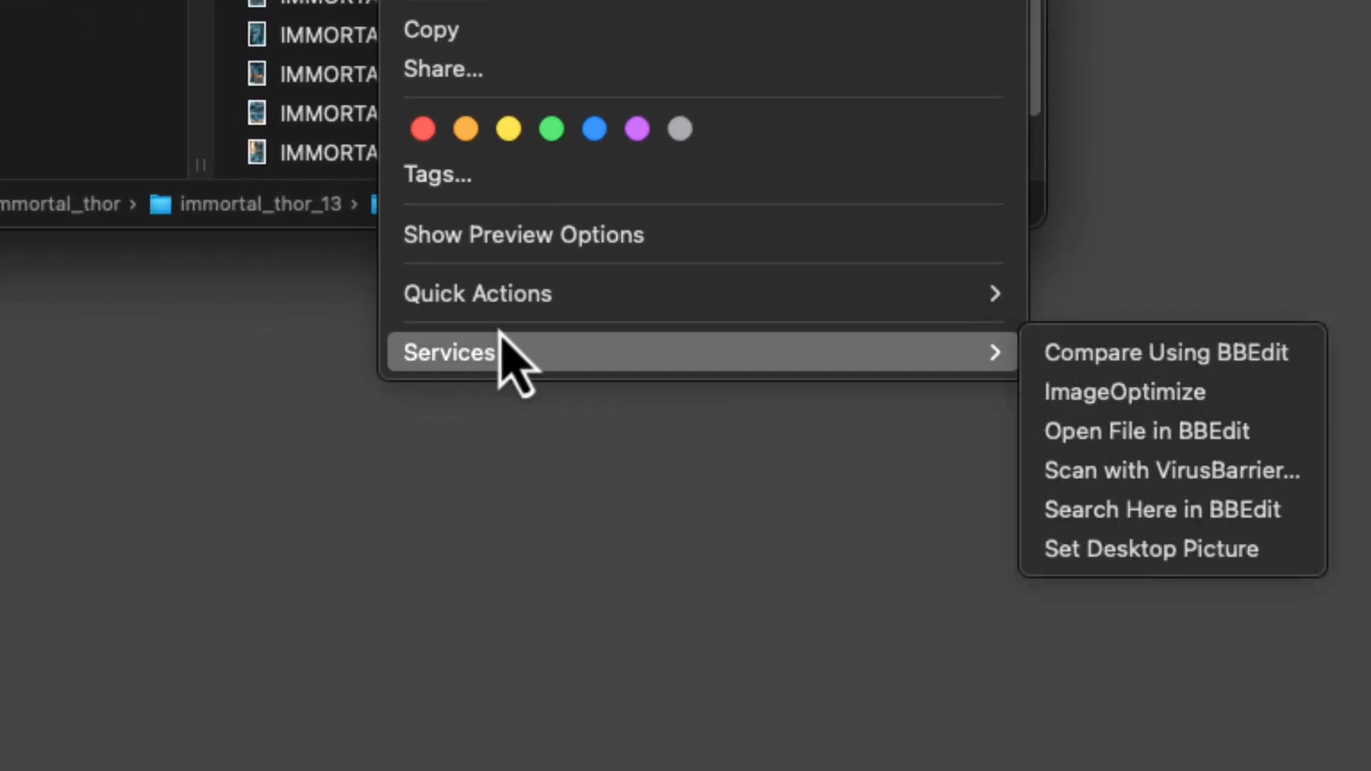
mouse_move(509, 300)
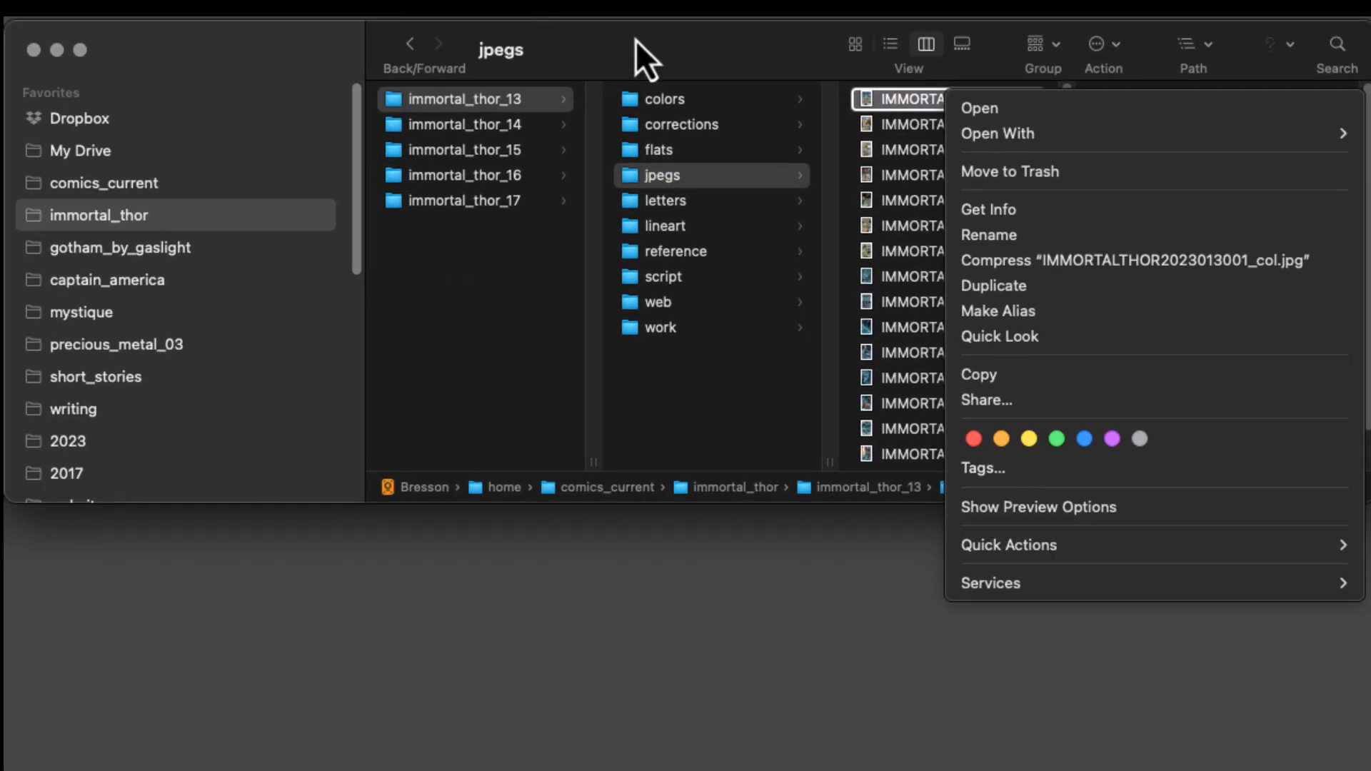
left_click(635, 39)
Check which context commands and quick actions are offered for the immortal_thor_17 folder
left_click(659, 196)
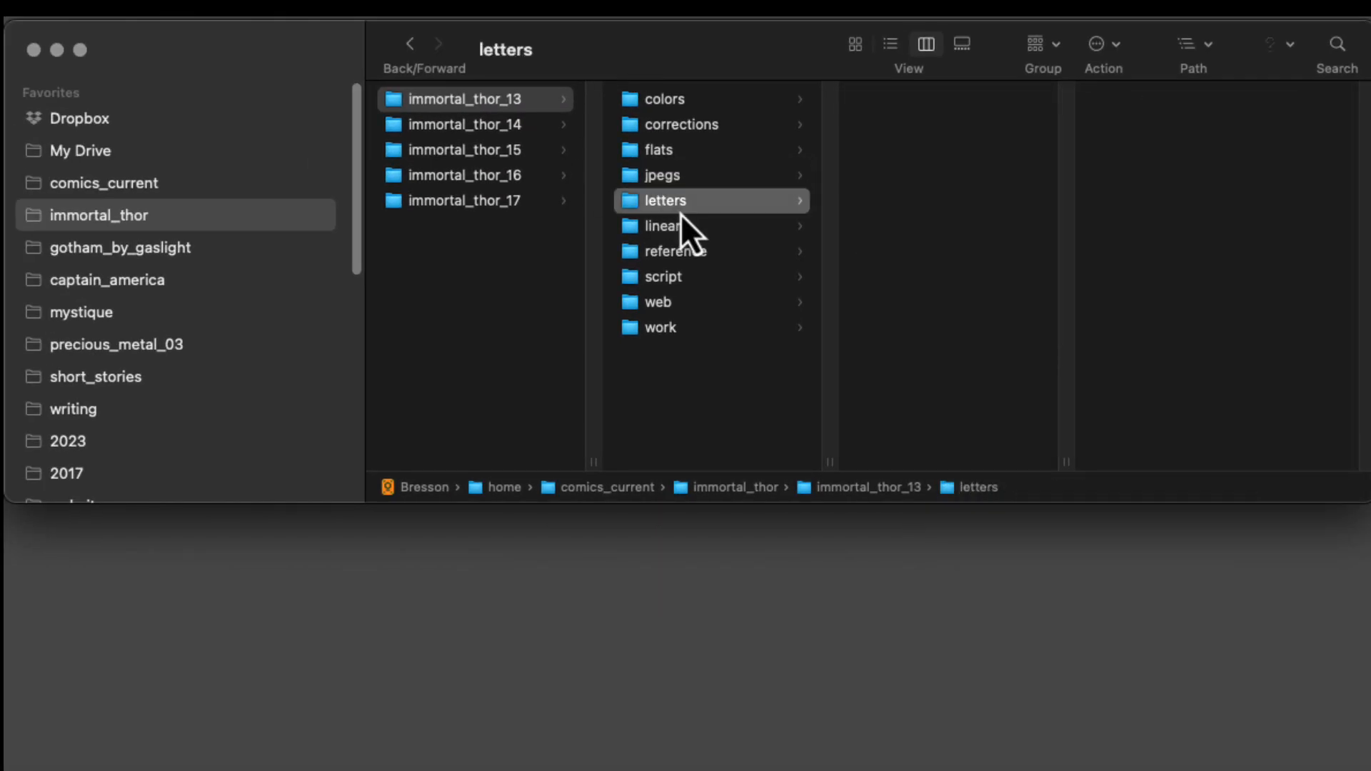
left_click(492, 202)
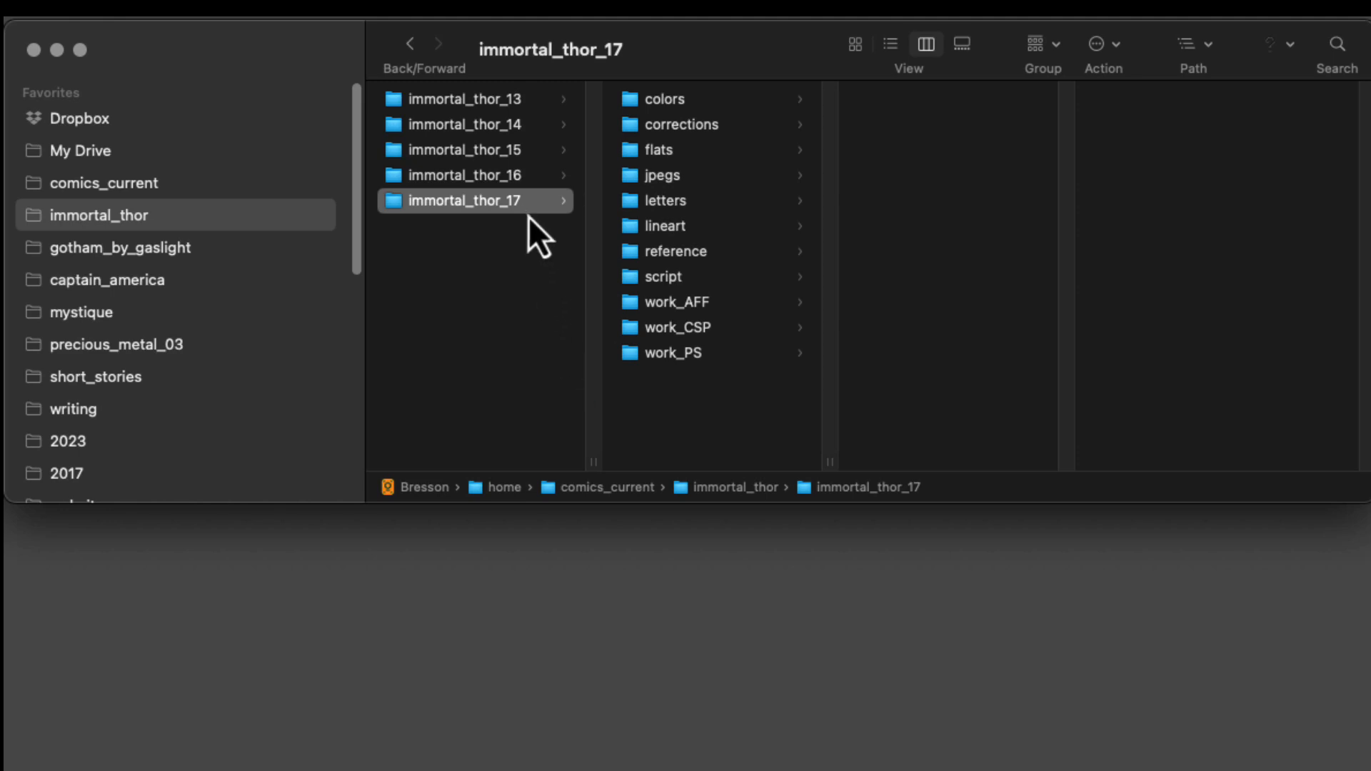
right_click(519, 205)
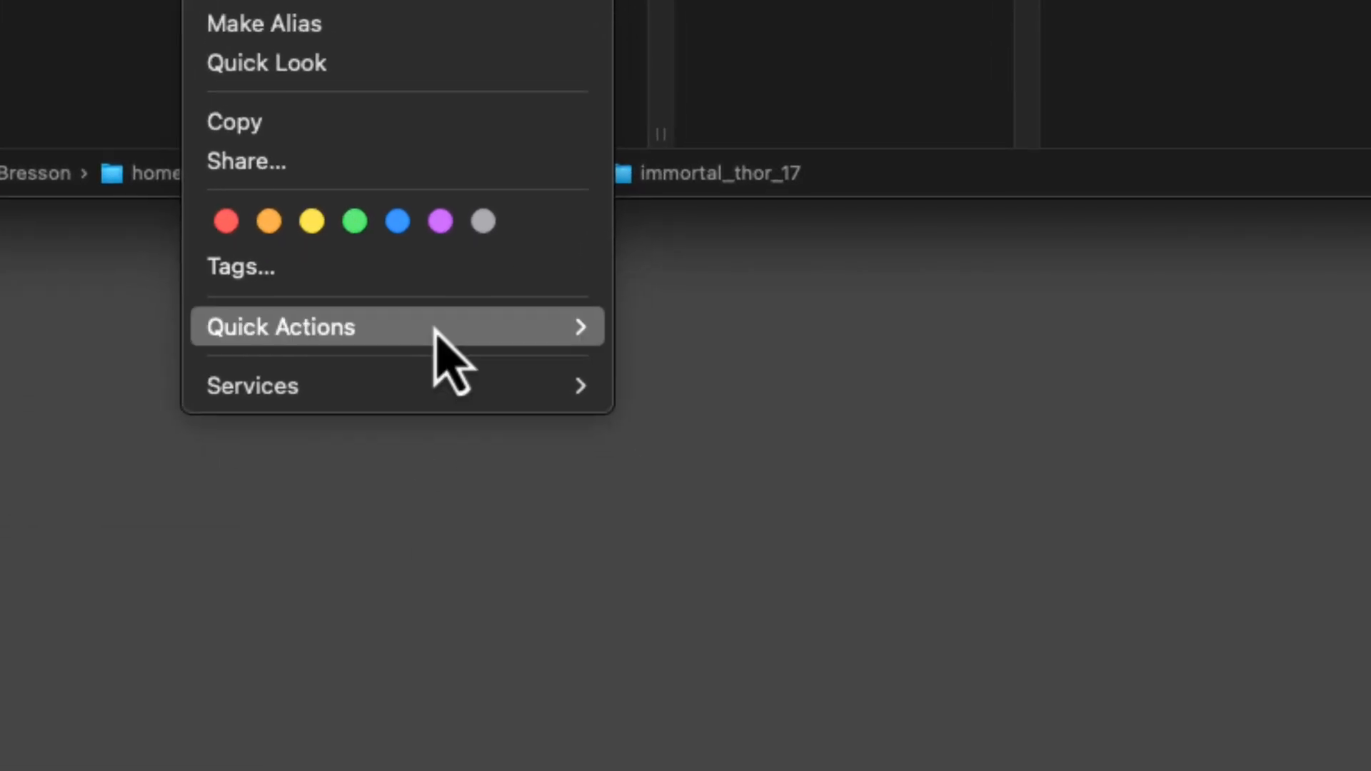
mouse_move(677, 579)
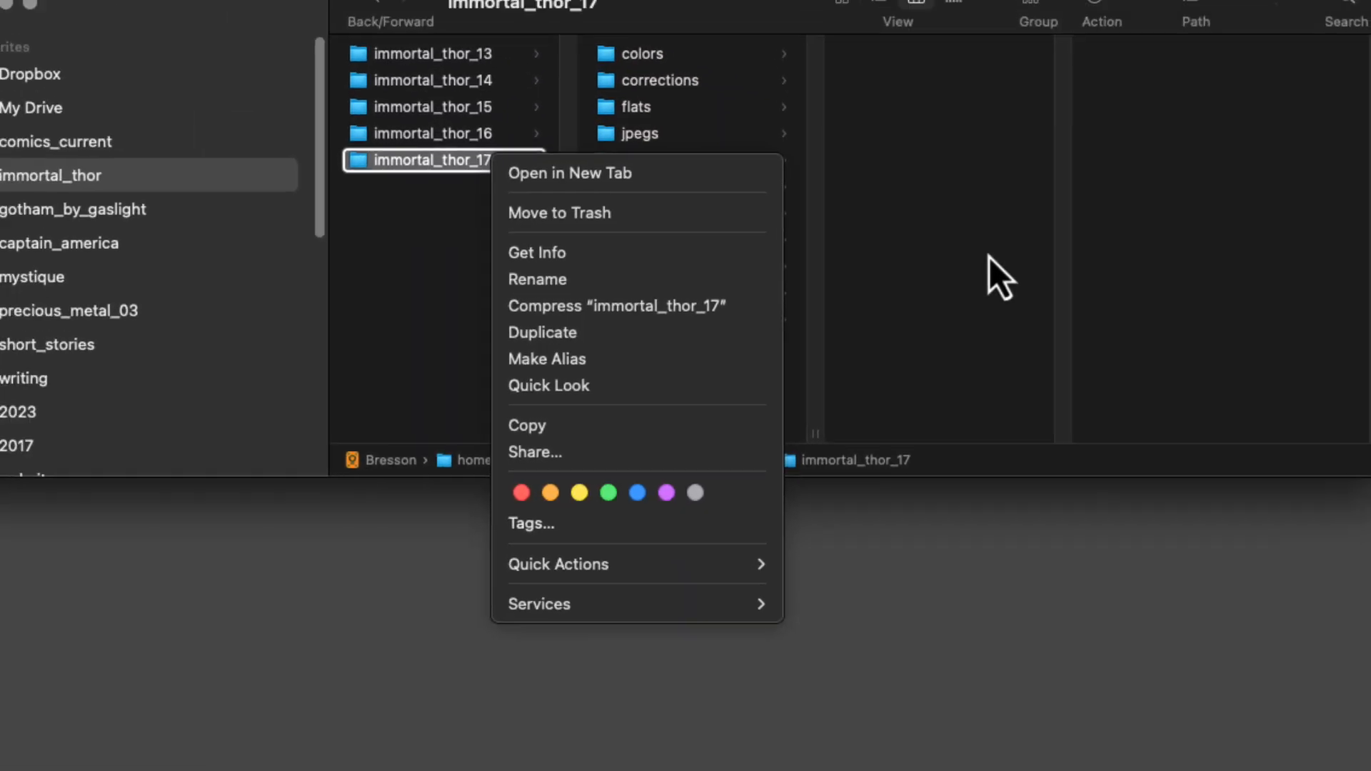
left_click(939, 66)
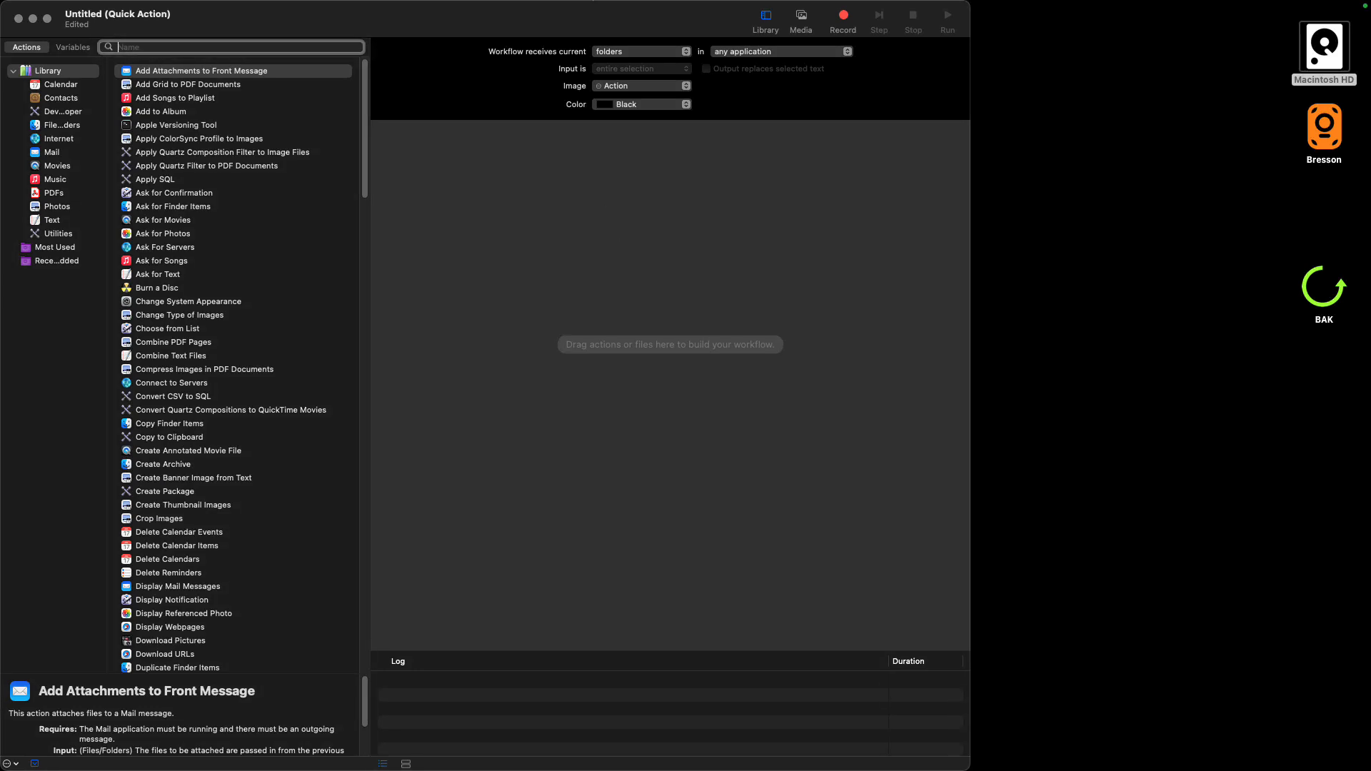
Back in Automator, limit the Quick Action workflow to Finder.app
left_click(773, 53)
left_click(775, 113)
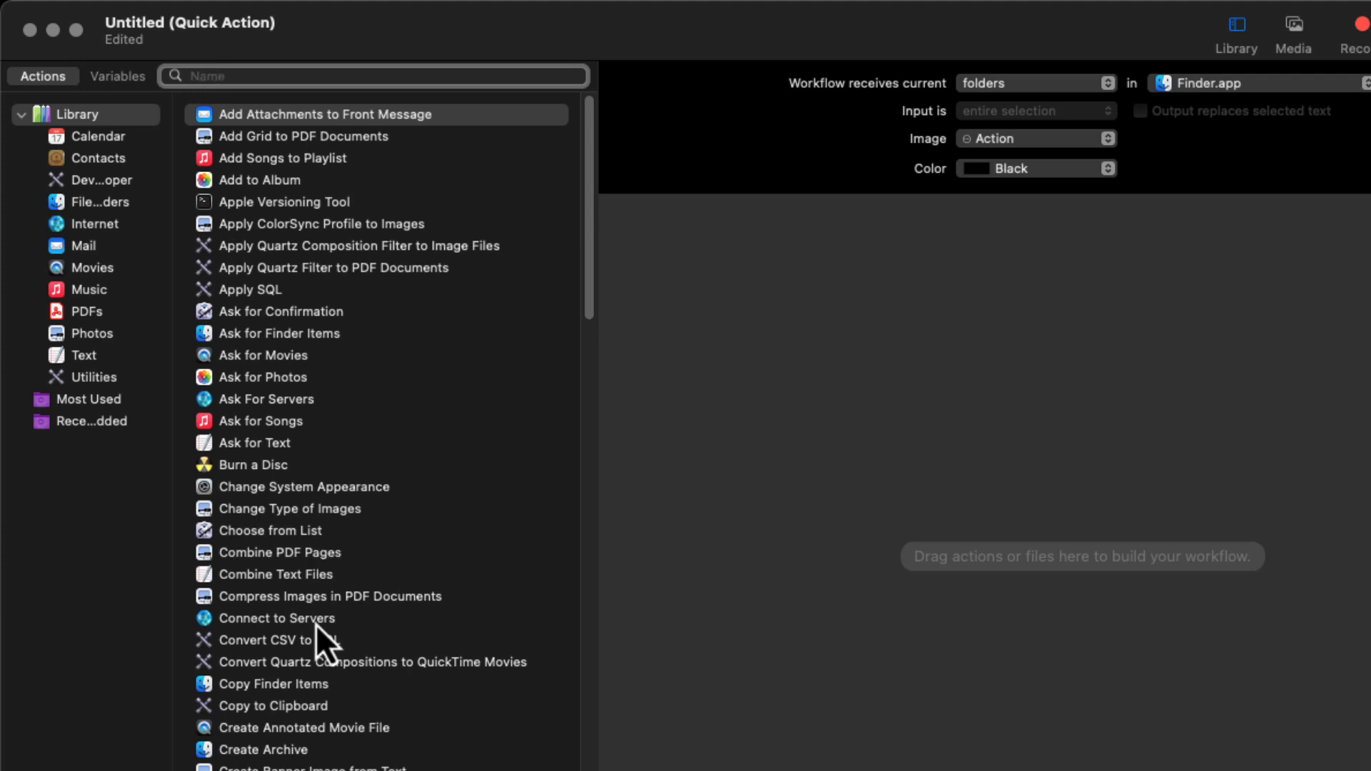
Find the Run Shell Script action in the library by searching for "run sh" and add it to the workflow
scroll(400, 722, "down", 1)
scroll(401, 722, "down", 20)
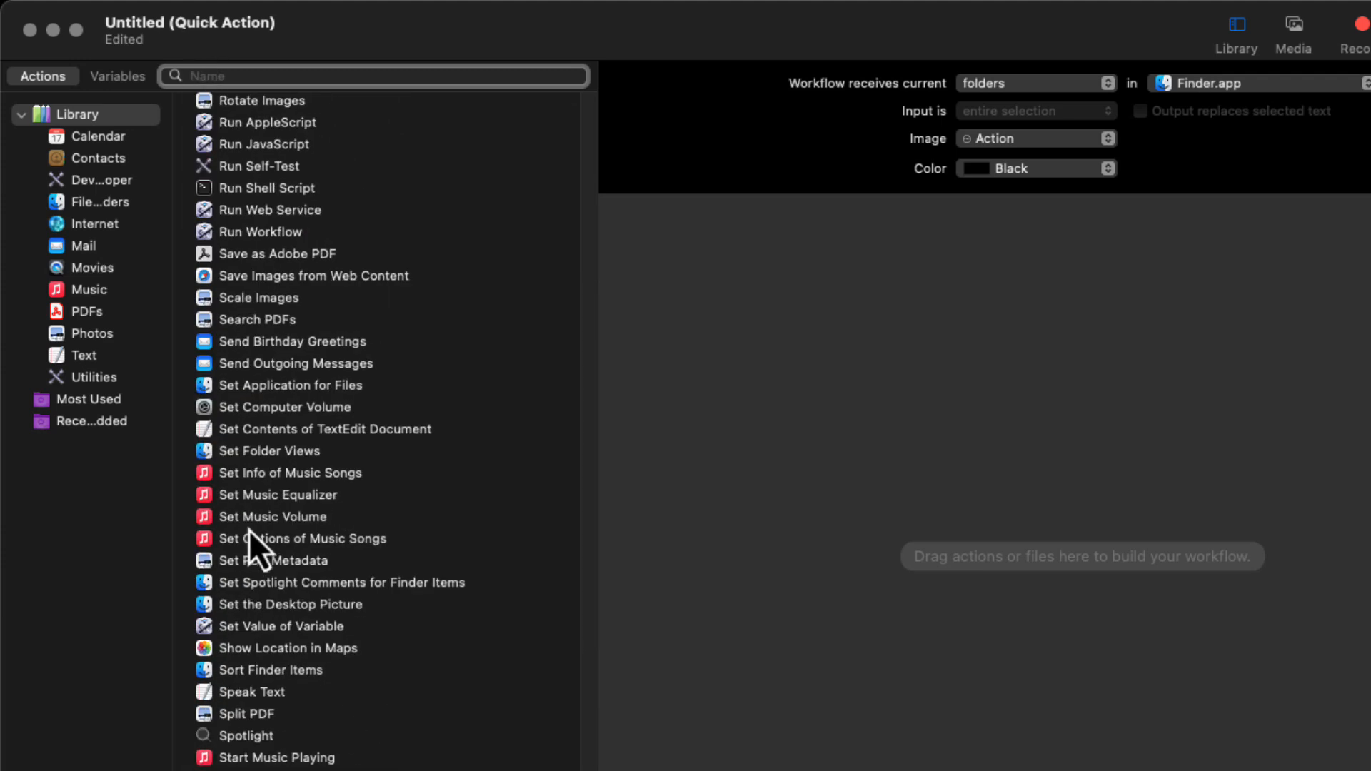
scroll(285, 362, "up", 10)
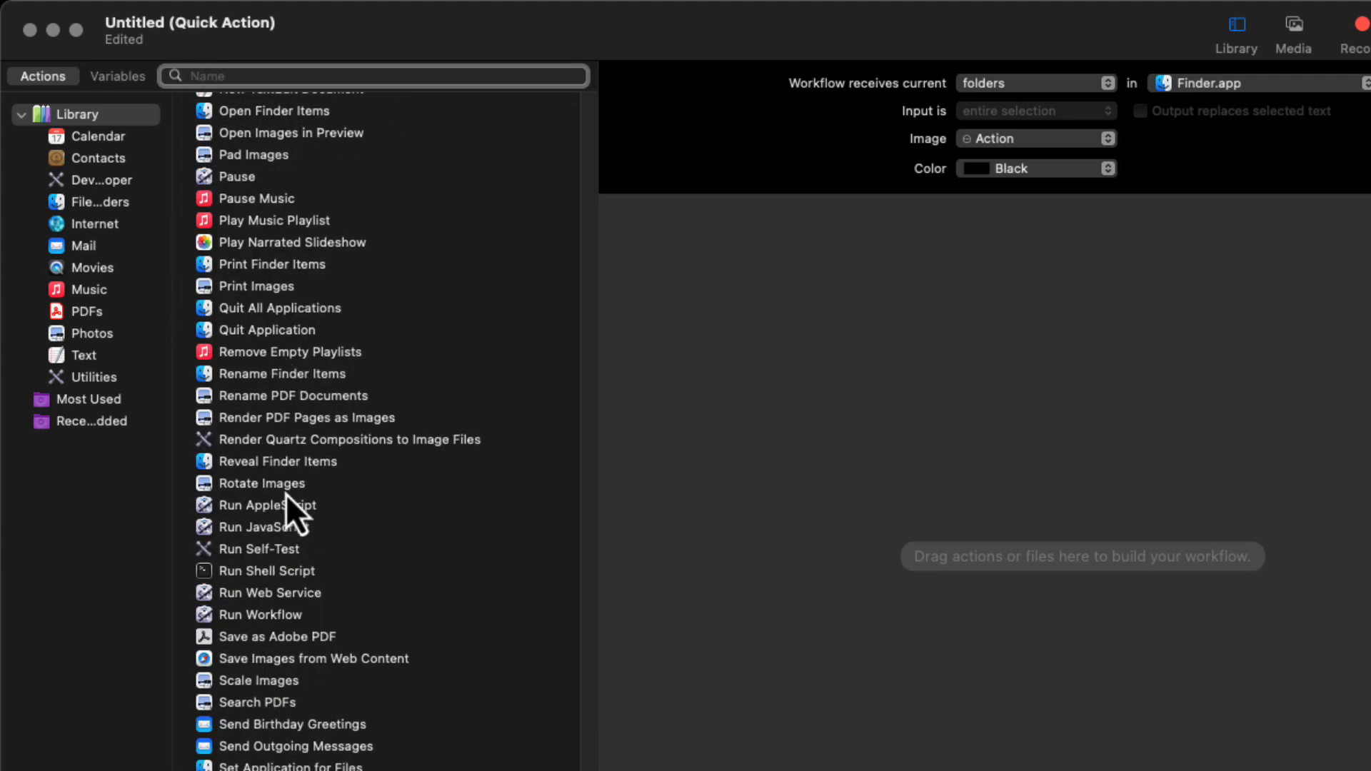
left_click(267, 568)
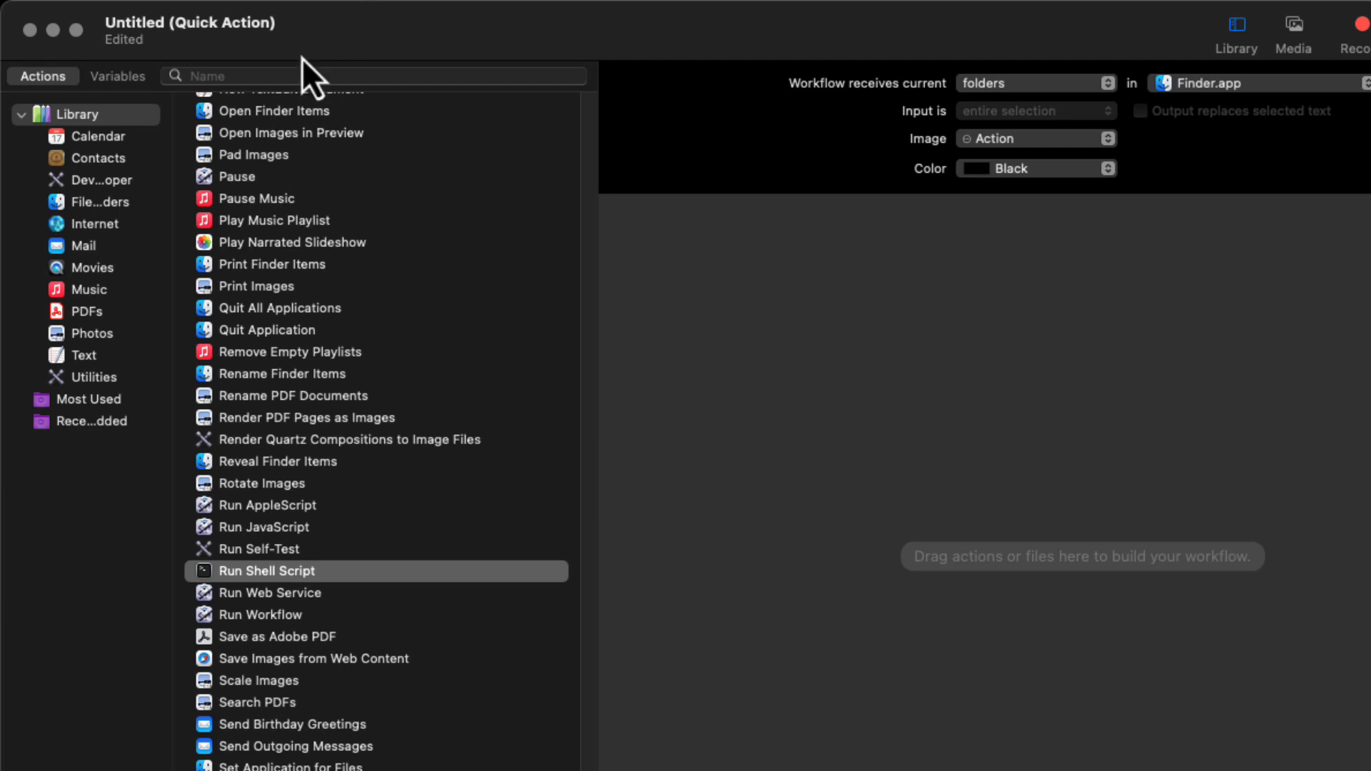
left_click(263, 70)
type("run sh")
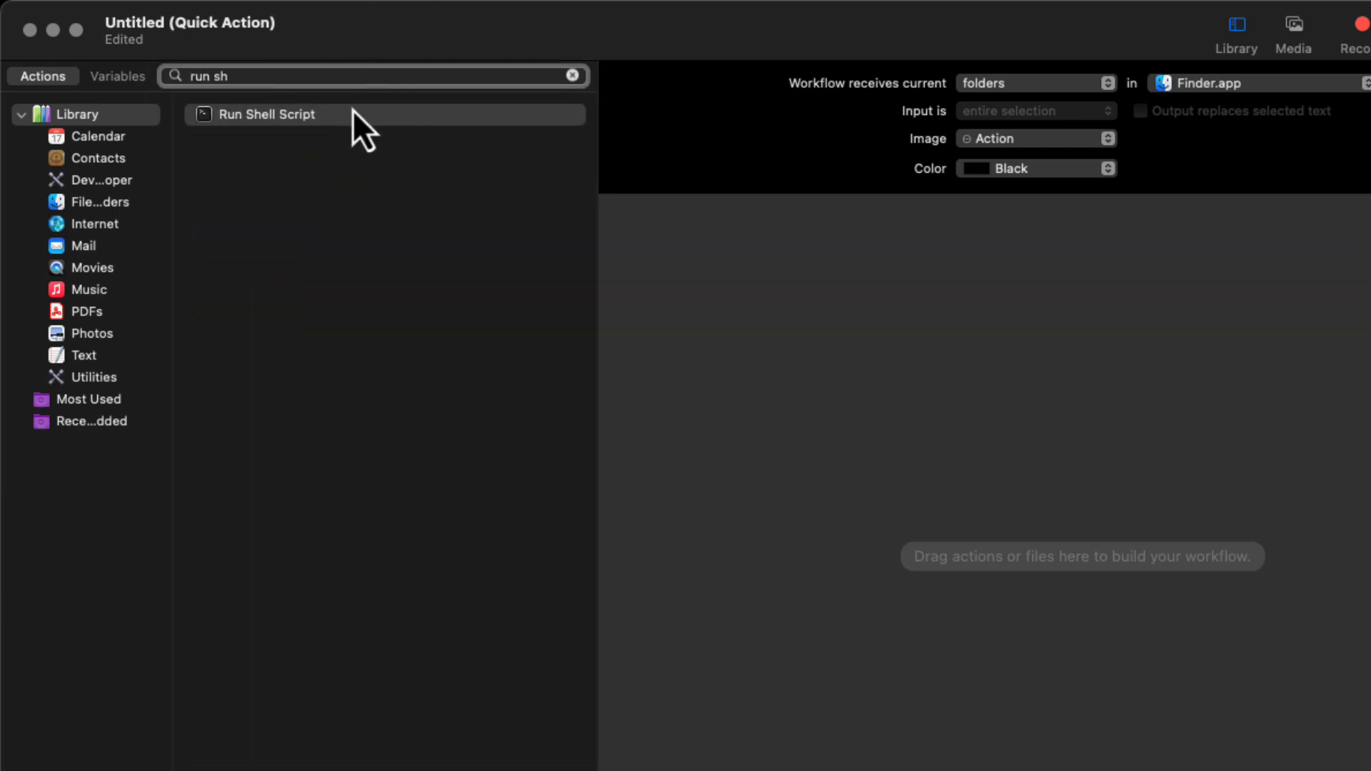
left_click_drag(352, 110, 784, 383)
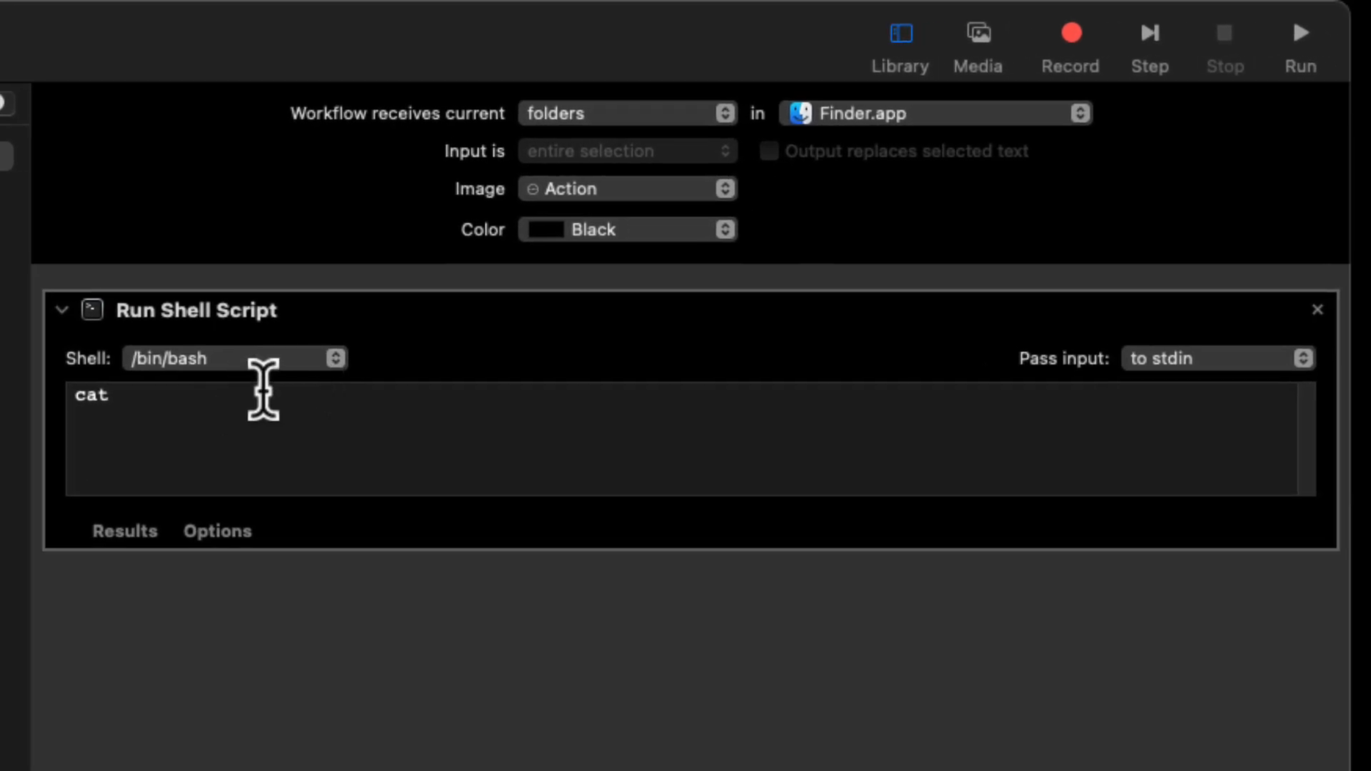
Keep the script's shell on /bin/bash and set its input to pass as arguments
left_click(340, 363)
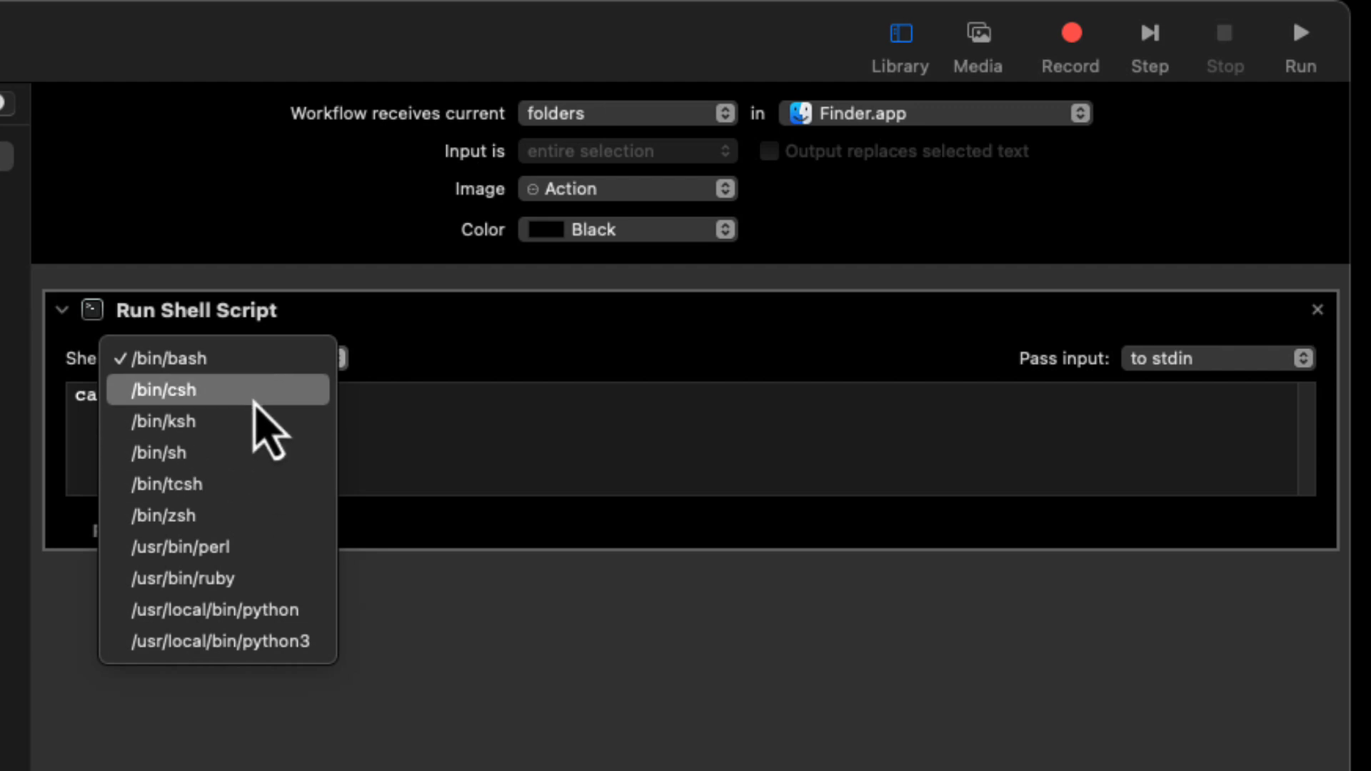
left_click(329, 194)
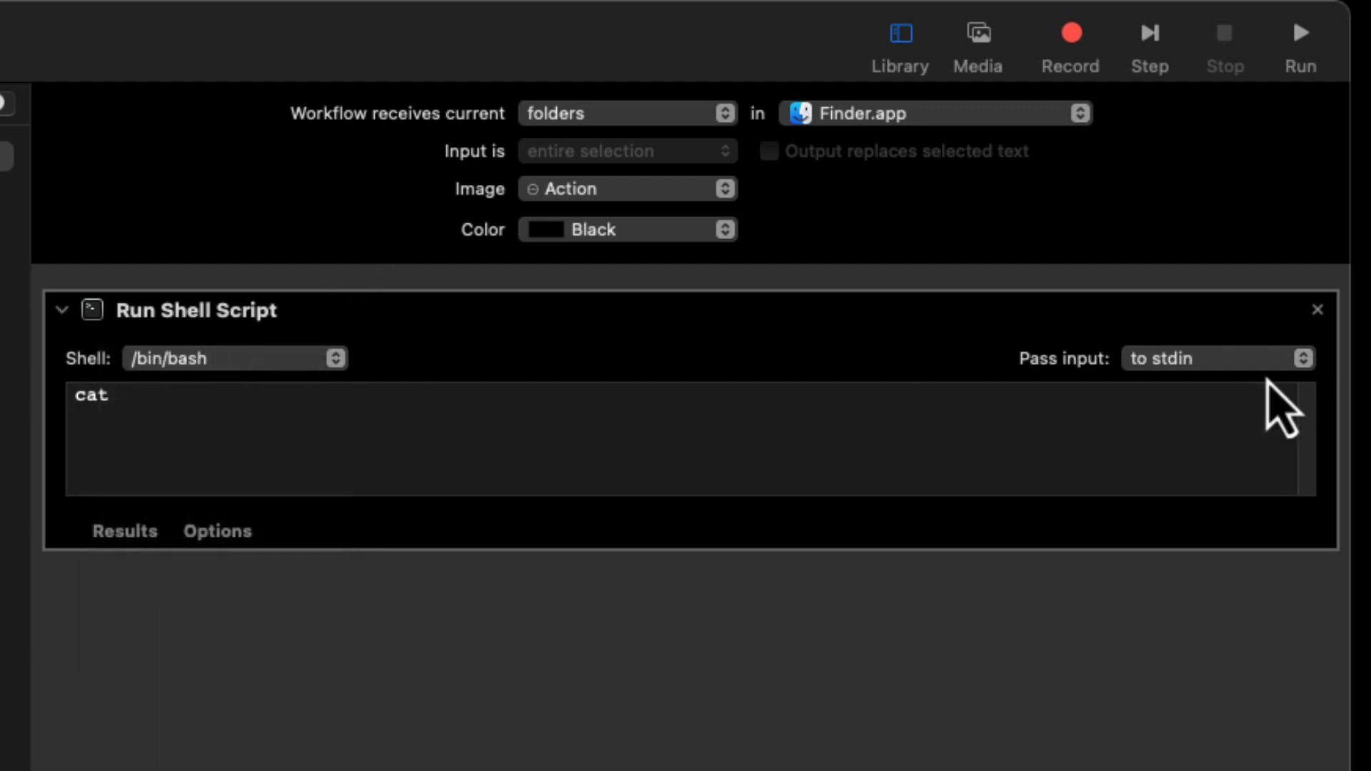
left_click(1250, 357)
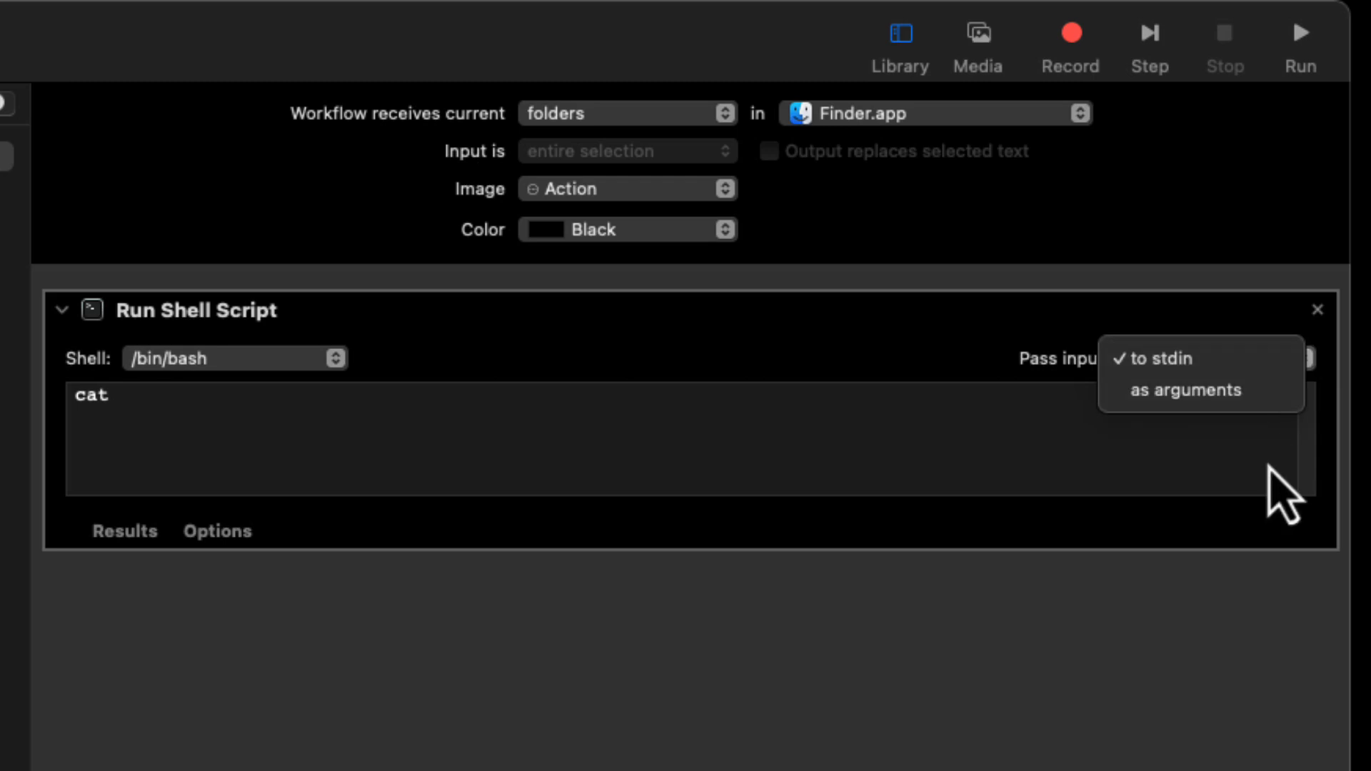
left_click(1222, 400)
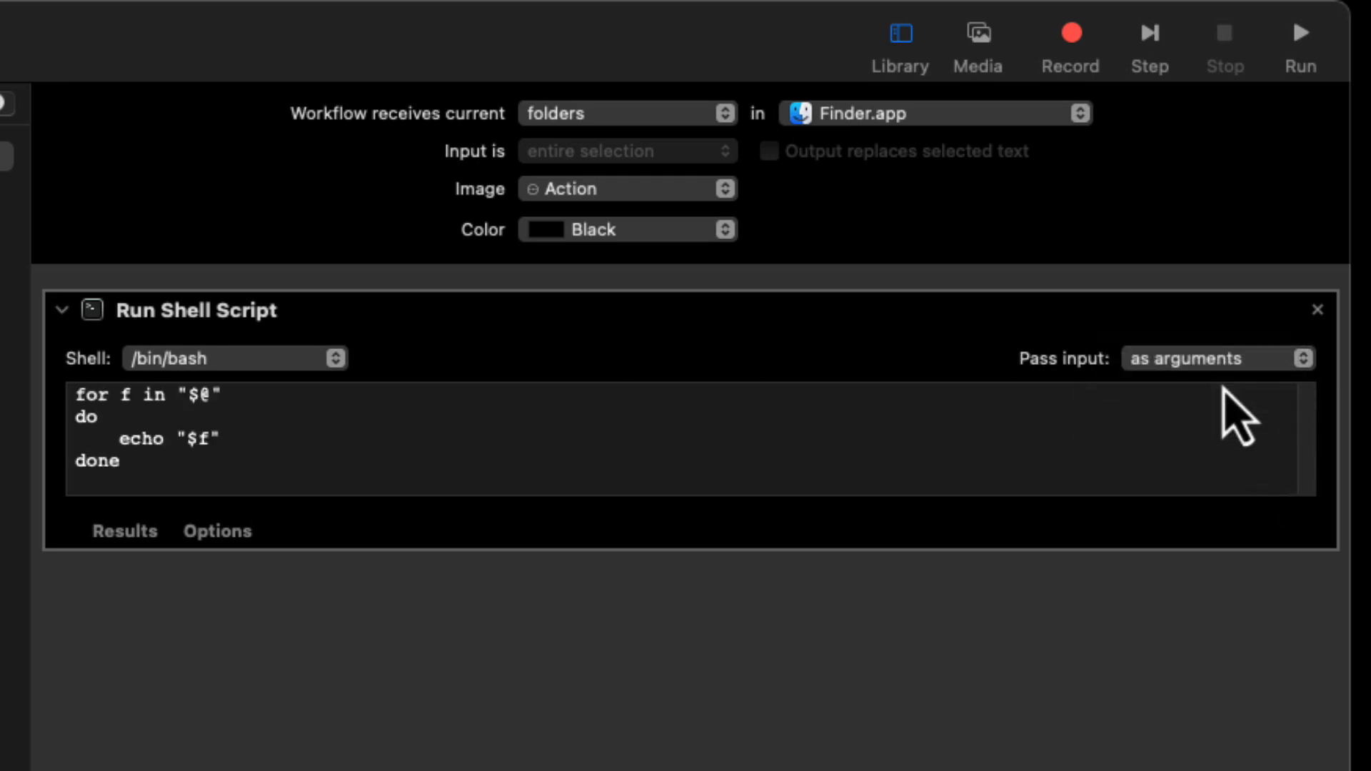
Replace the default script with the line mkdir "$1/XXX"
left_click(302, 439)
key("super+a")
key("BackSpace")
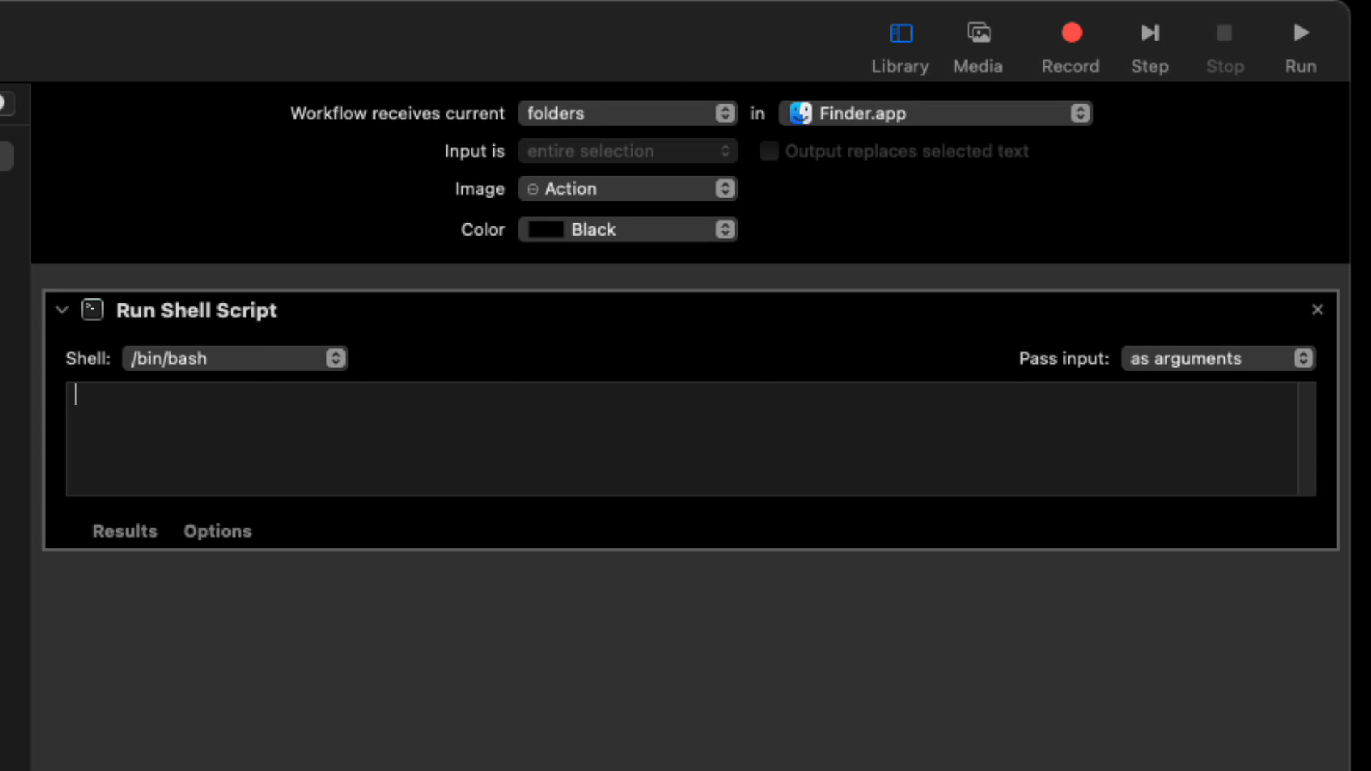
type("mkdir")
type("\"$1")
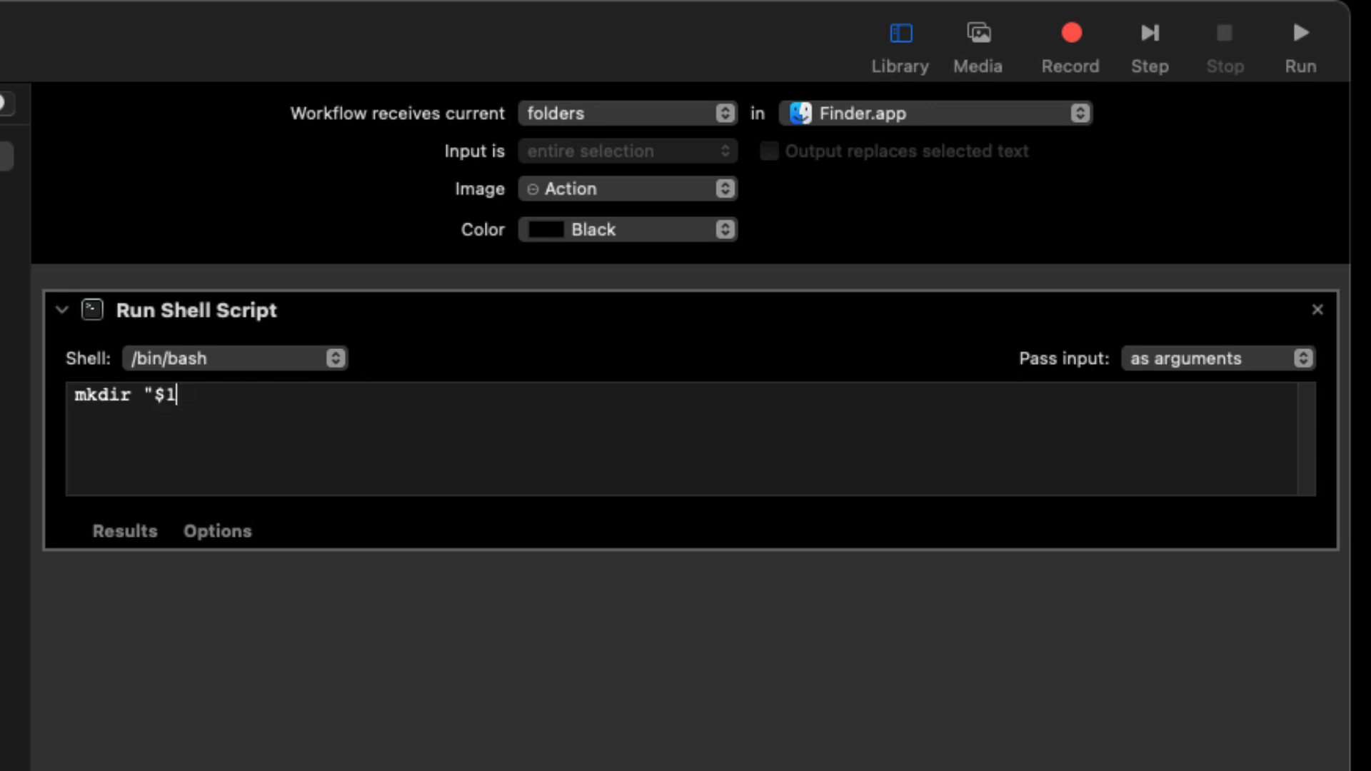
key("shift+Left")
key("shift+Left")
key("Right")
type("/XXX\"")
Copy the mkdir "$1/XXX" line and paste it twice on new lines below
key("super+a")
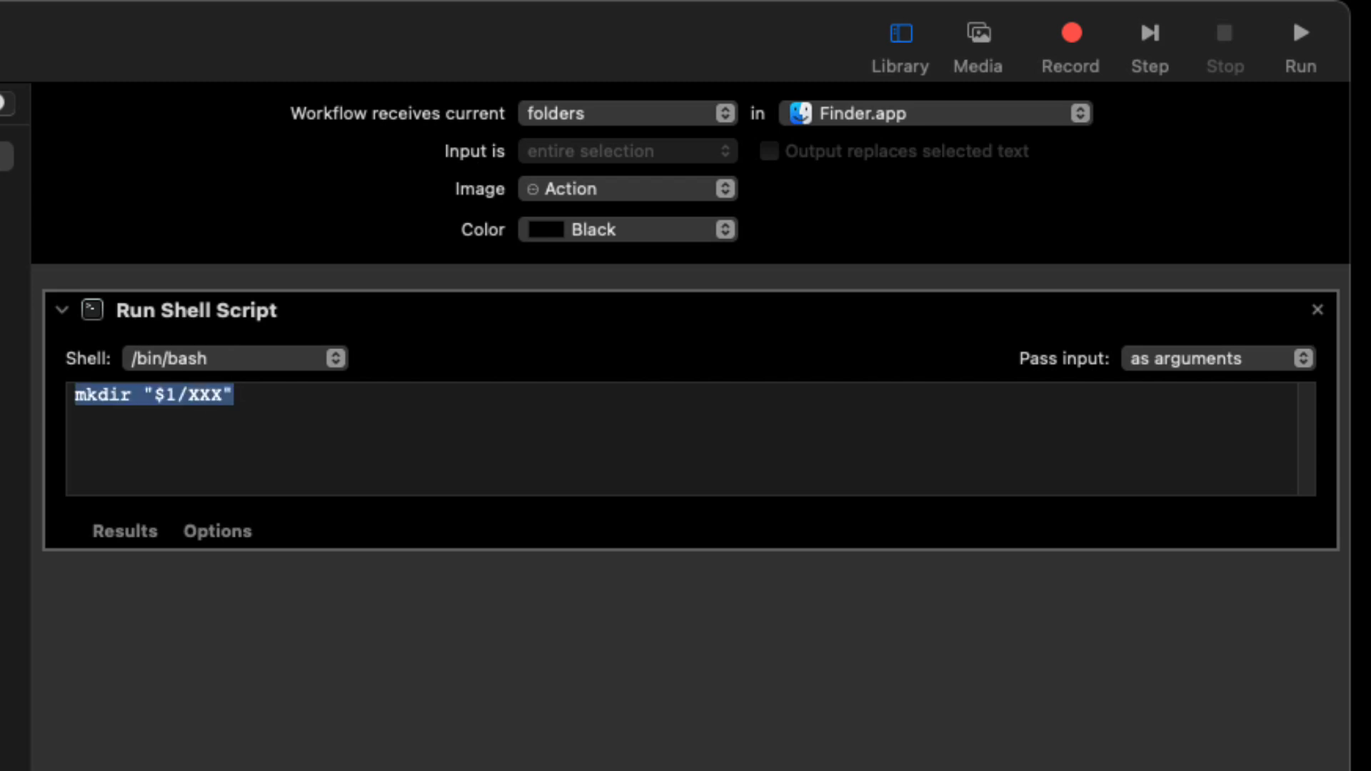
key("super+c")
key("Right")
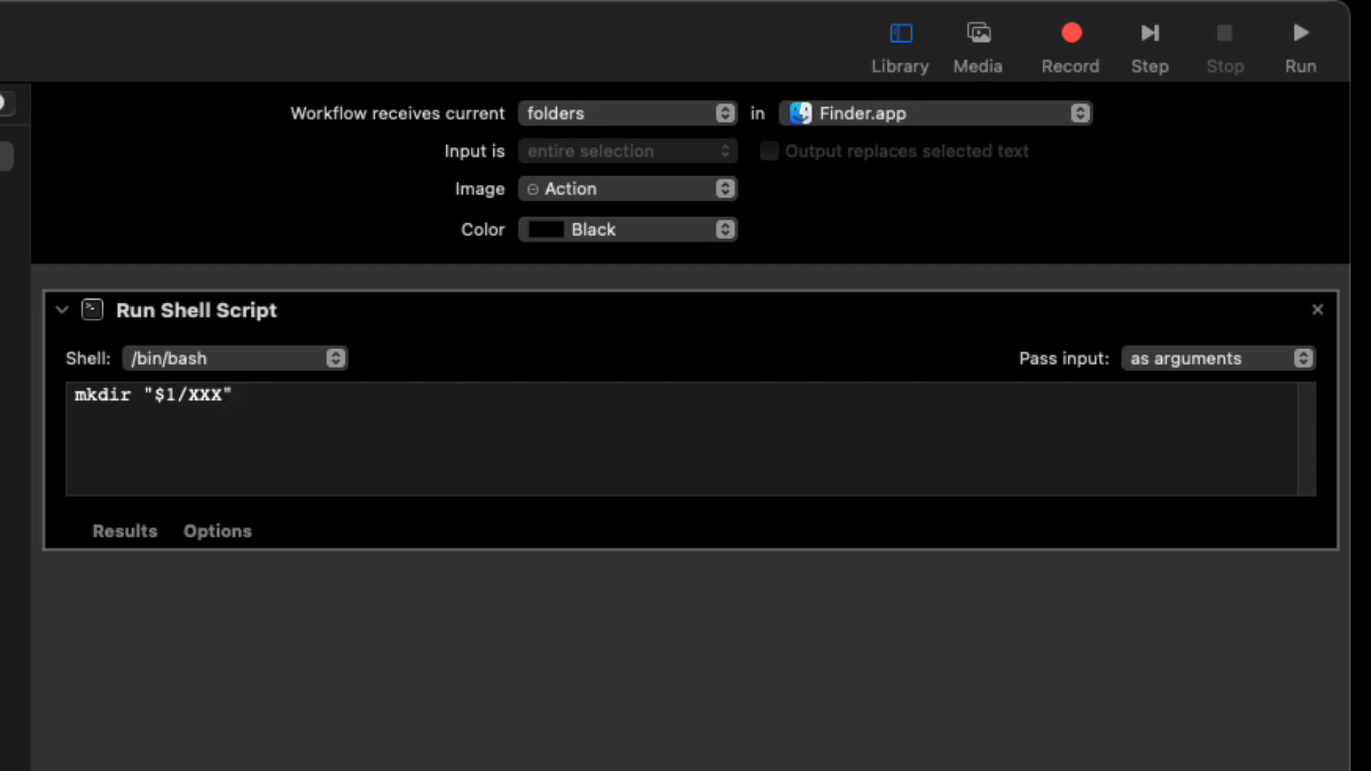
key("Return")
key("super+v")
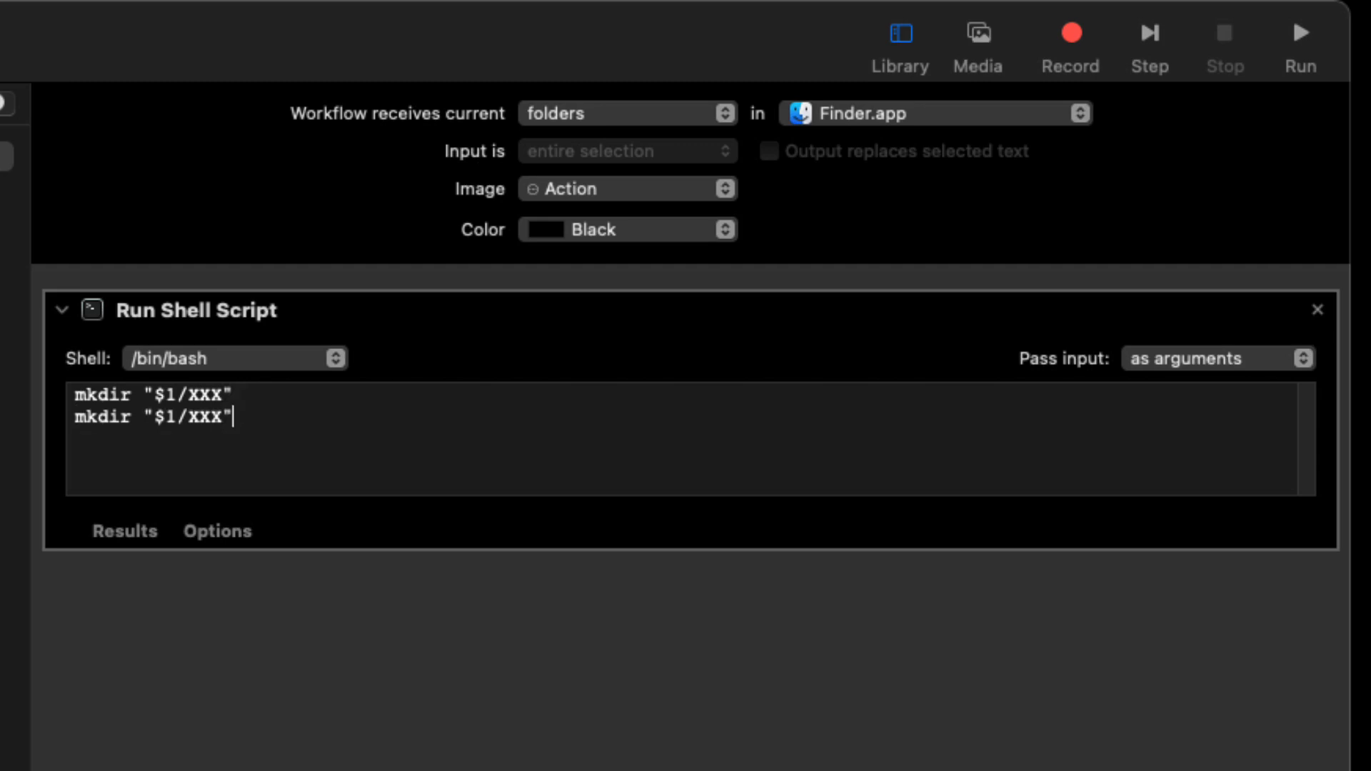
key("Return")
key("super+v")
Change the folder name to YYY in the second mkdir line and to ZZZ in the third
key("Up")
key("Left")
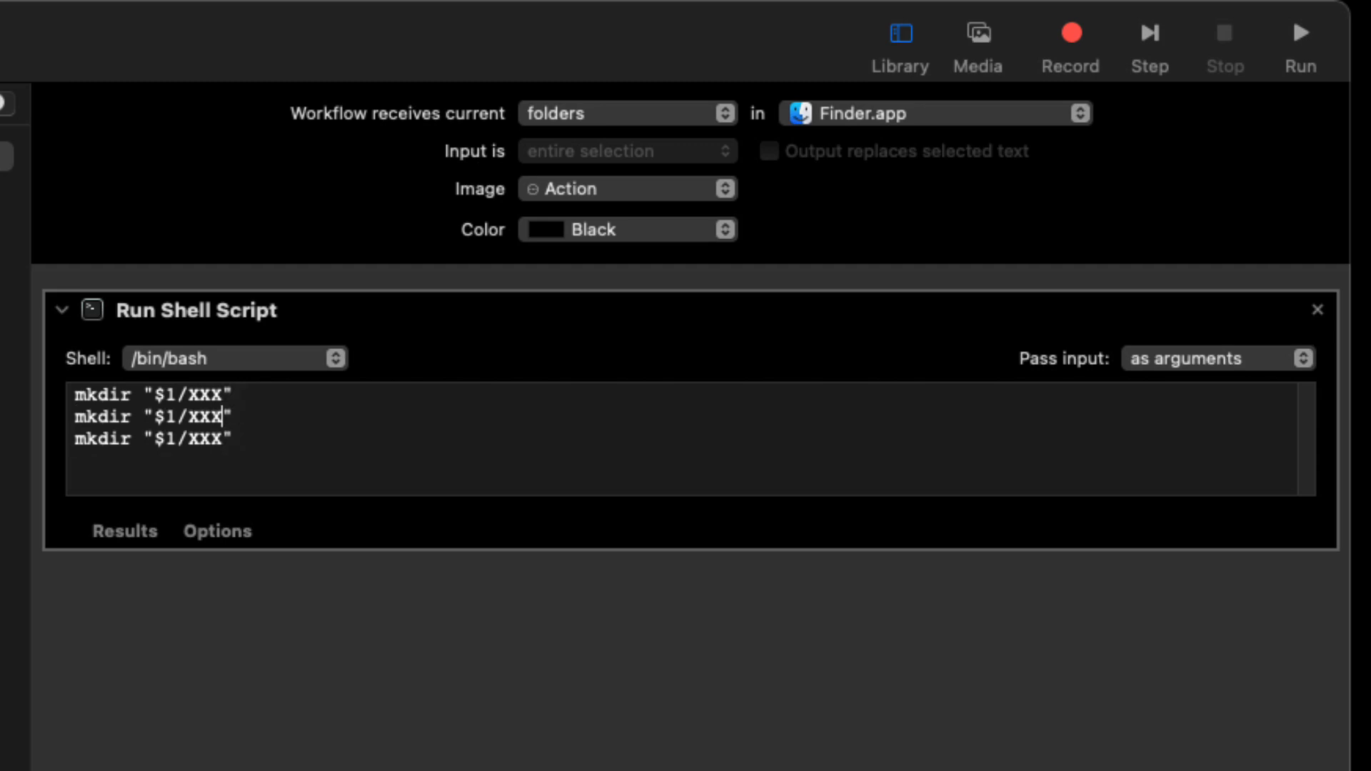
key("BackSpace")
key("BackSpace")
key("BackSpace")
type("YYY")
key("Down")
key("BackSpace")
key("BackSpace")
key("BackSpace")
type("ZZZ")
Duplicate the ZZZ line below itself and extend the copy to mkdir "$1/ZZZ/inner 1"
left_click_drag(235, 439, 74, 438)
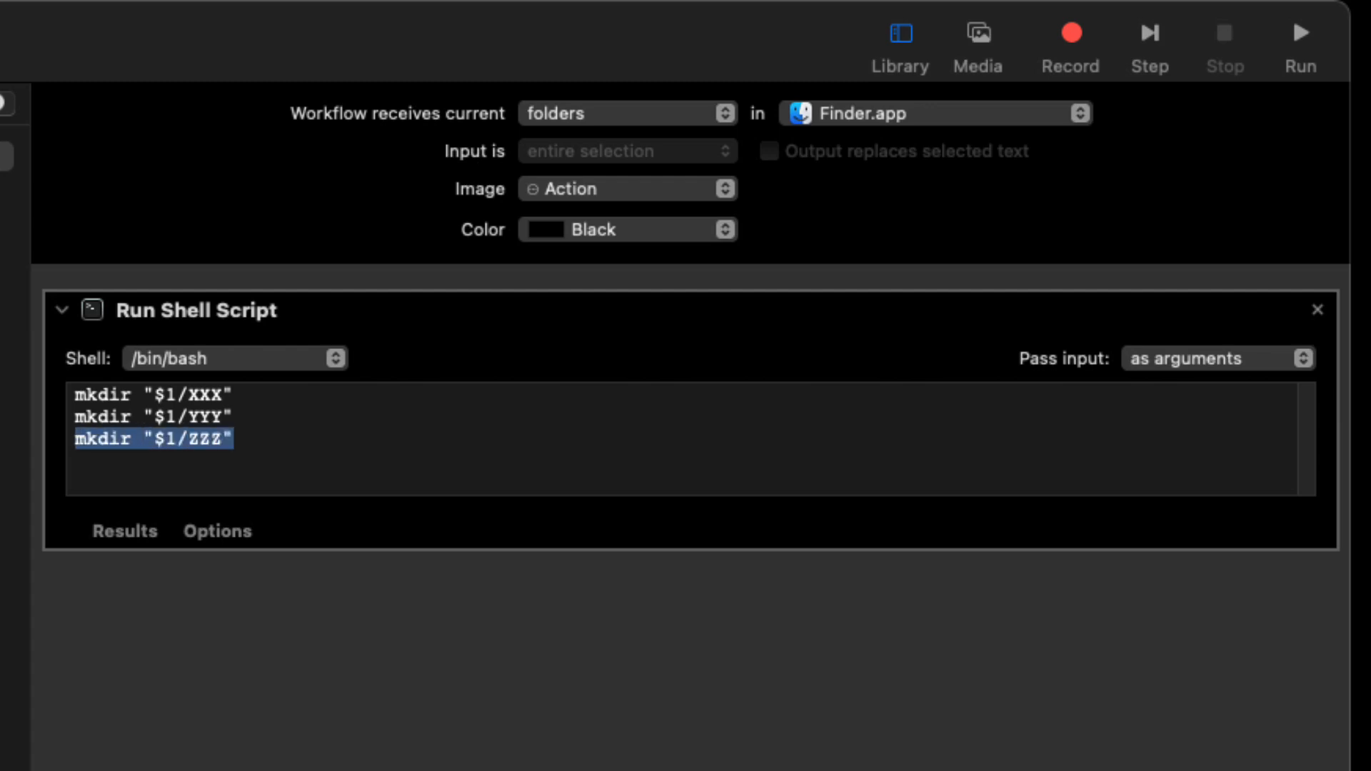
key("Right")
key("Return")
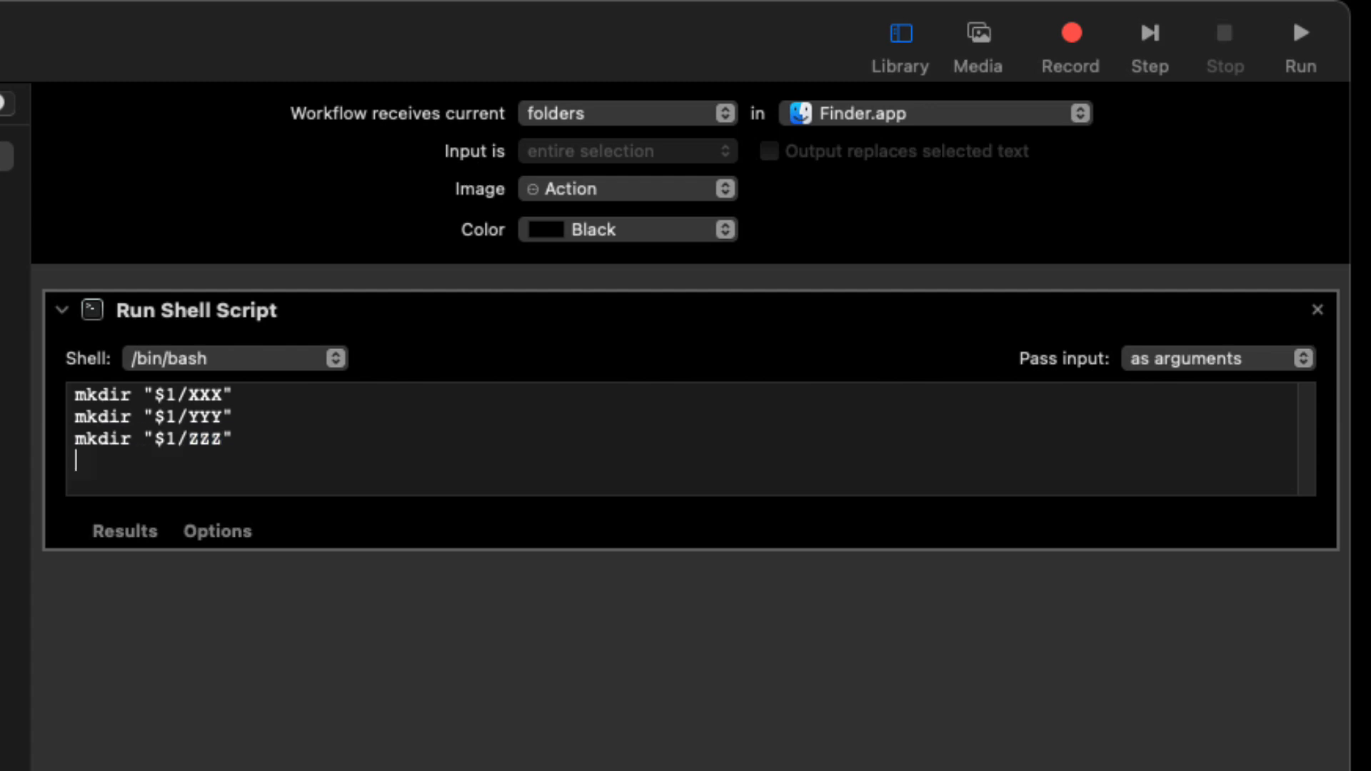
key("super+v")
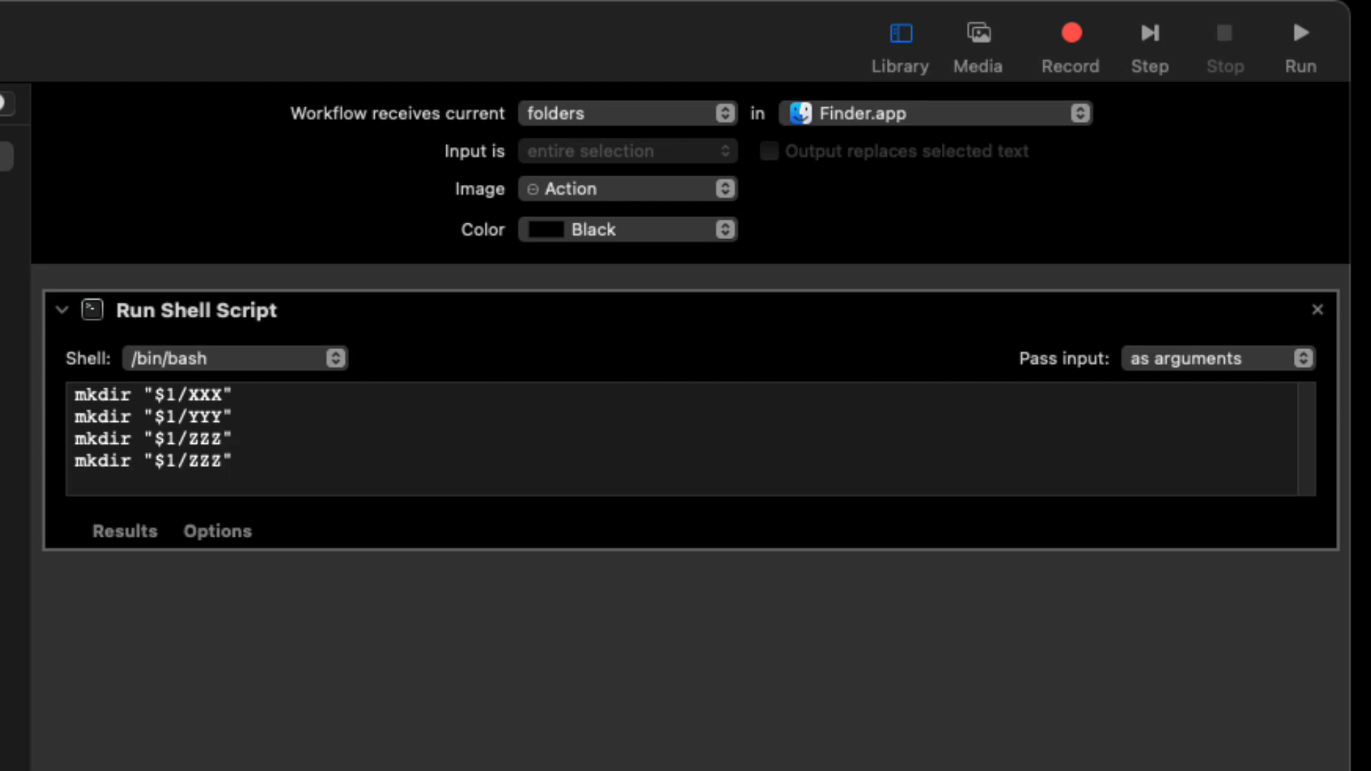
key("Left")
type("/inner 1")
Duplicate the inner 1 line below itself and extend the copy to mkdir "$1/ZZZ/inner 1/inner 2"
left_click_drag(234, 439, 76, 439)
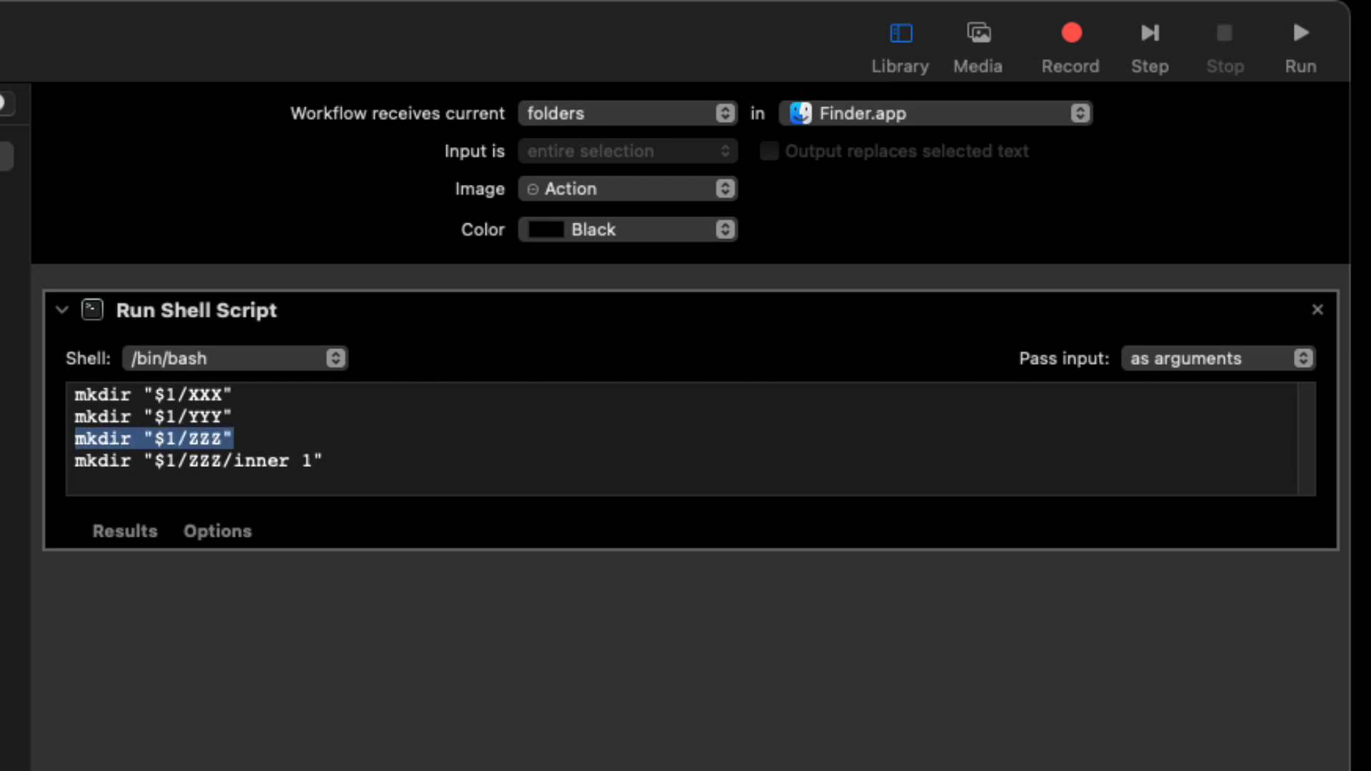
left_click_drag(323, 461, 75, 461)
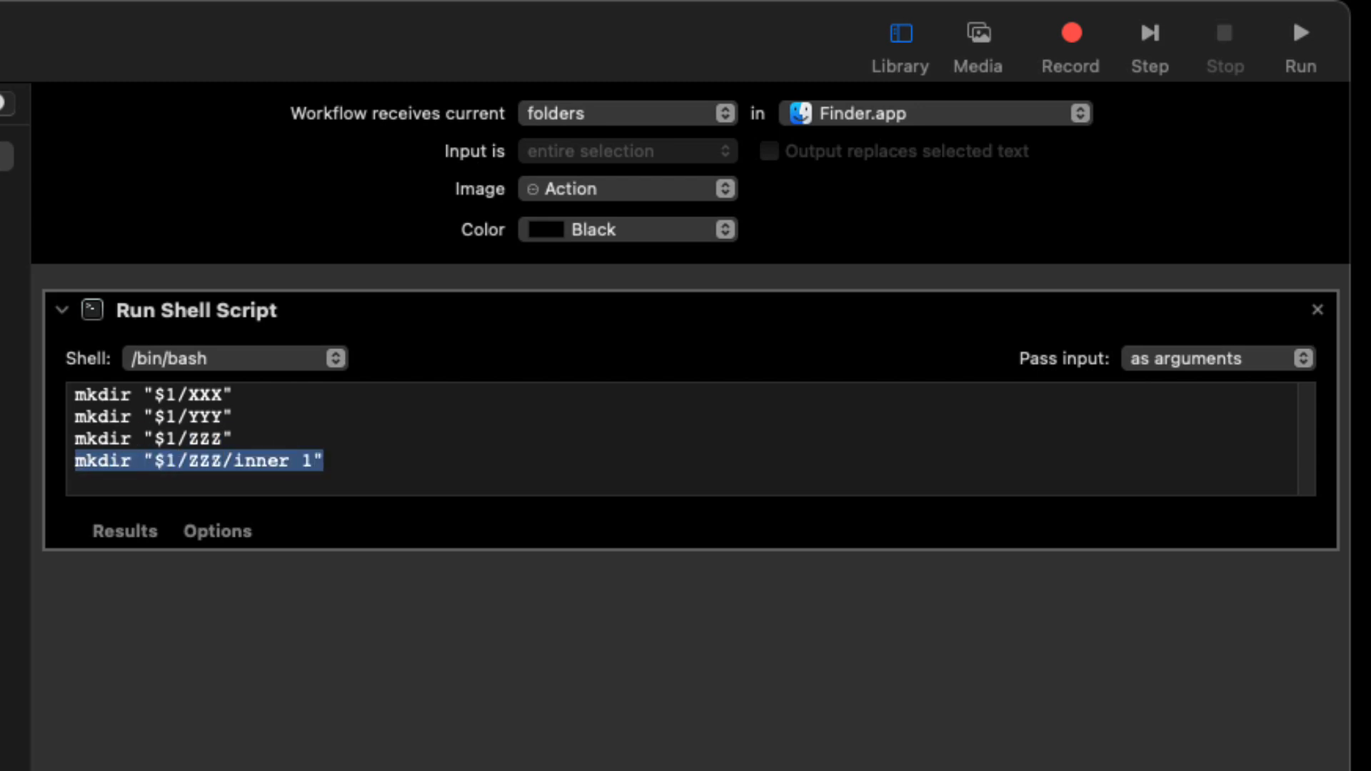
left_click(235, 461)
double_click(211, 461)
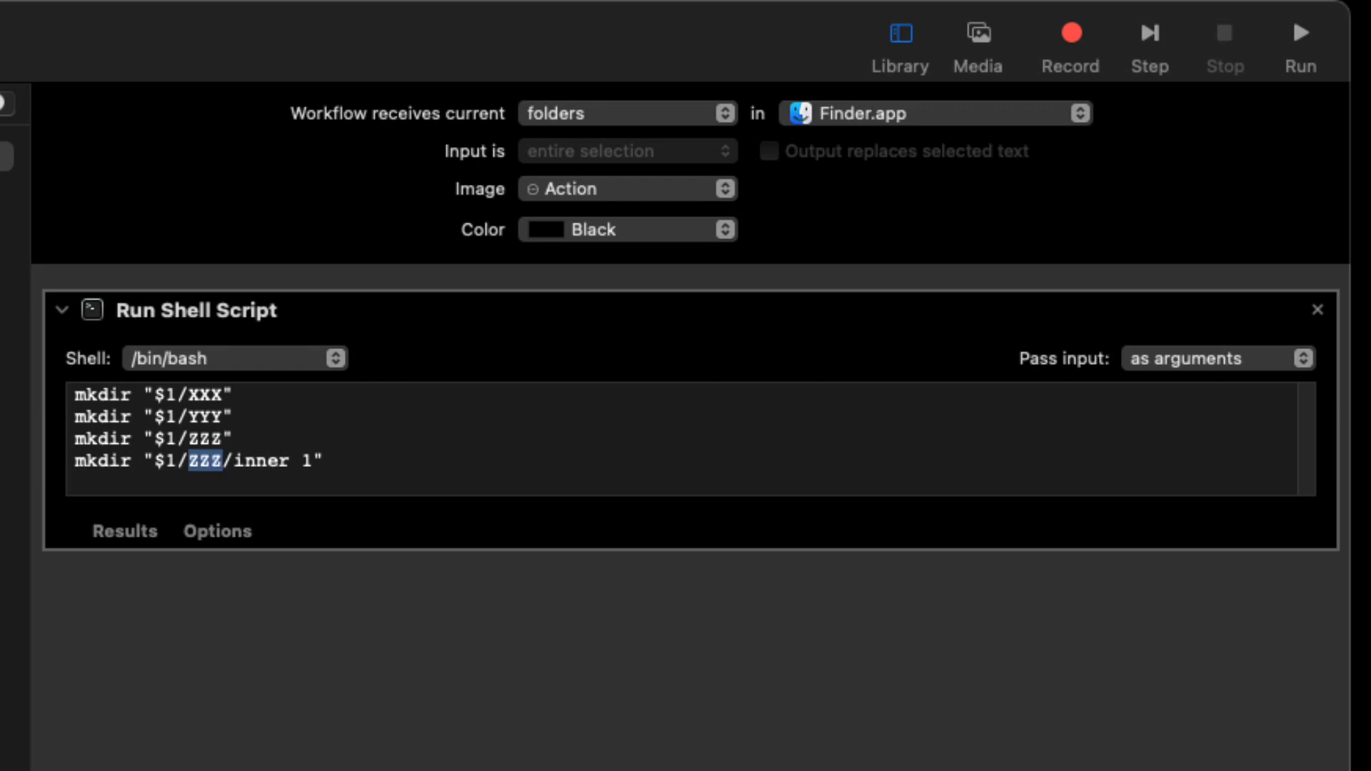
left_click_drag(323, 461, 76, 461)
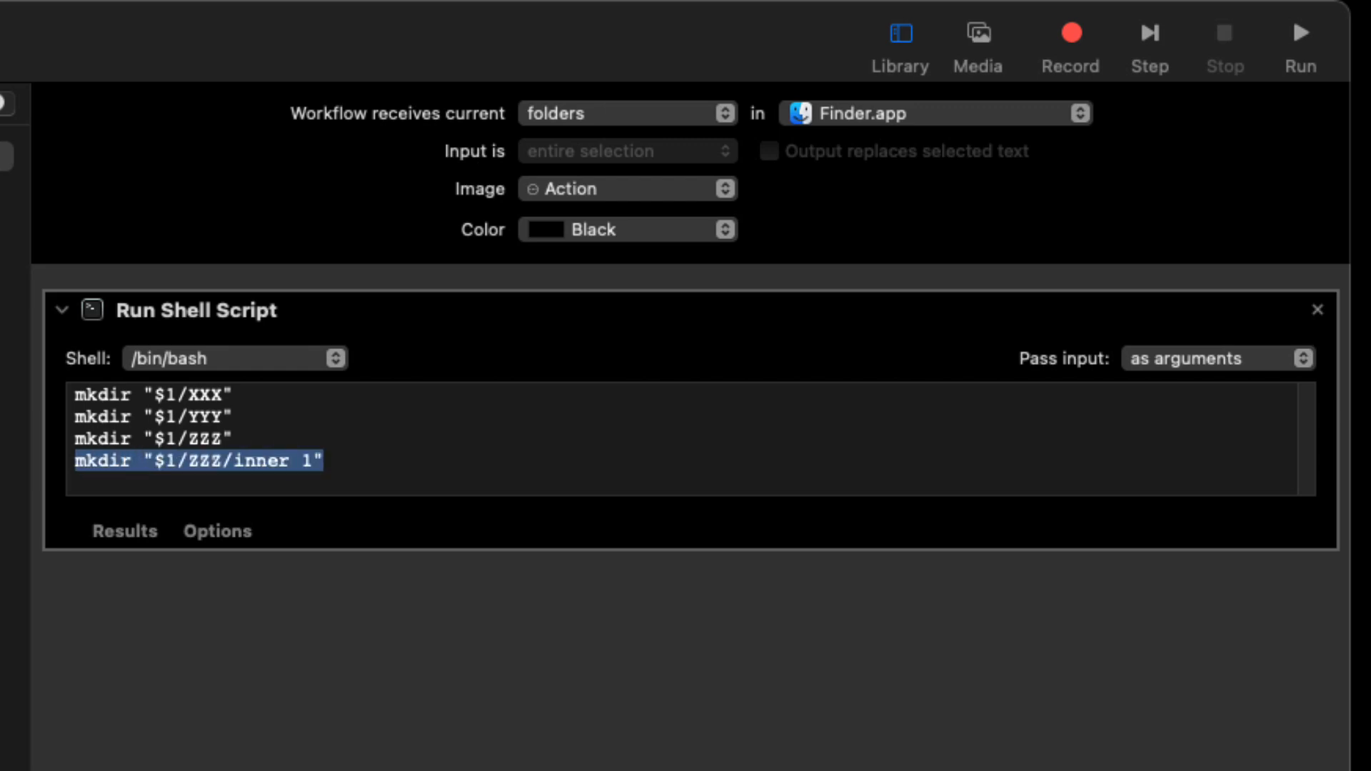
key("Right")
key("Return")
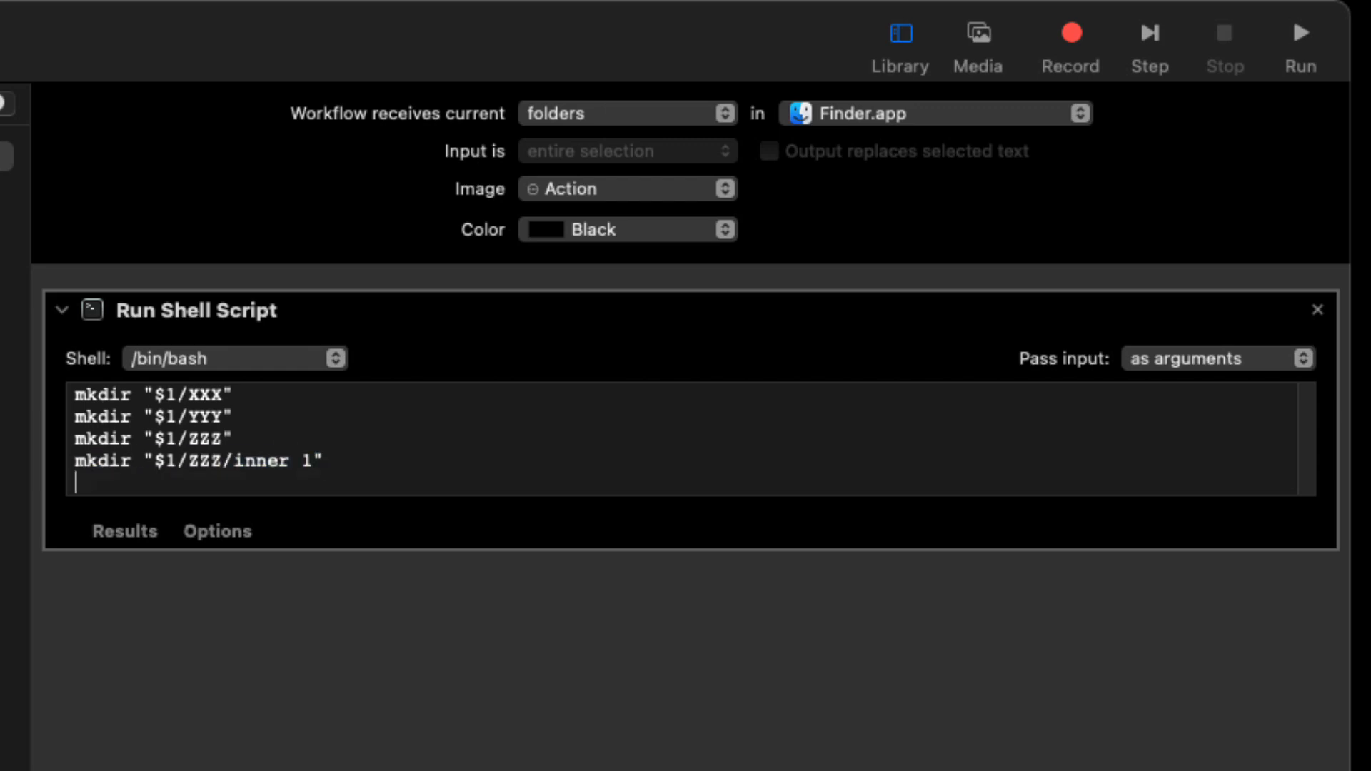
key("super+v")
key("BackSpace")
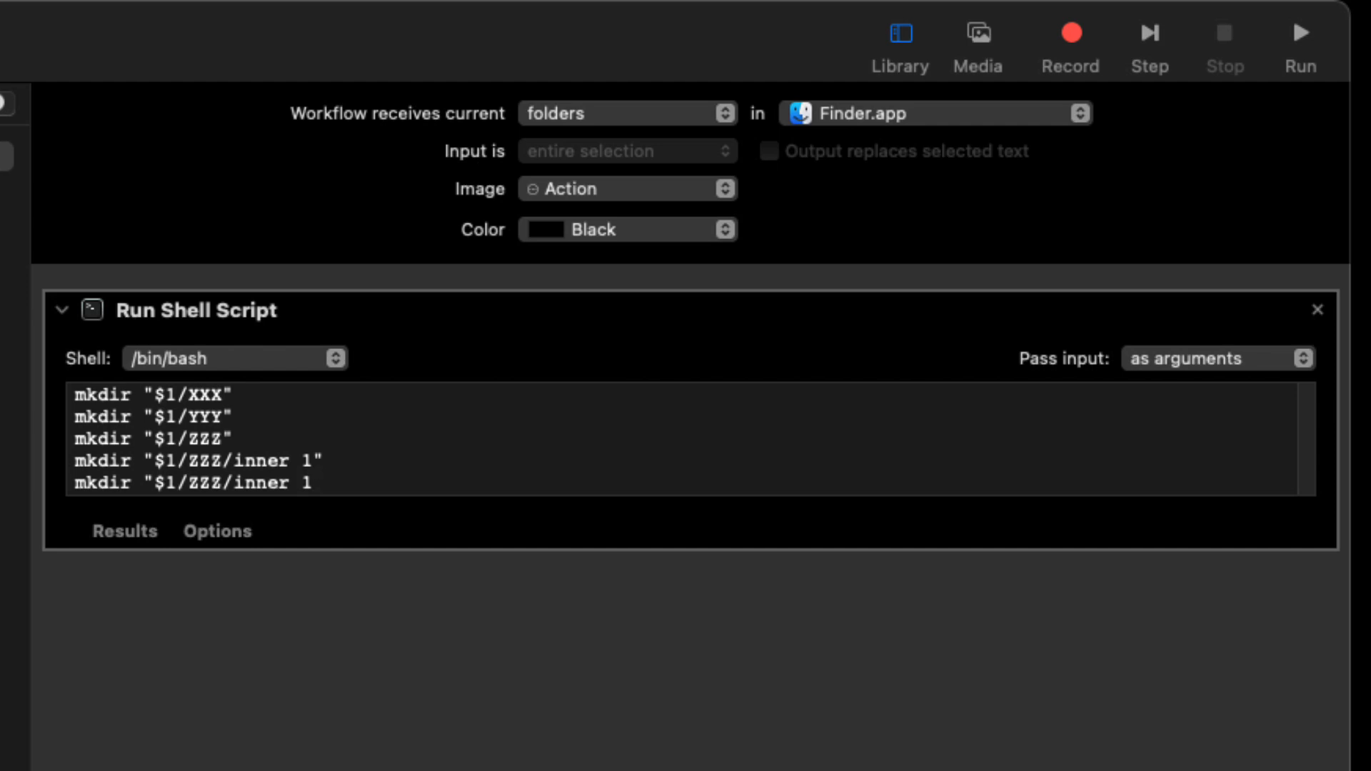
type("/inner 2\"")
Save the quick action as TEST QUICK ACTION
left_click_drag(75, 395, 235, 396)
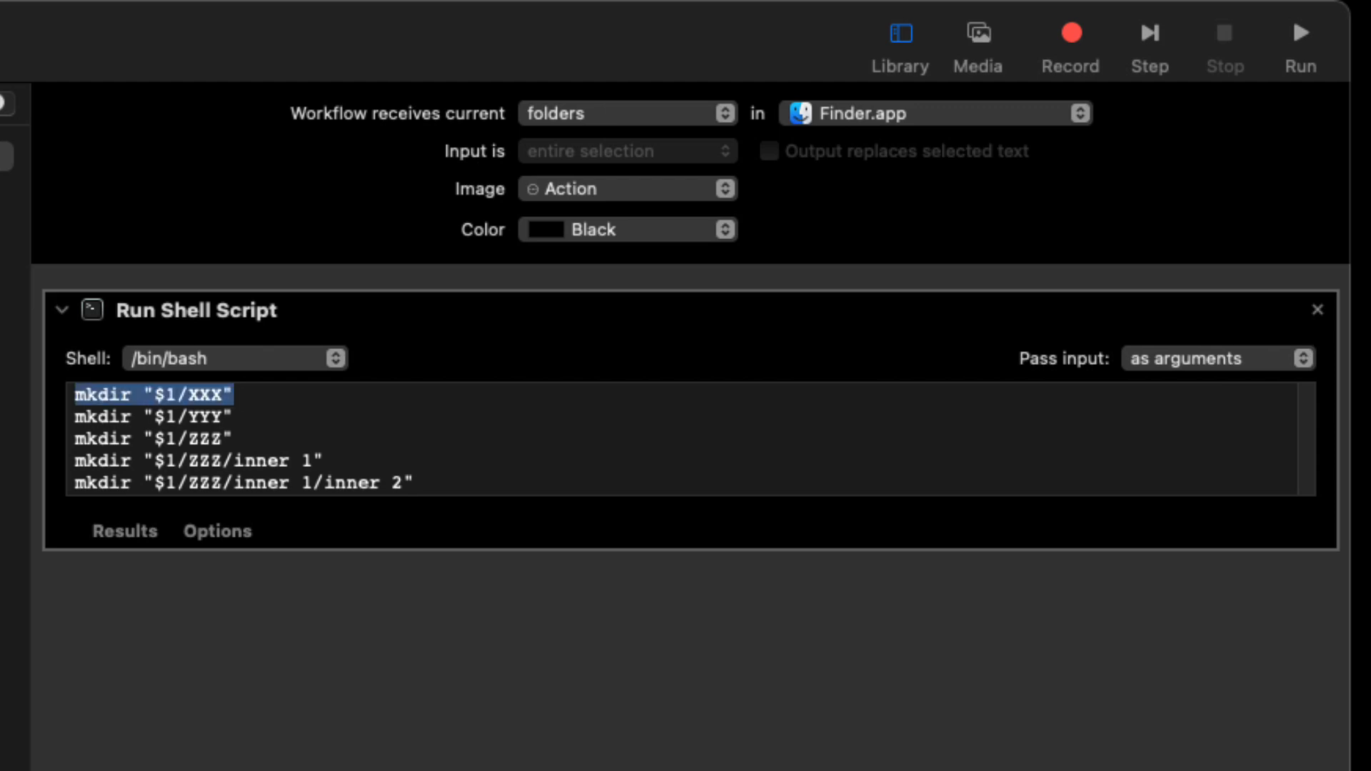
left_click(233, 416)
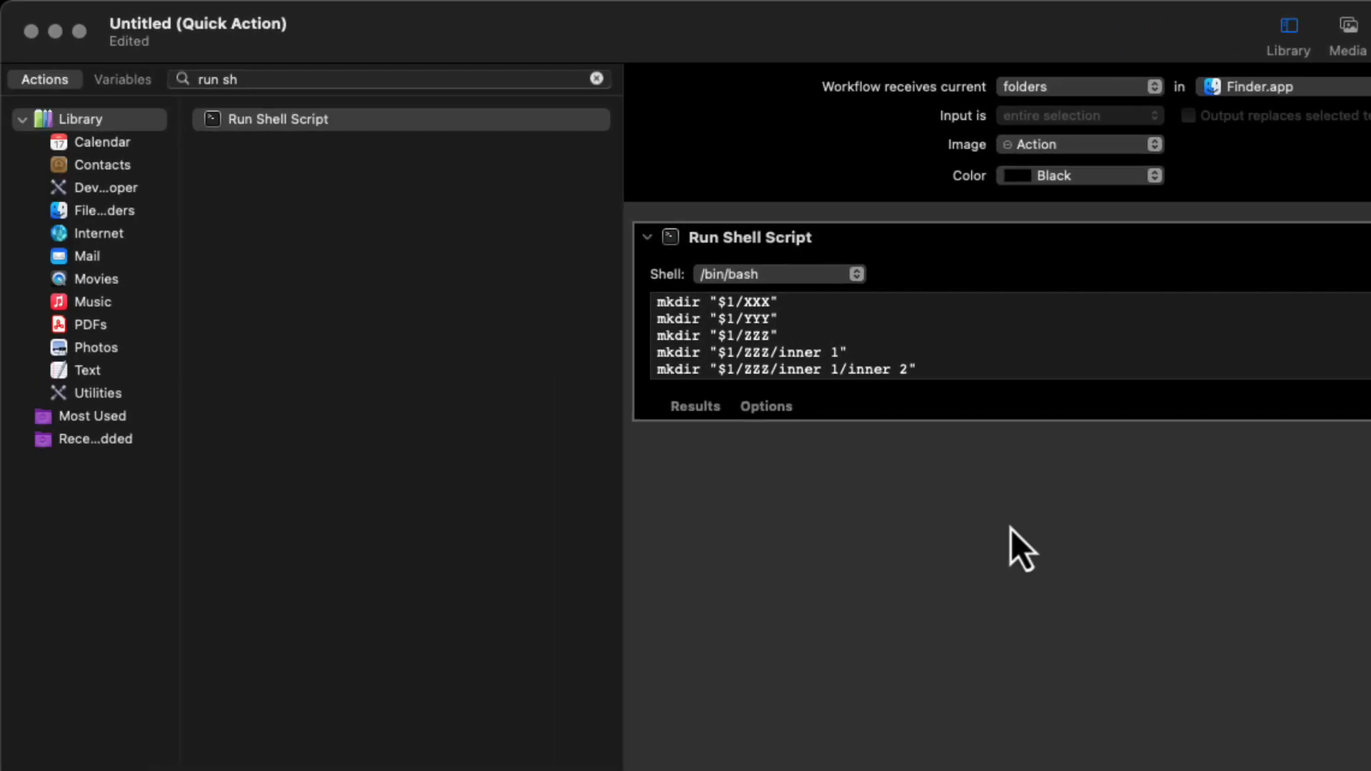
key("super+s")
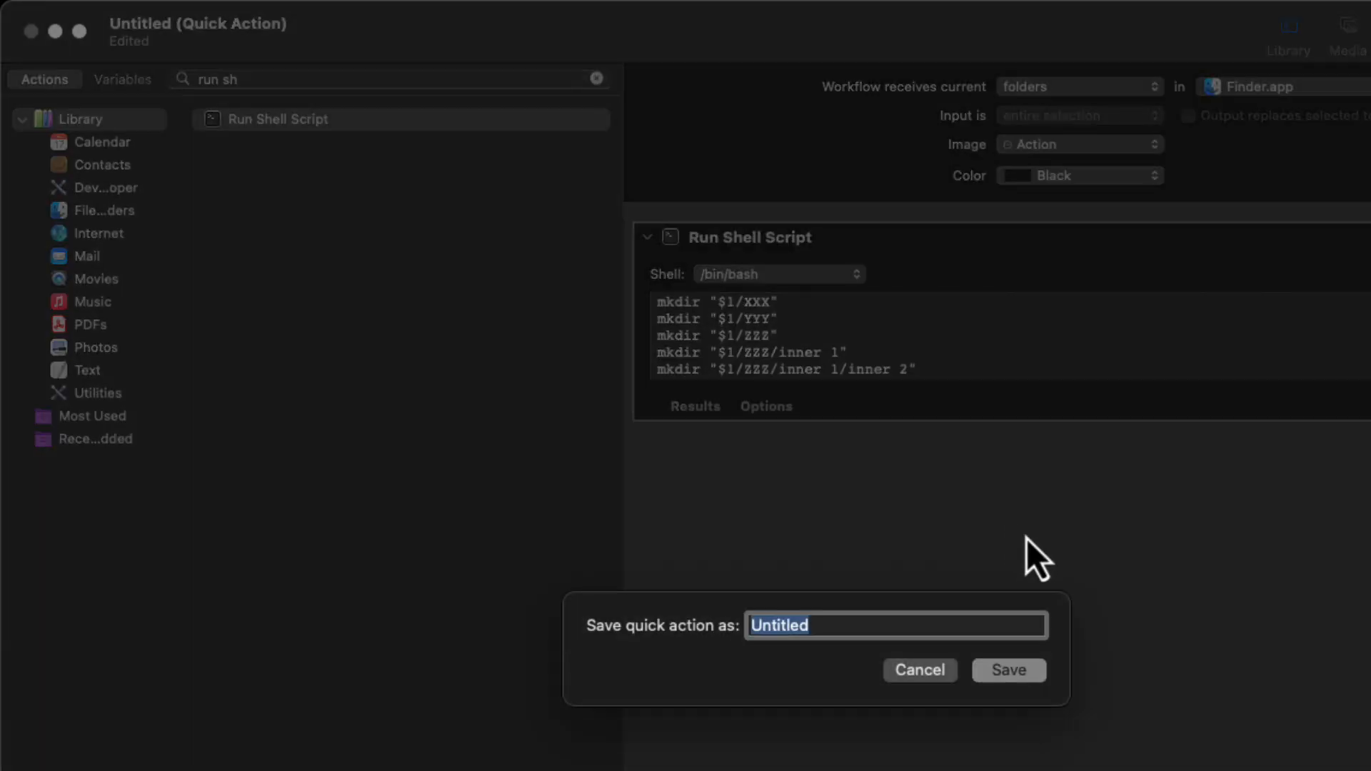
type("TEST ")
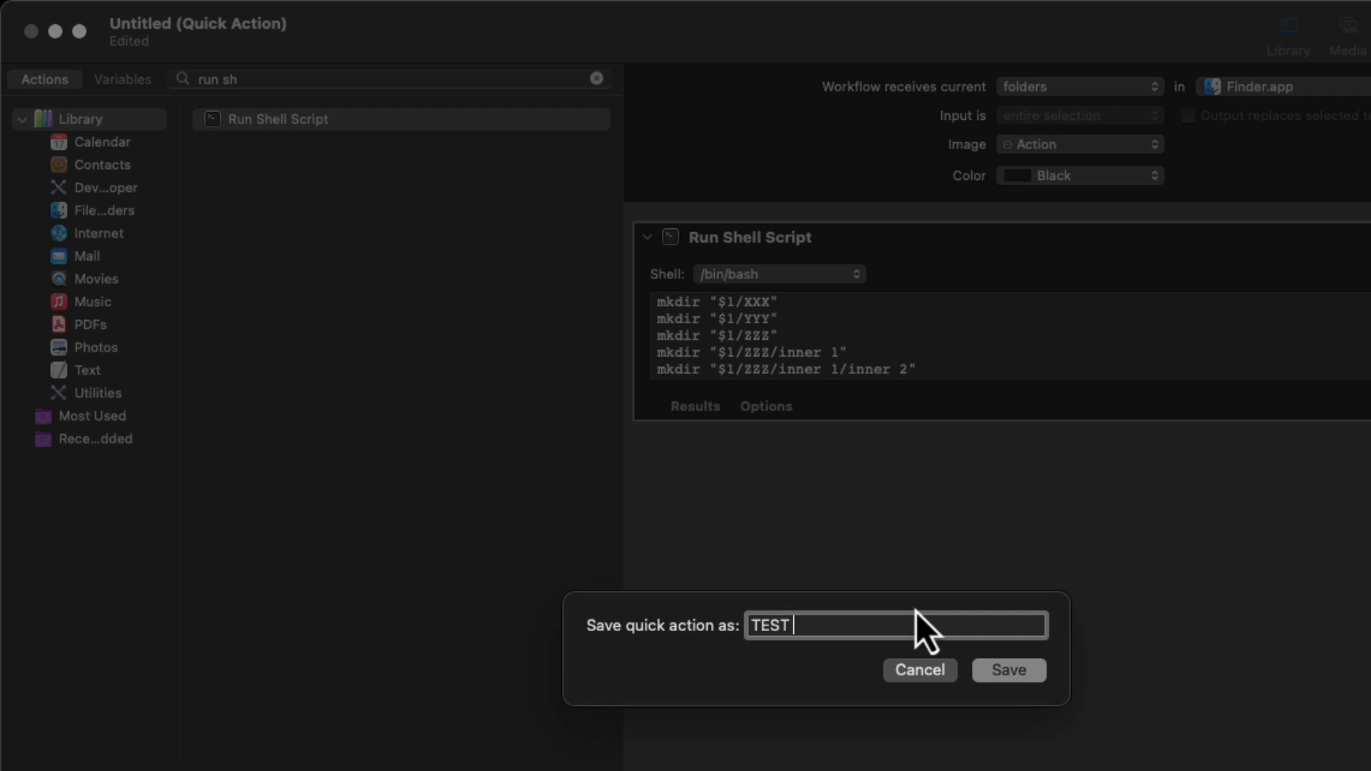
type("QUICK ACTION")
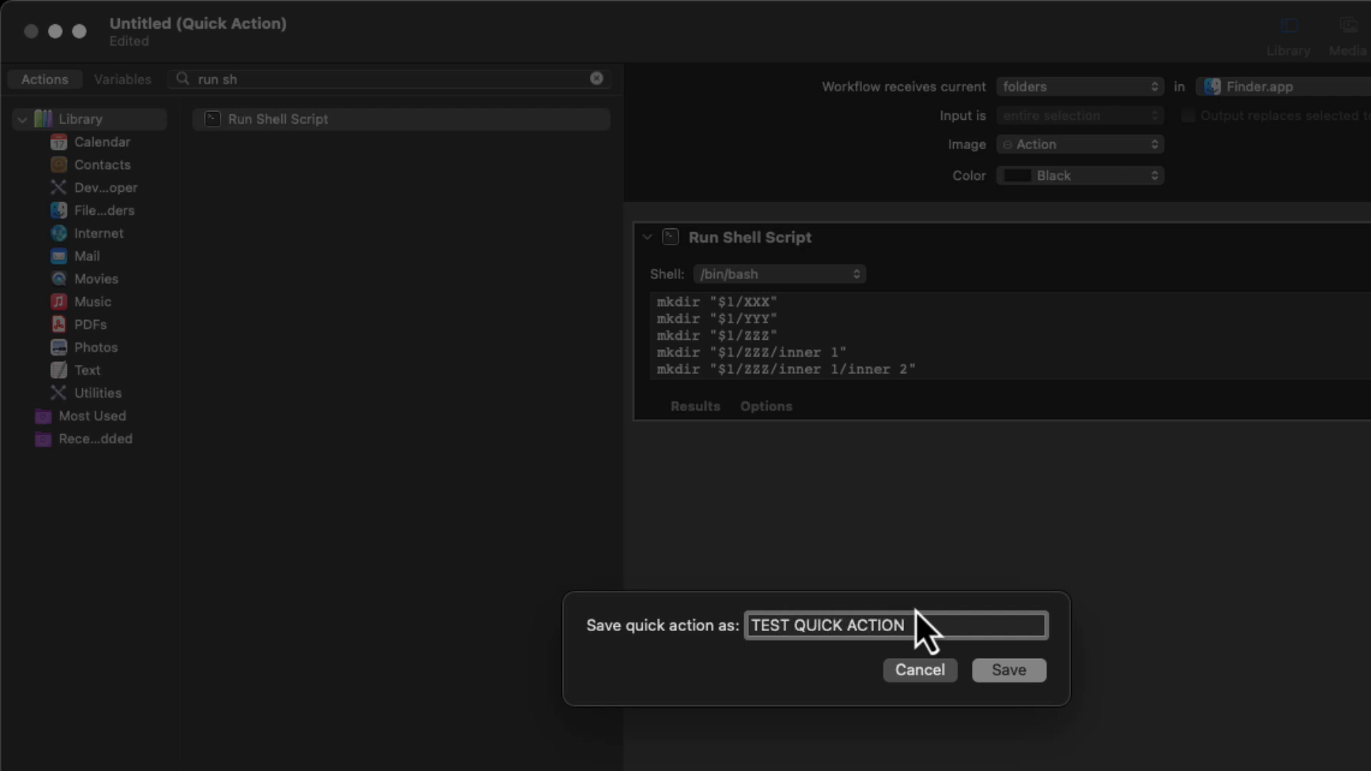
left_click(1018, 666)
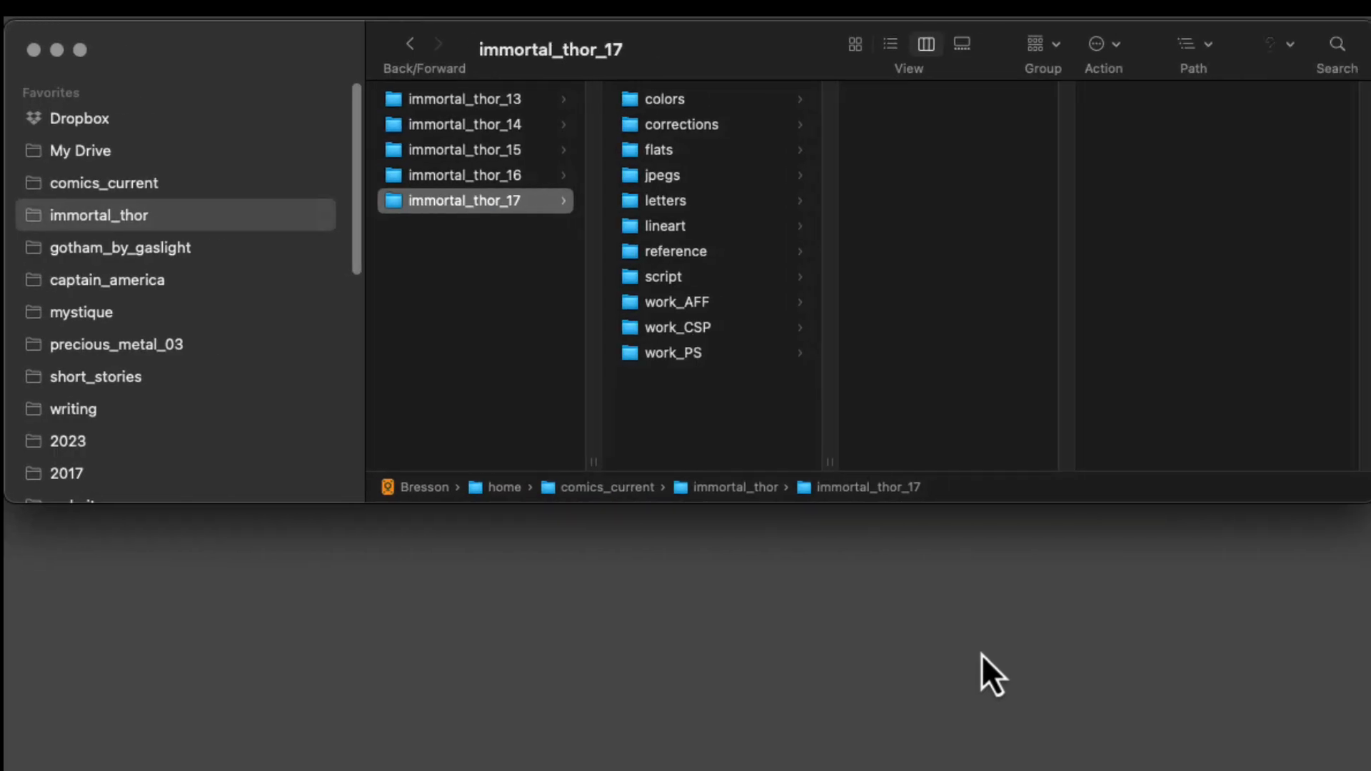
In Finder, move all the subfolders of immortal_thor_17, from colors to work_PS, to the Trash
left_click_drag(732, 366, 664, 107)
right_click(696, 143)
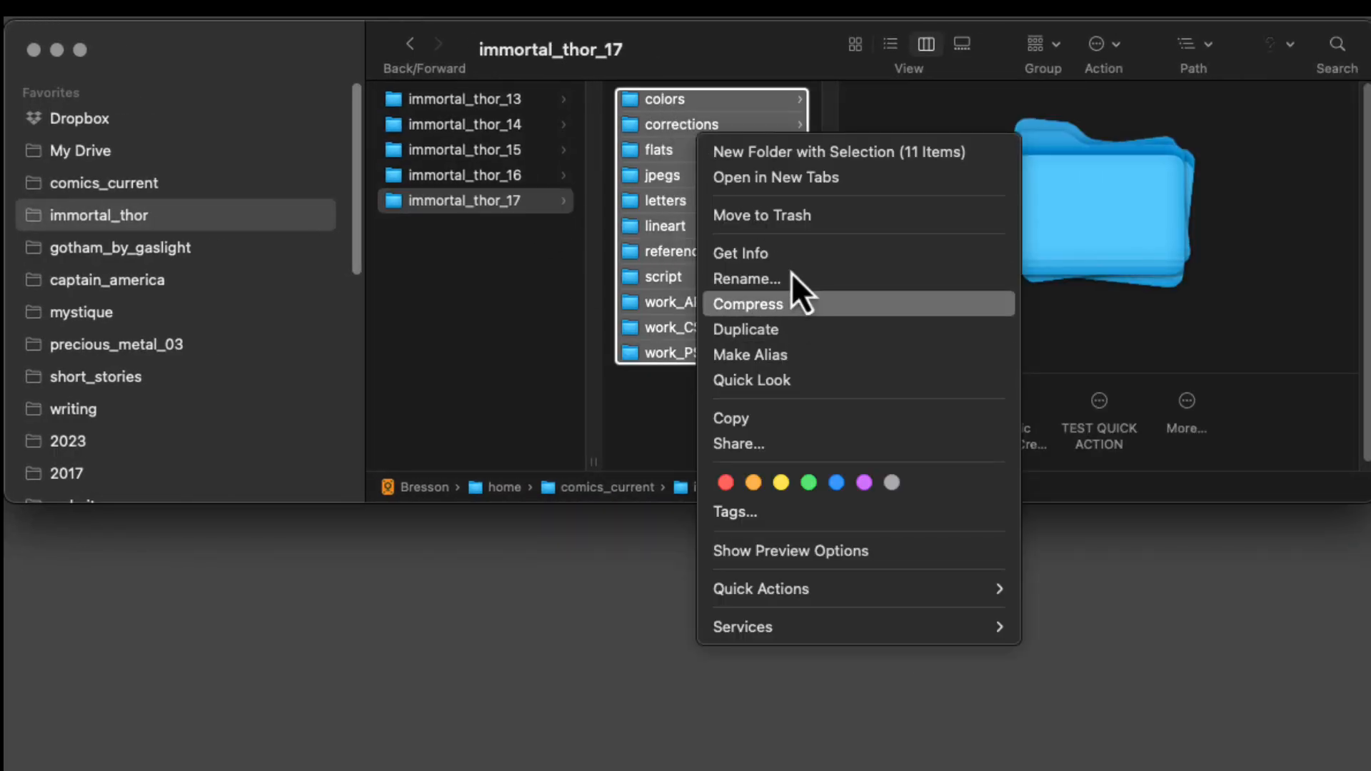
left_click(762, 218)
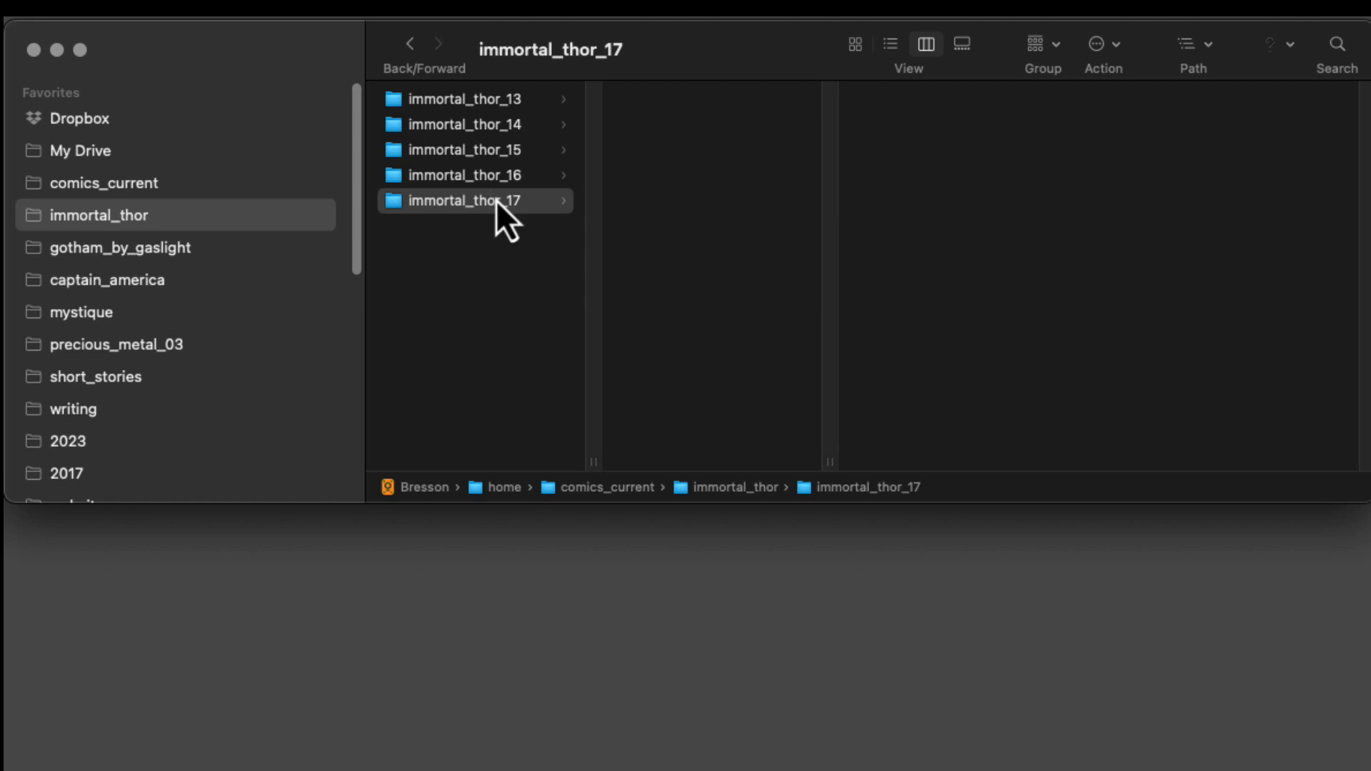
Run TEST QUICK ACTION on the immortal_thor_17 folder and select its XXX subfolder
right_click(498, 202)
mouse_move(699, 627)
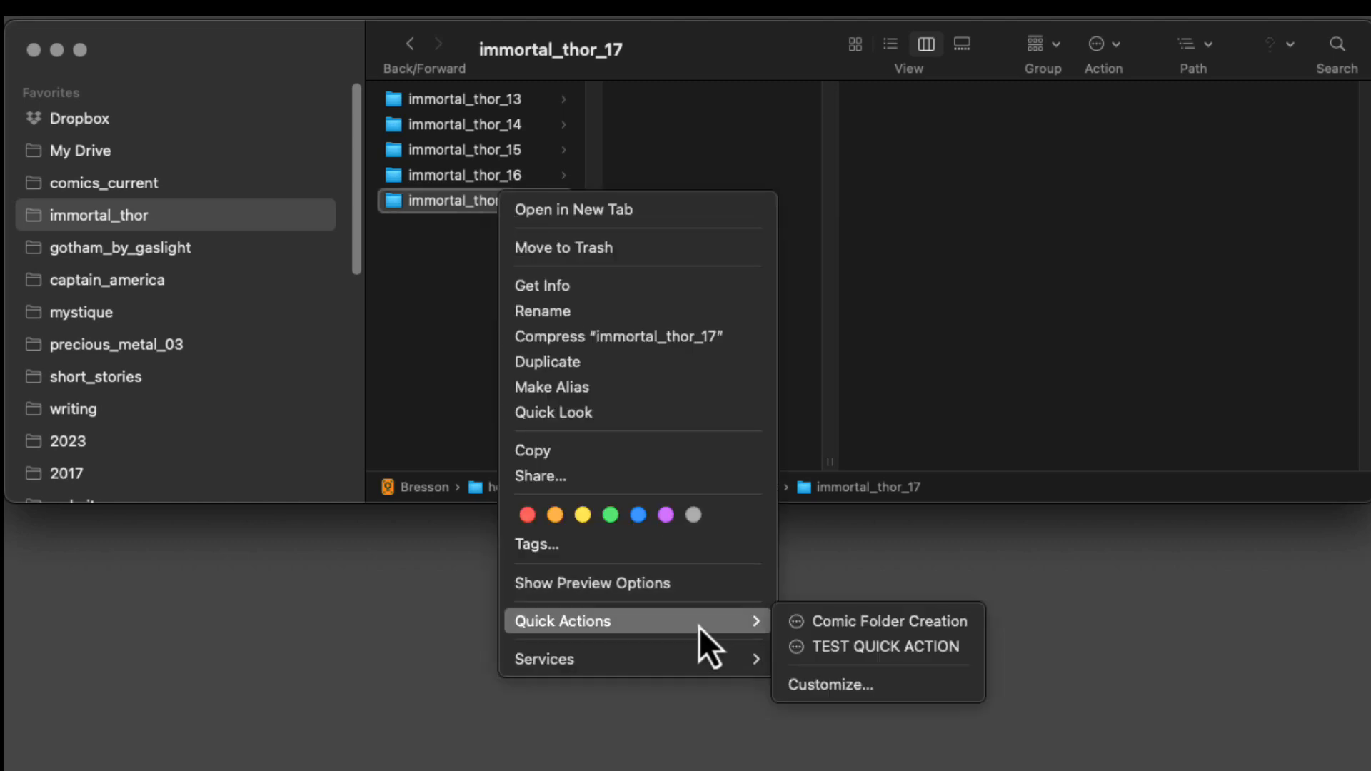
left_click(862, 647)
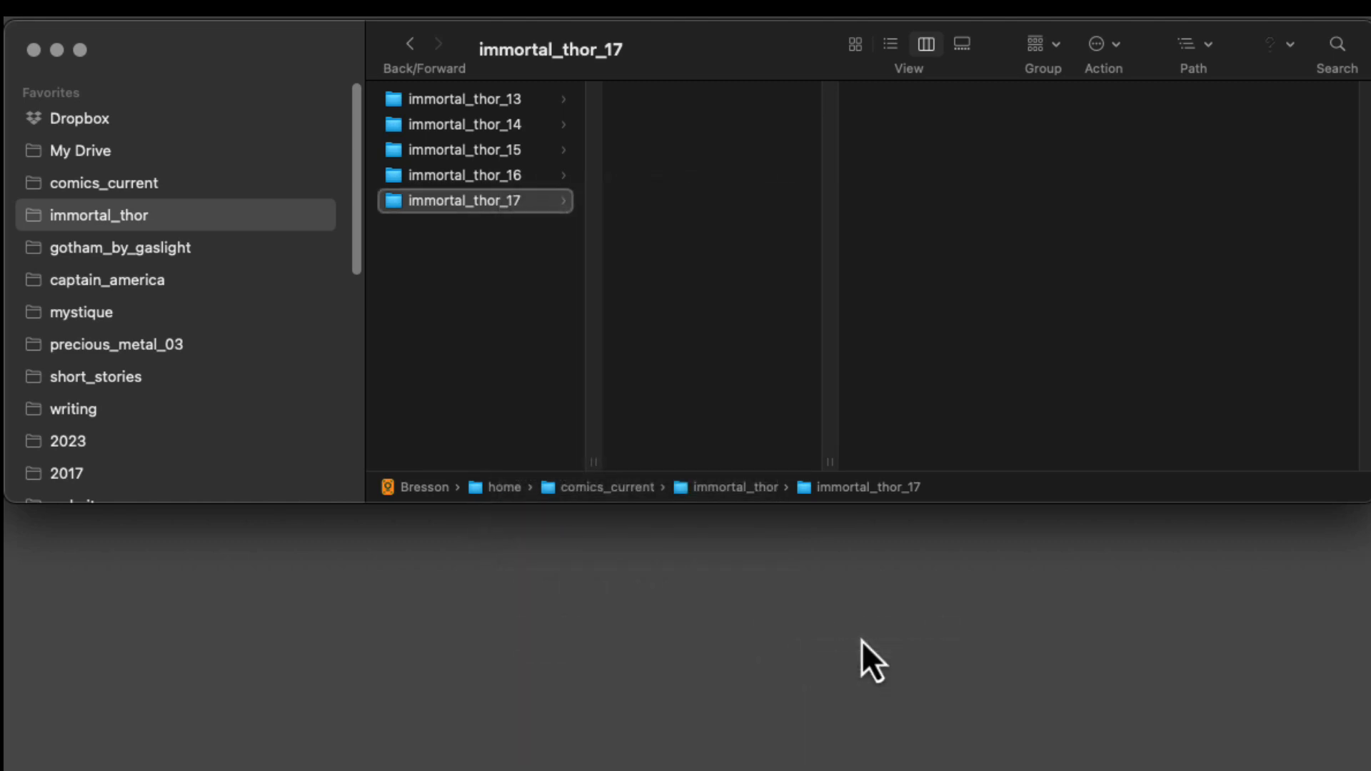
left_click(650, 100)
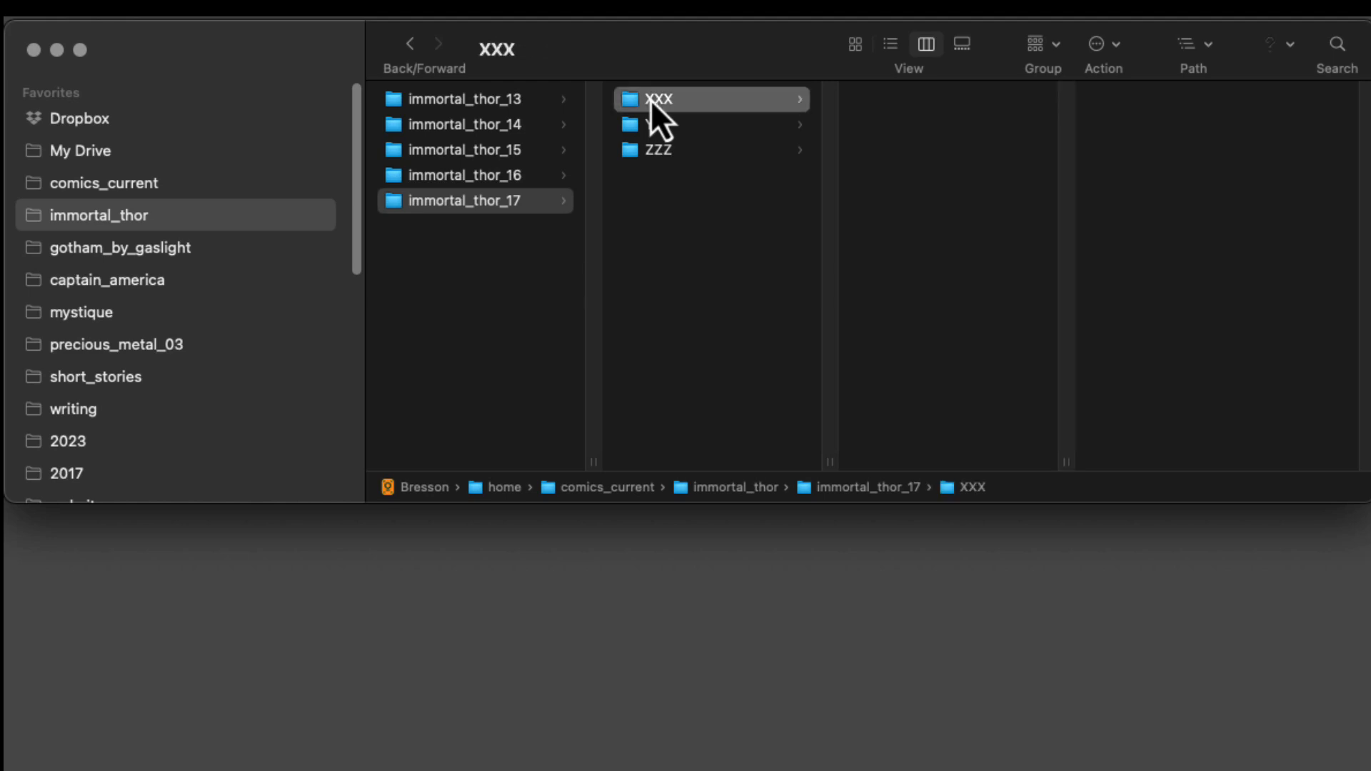
Open ZZZ and inner 1 within immortal_thor_17 and run Comic Folder Creation on the inner 2 folder
left_click(654, 123)
left_click(664, 151)
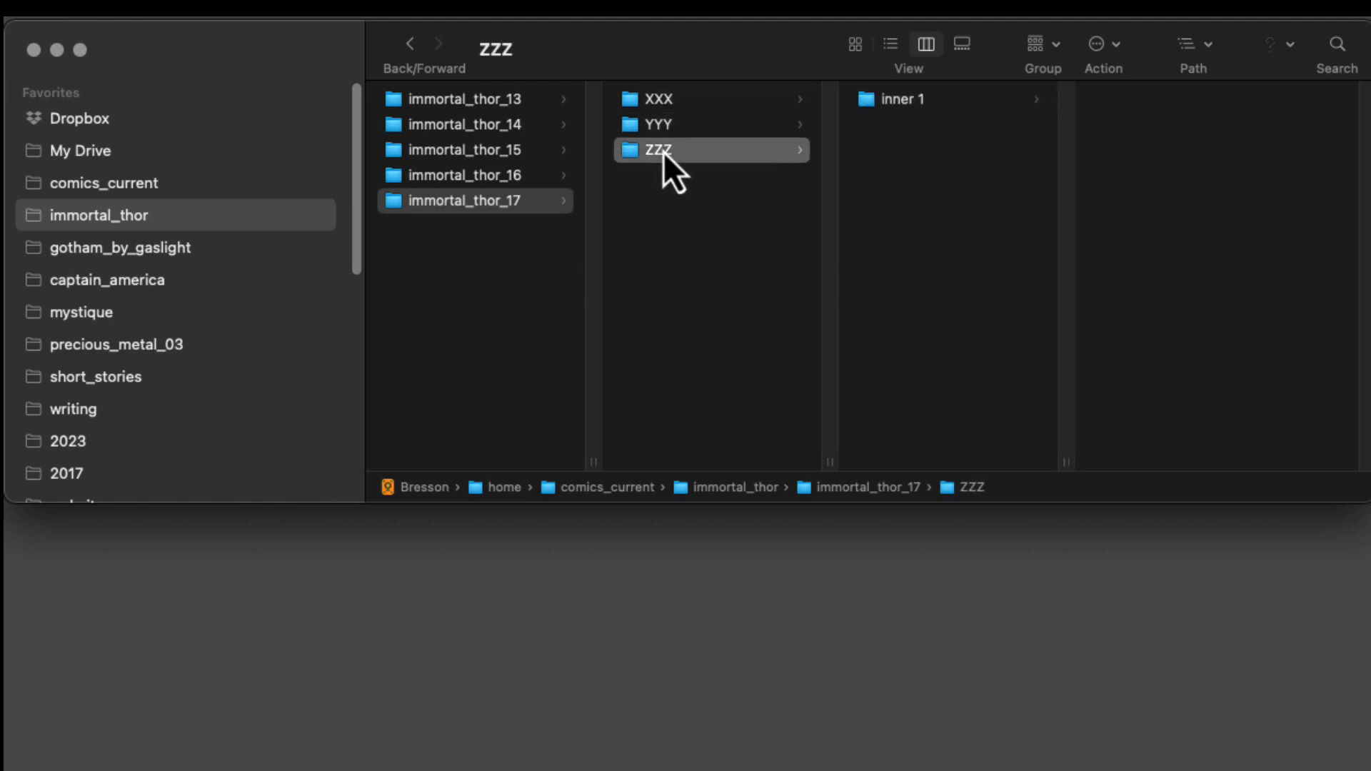
left_click(895, 96)
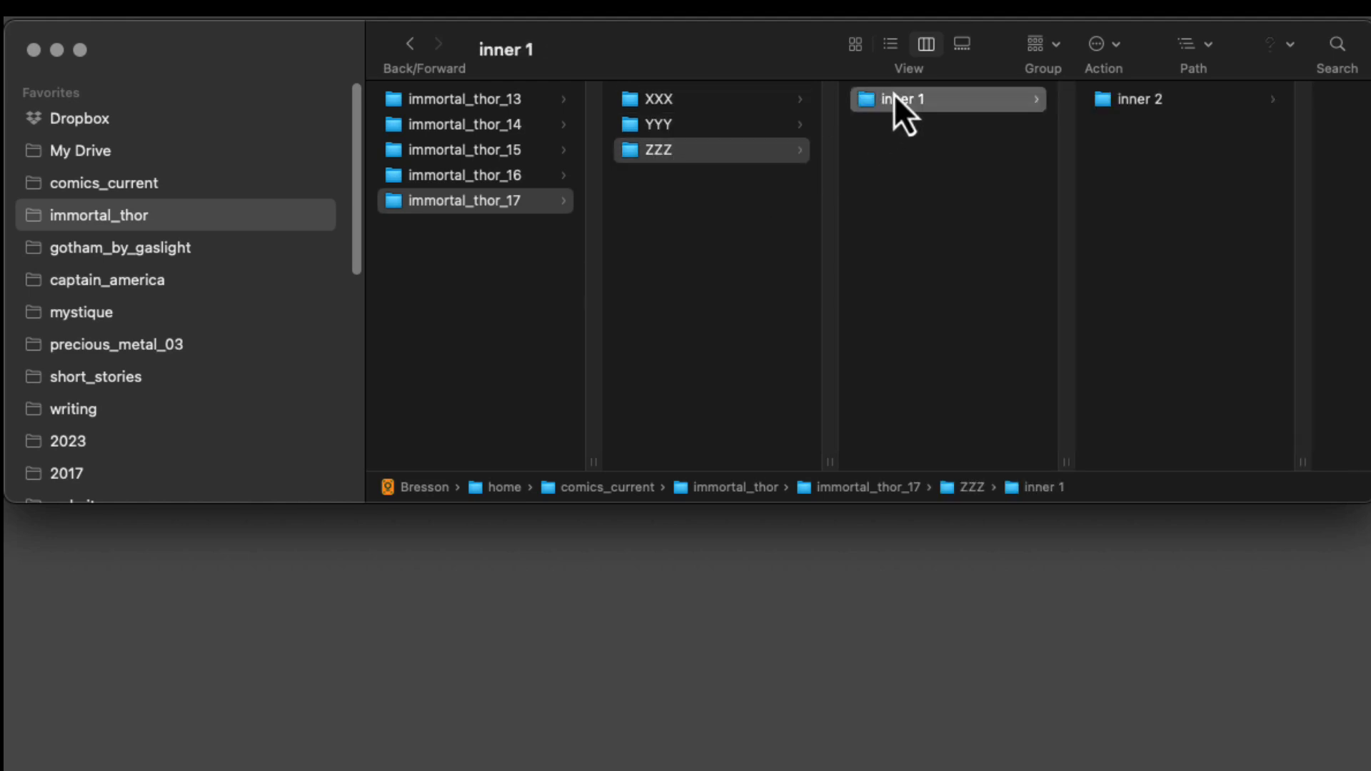
left_click(1097, 101)
scroll(492, 258, "left", 3)
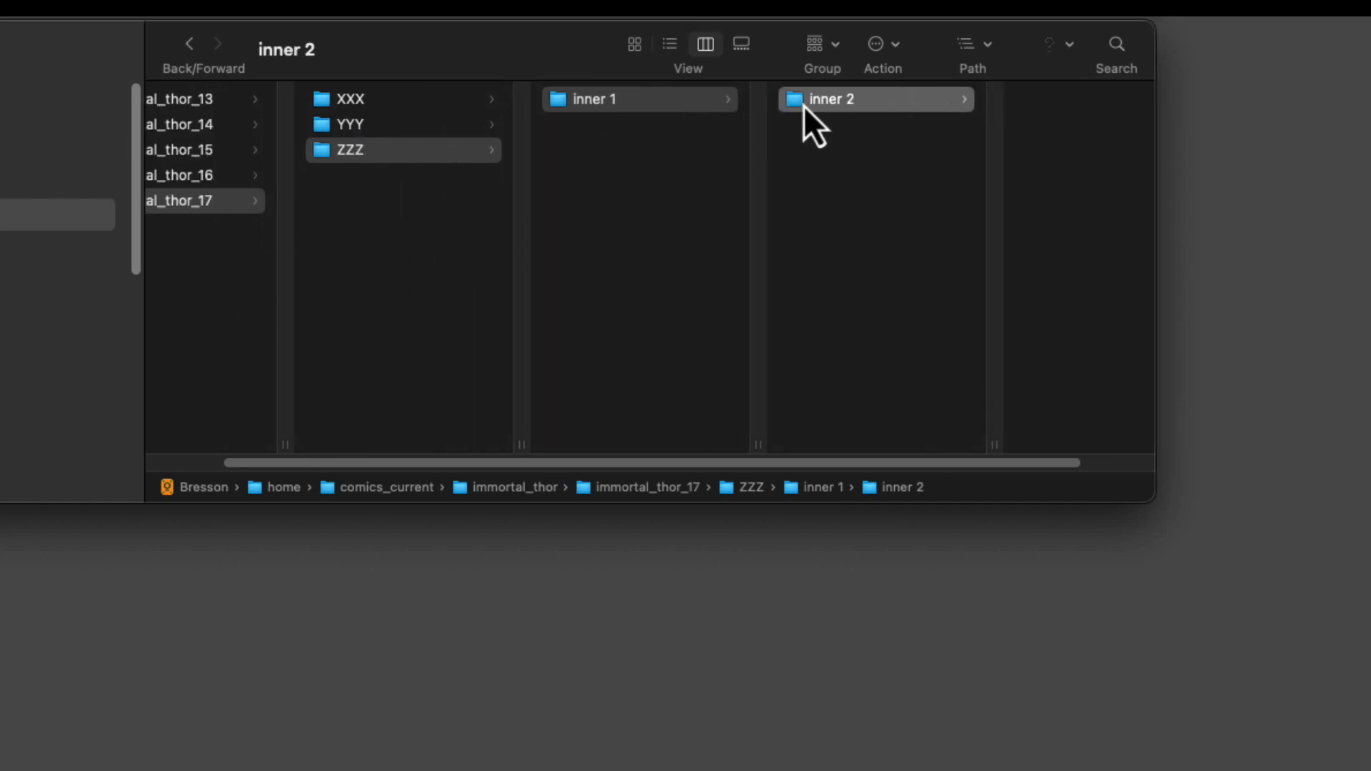
right_click(843, 100)
mouse_move(981, 522)
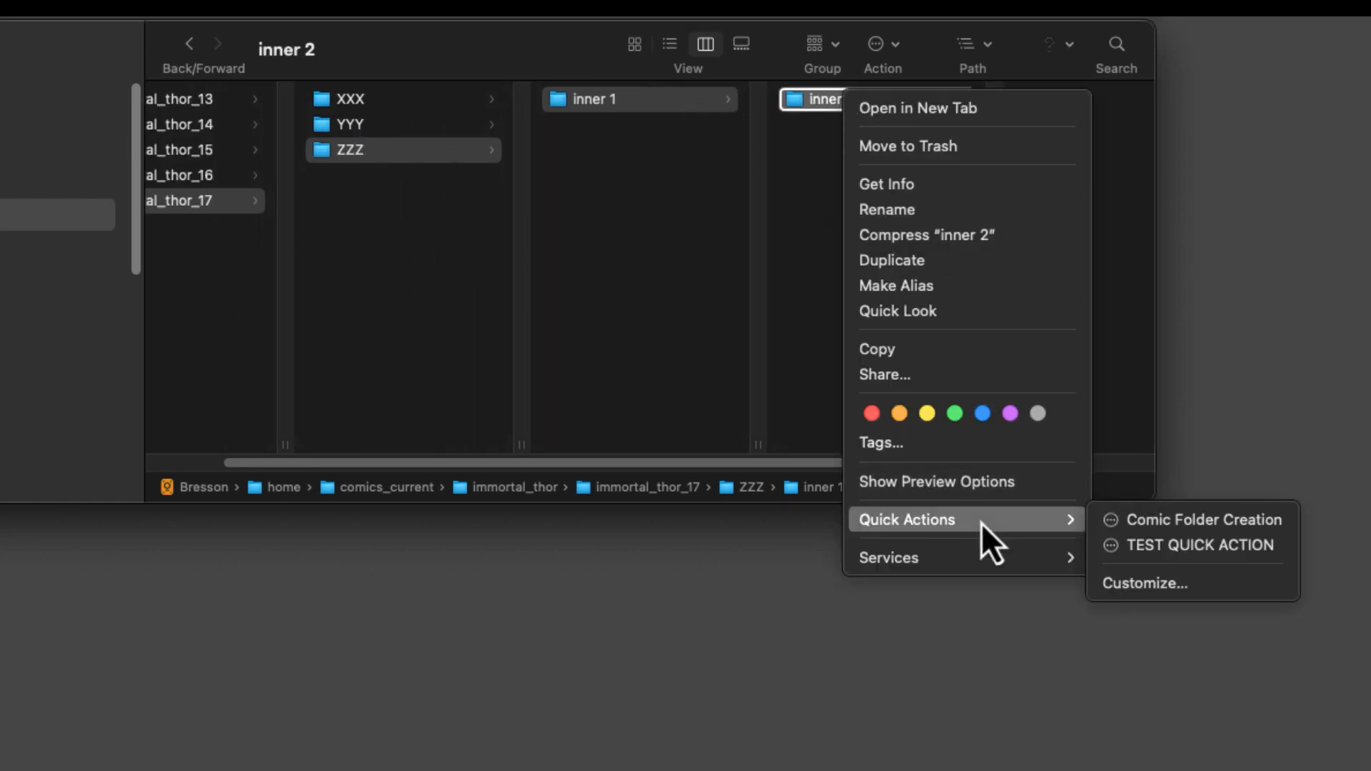
left_click(1143, 527)
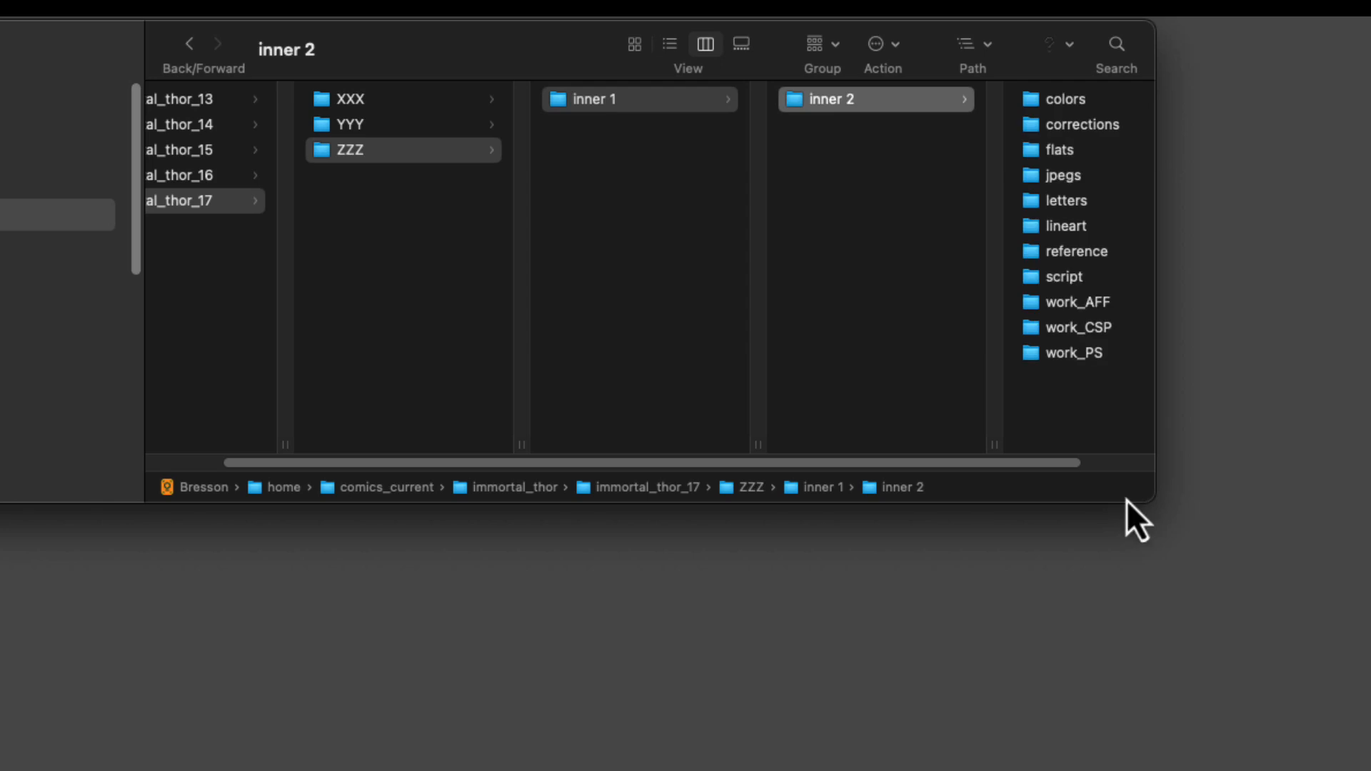
Run TEST QUICK ACTION on the lineart folder inside inner 2
left_click(1077, 230)
right_click(824, 226)
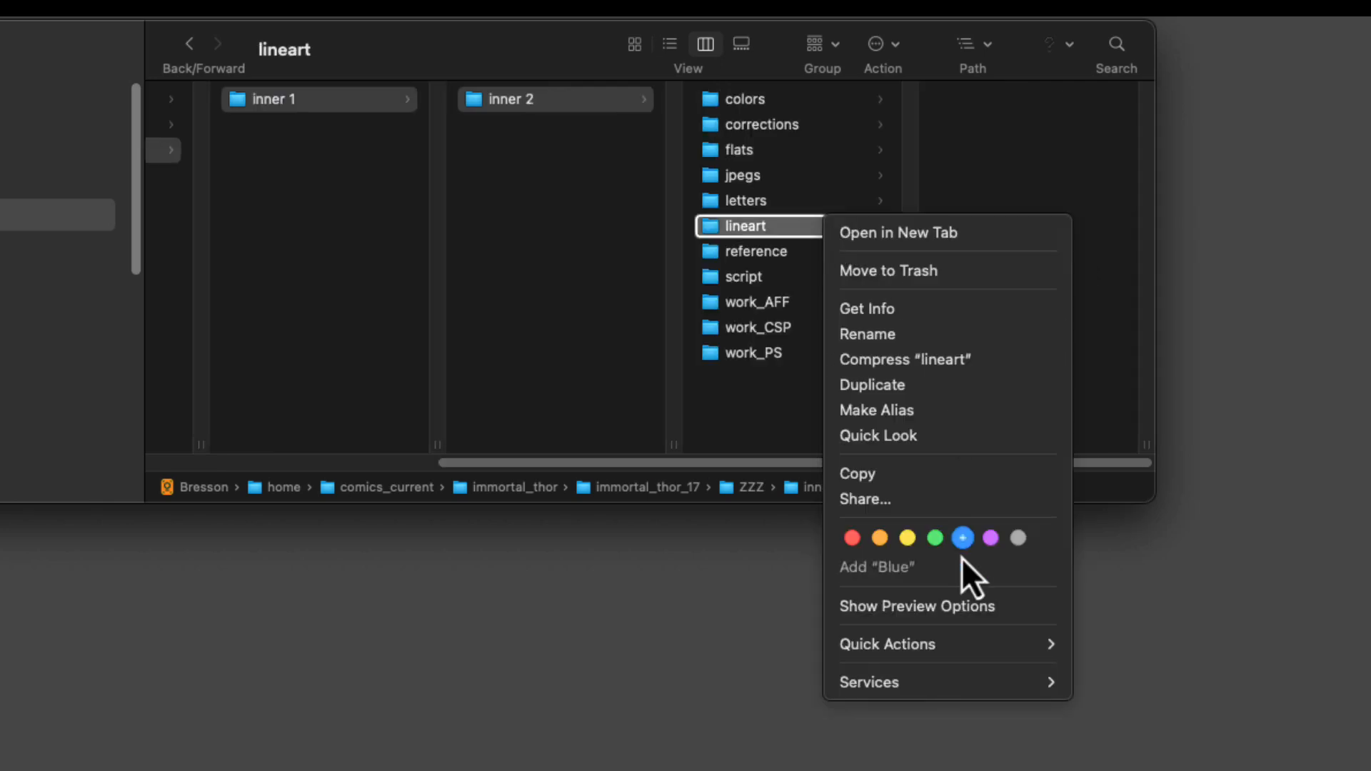
mouse_move(1029, 643)
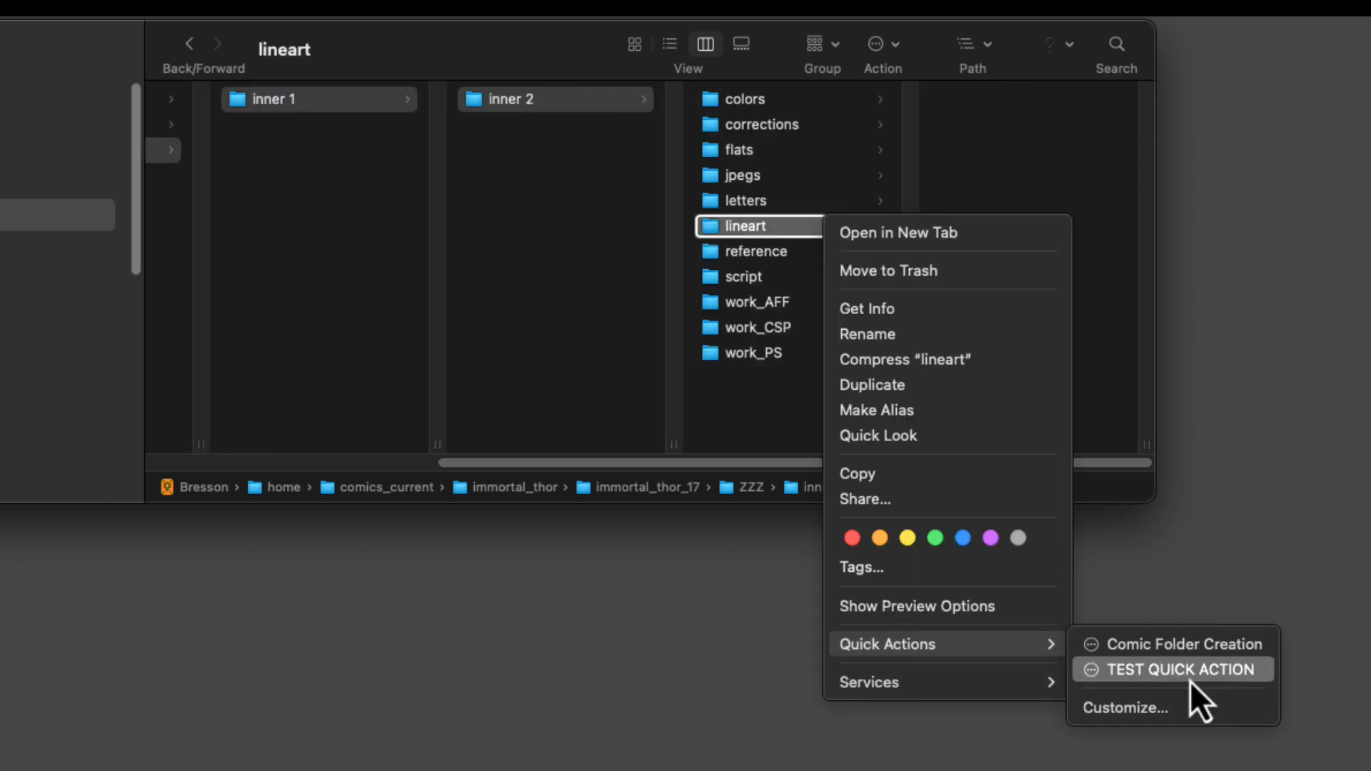
left_click(1189, 679)
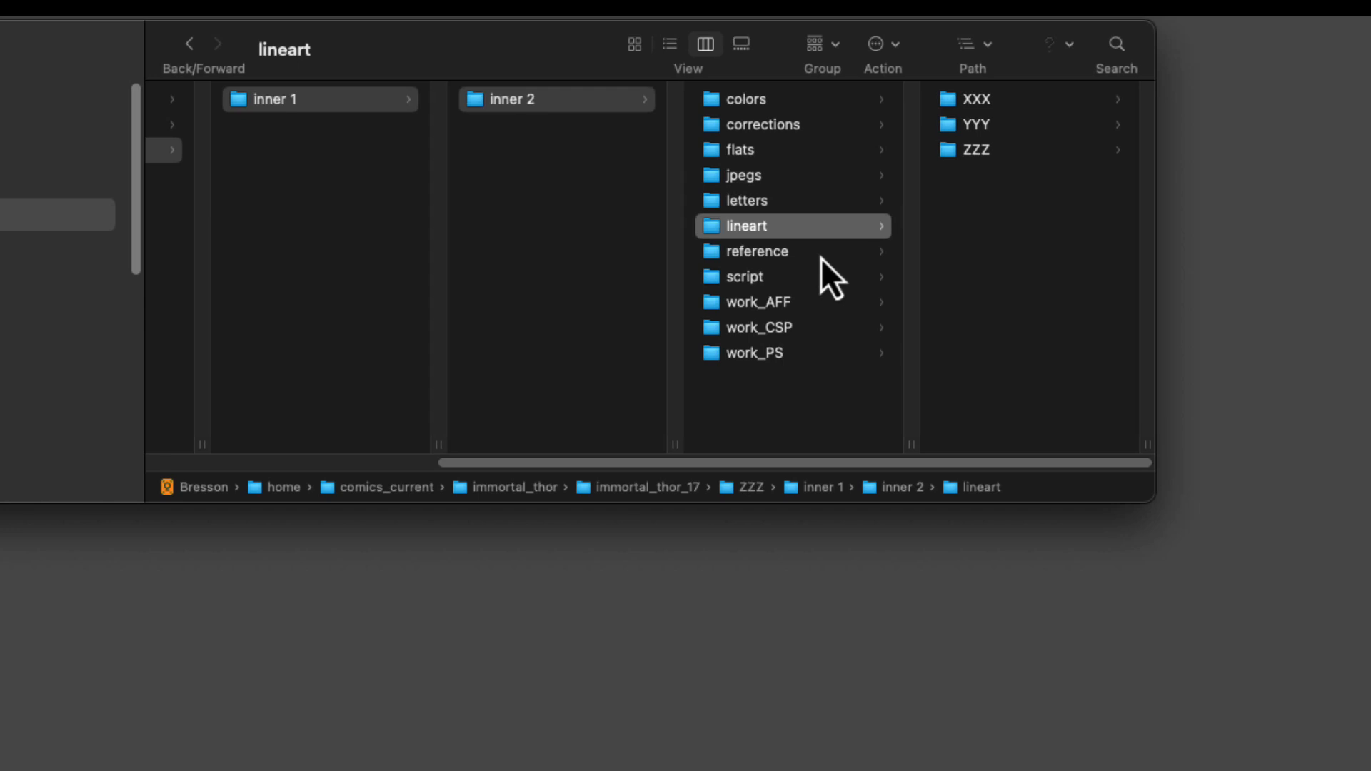
Move the XXX, YYY and ZZZ folders of immortal_thor_17 to the Trash
scroll(821, 258, "left", 5)
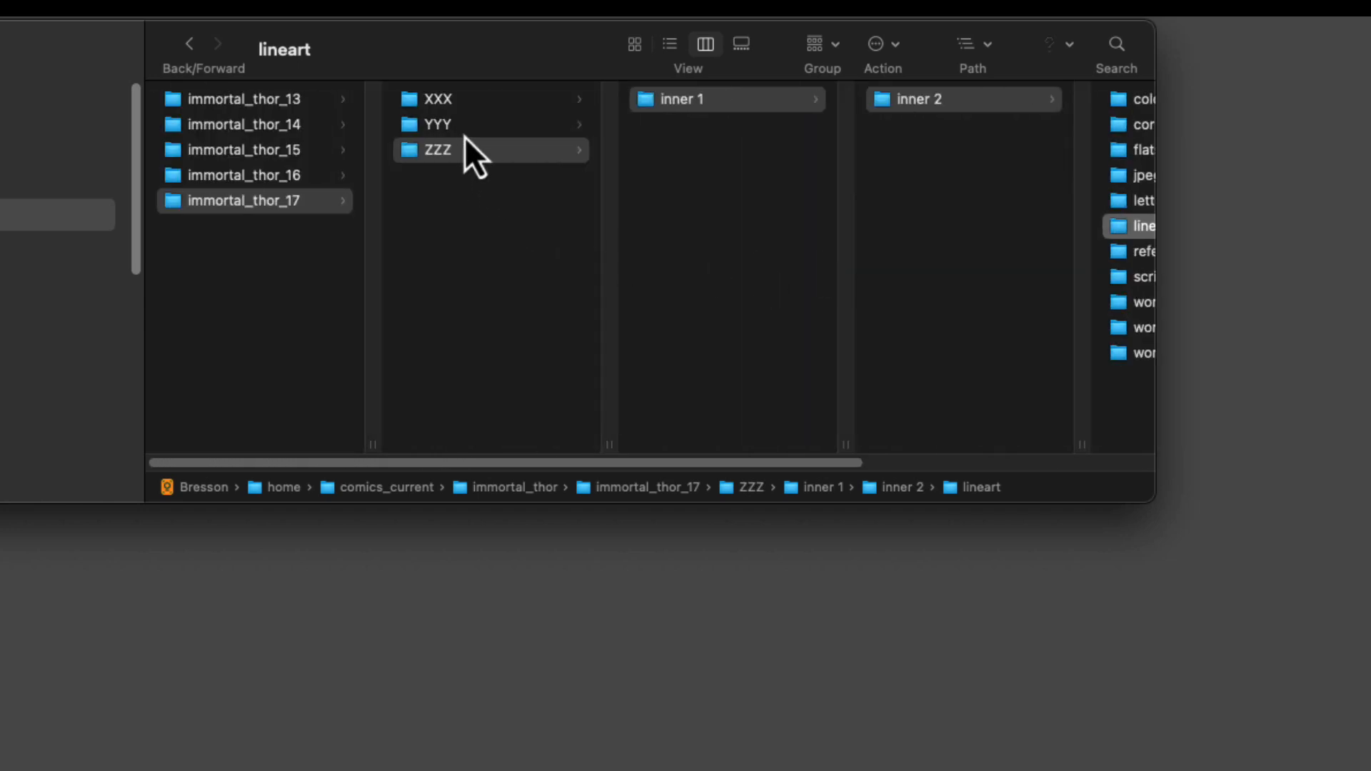
left_click(442, 98)
left_click(451, 151, "shift")
right_click(454, 149)
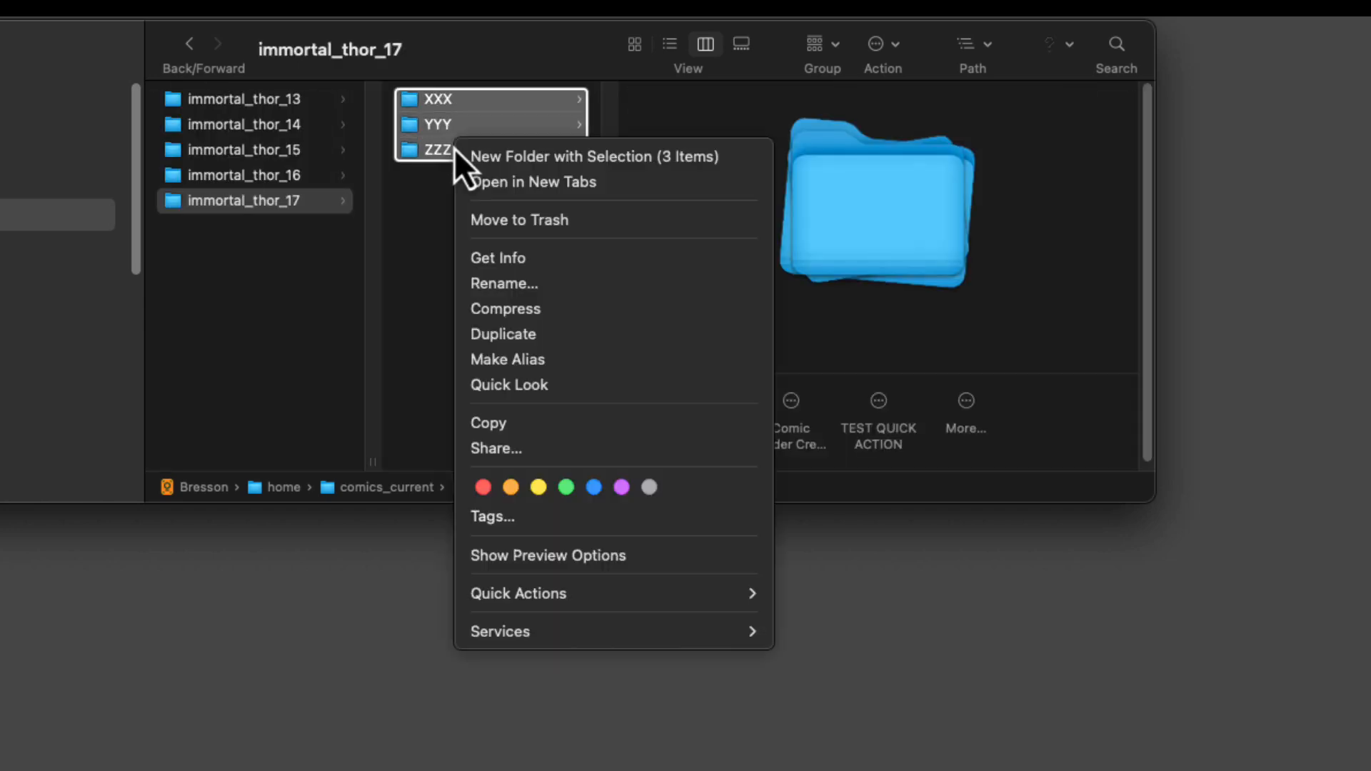
left_click(629, 226)
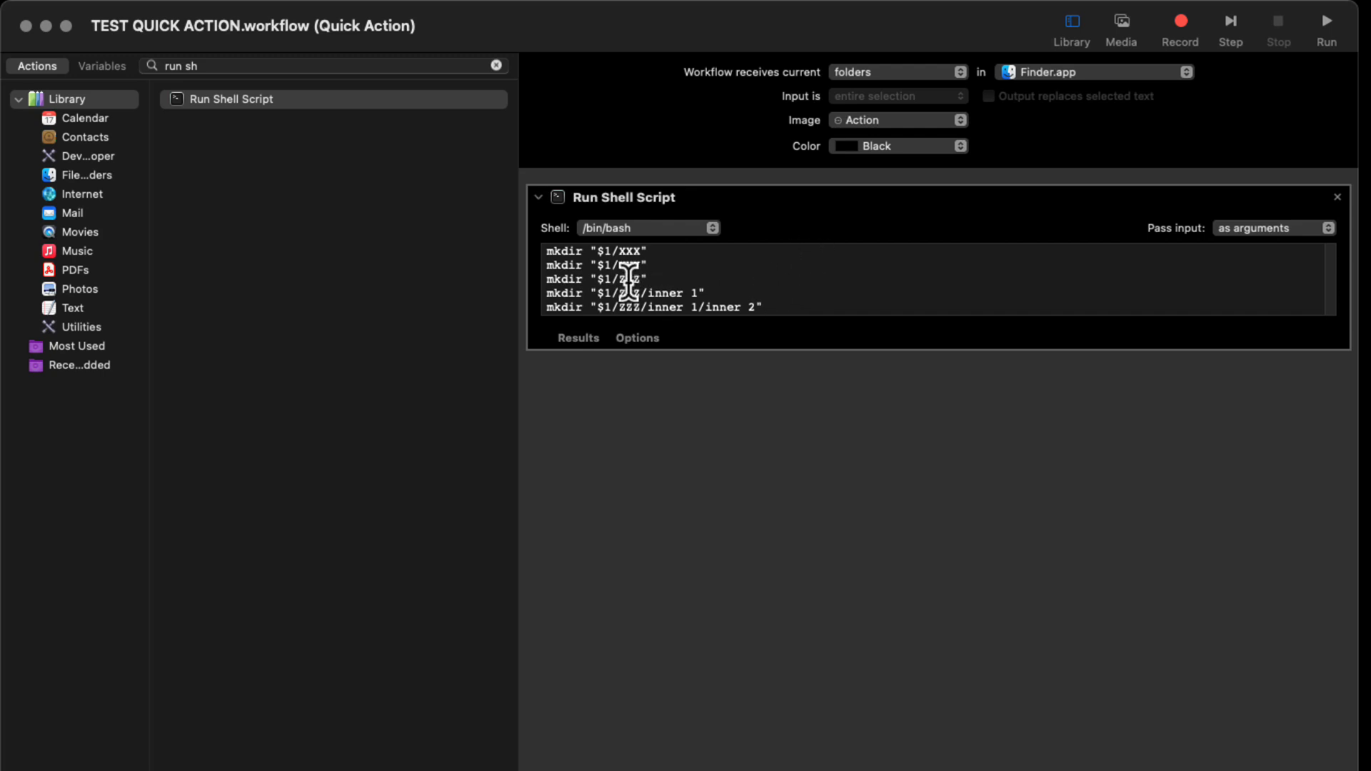
Review the mkdir "$1/XXX" line in Automator and the quick actions offered for immortal_thor_17 in Finder
triple_click(652, 250)
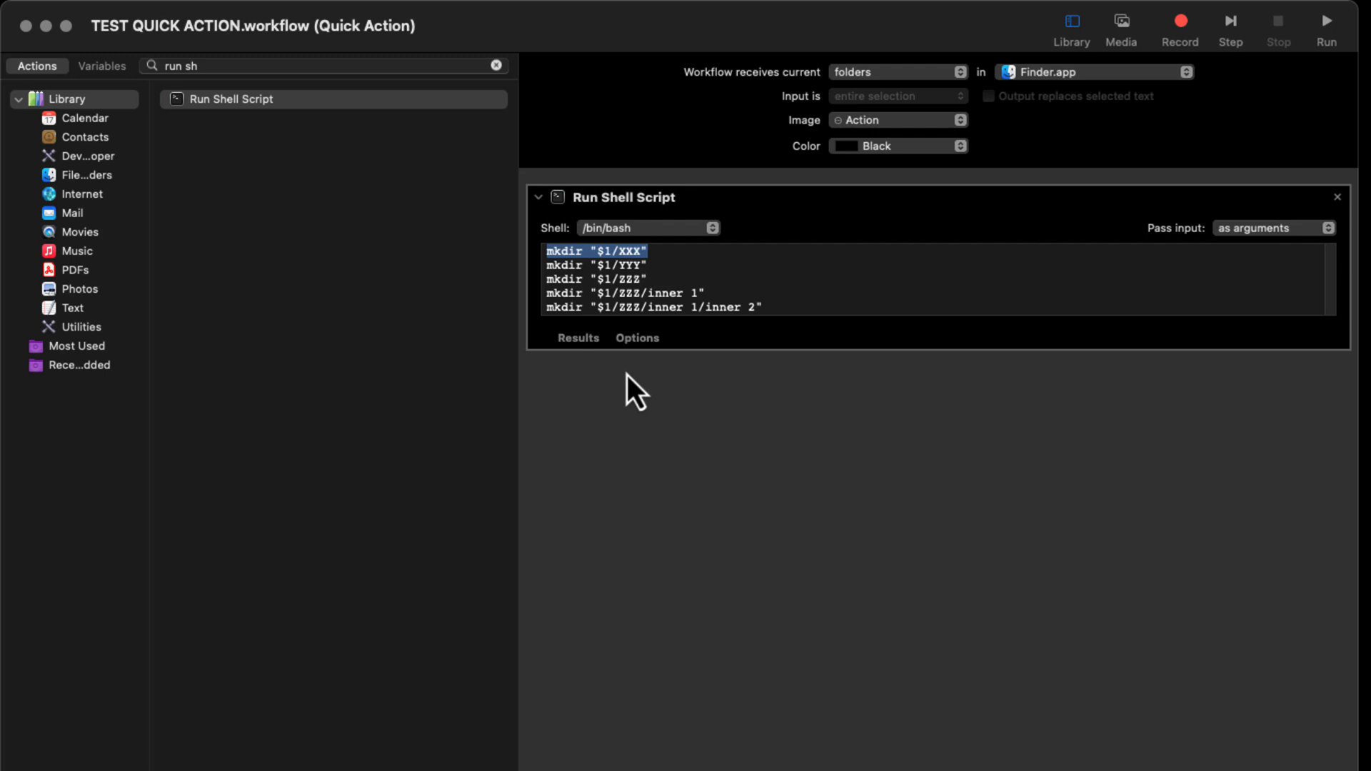
key("ctrl+Right")
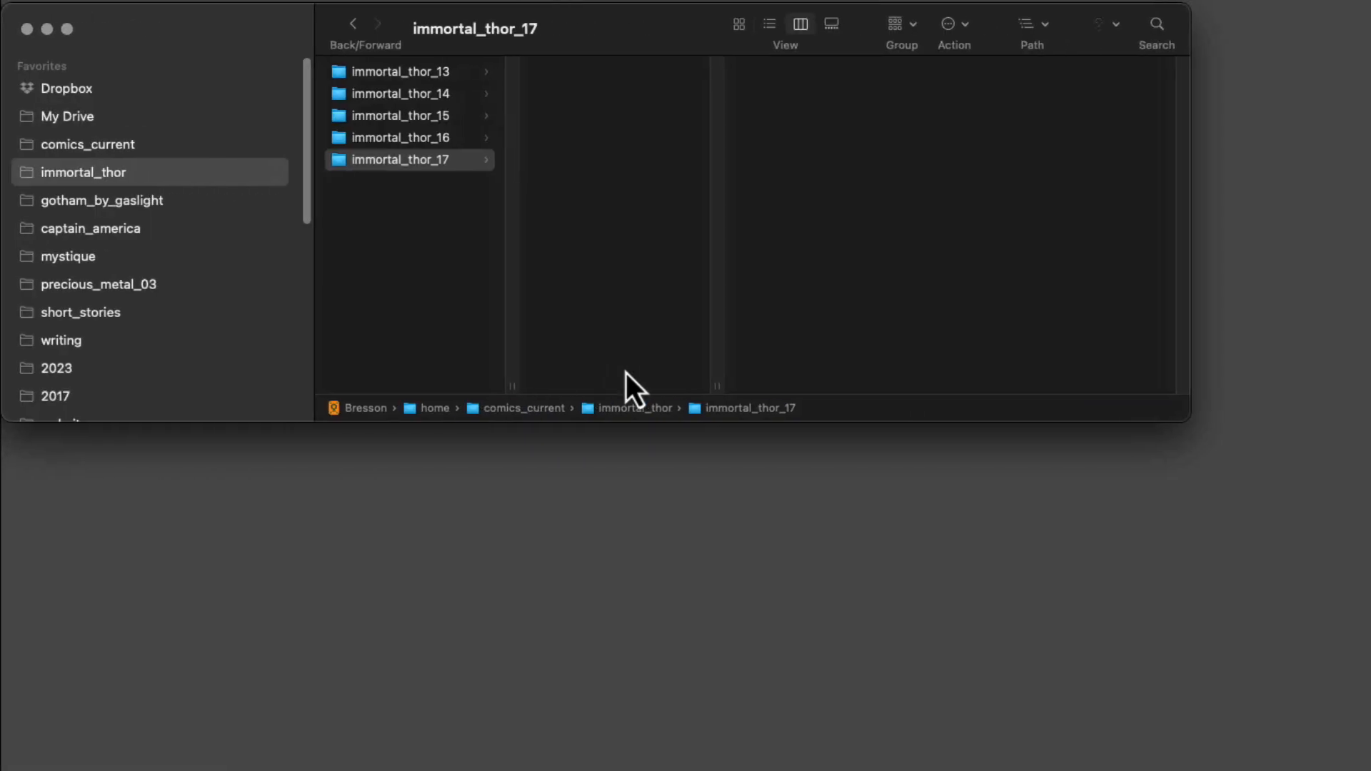
right_click(471, 163)
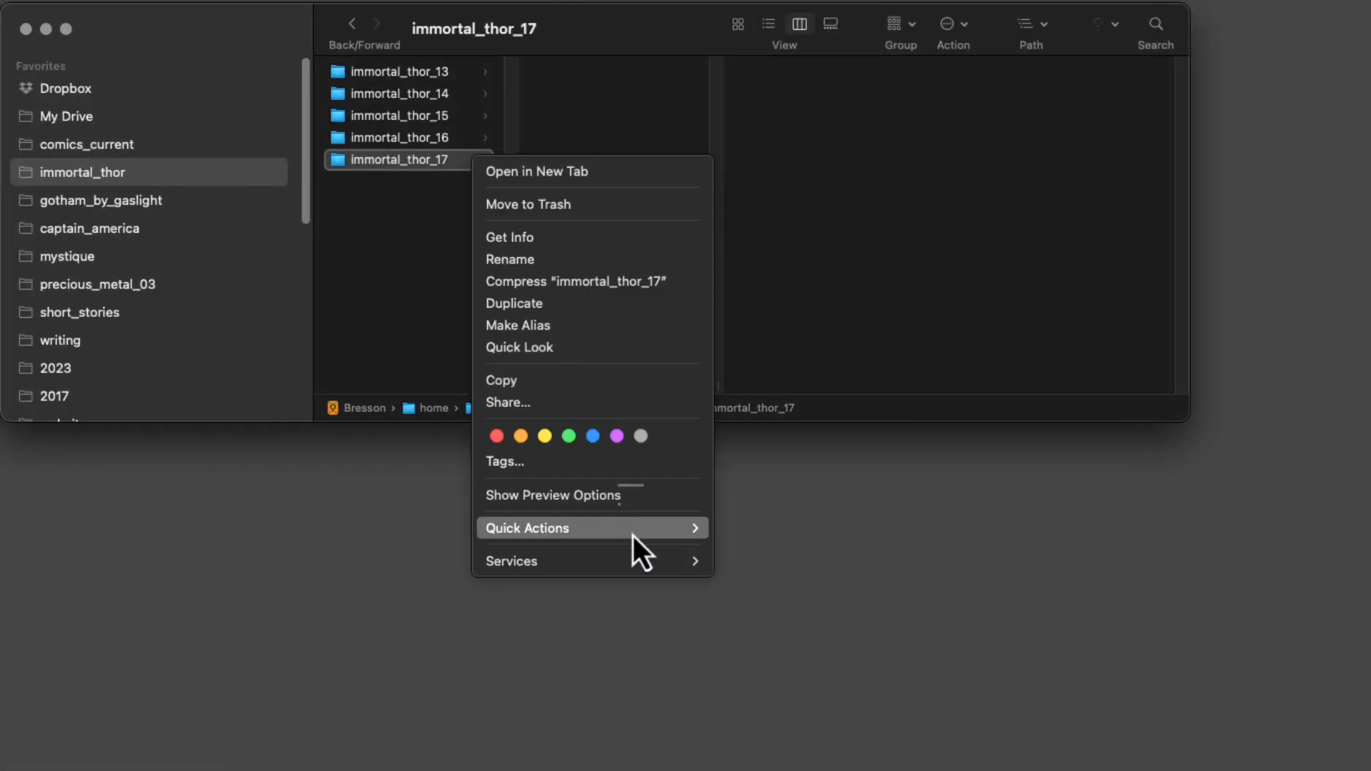
mouse_move(637, 534)
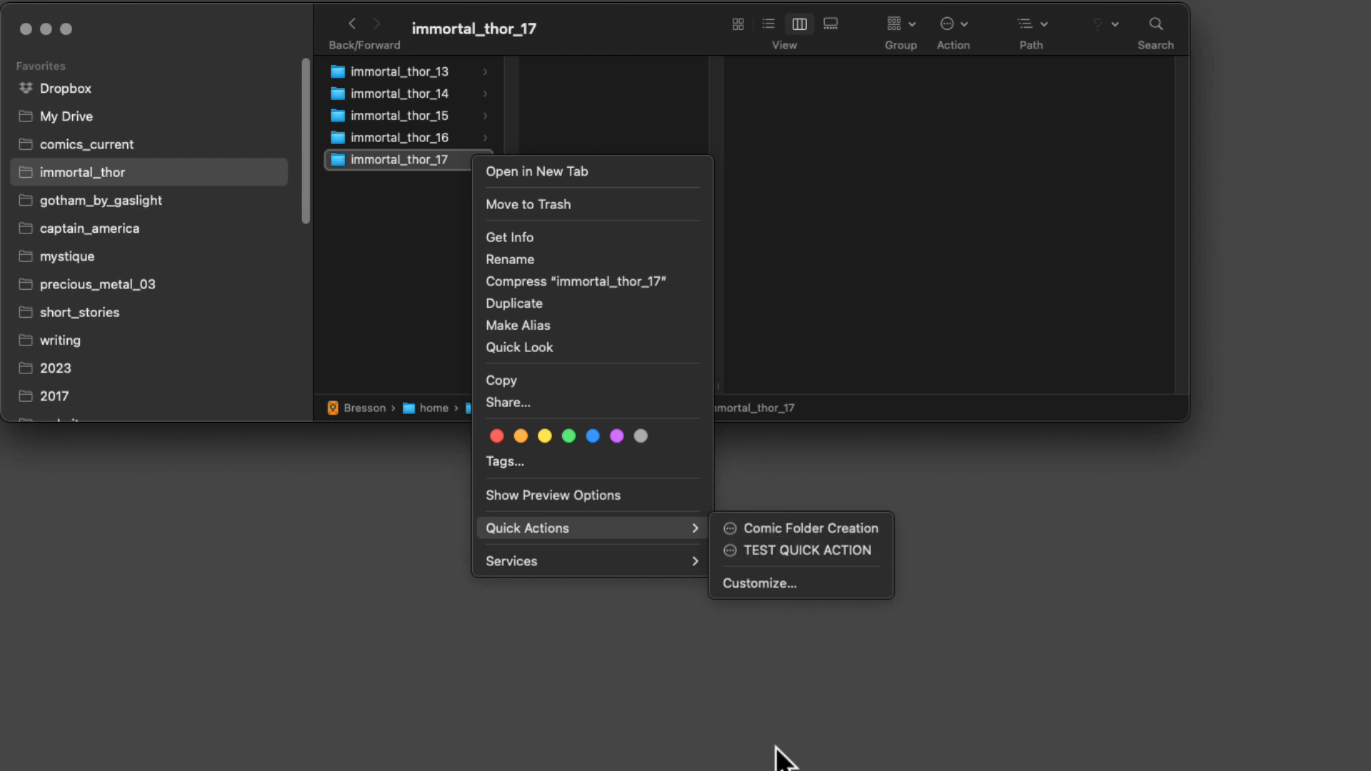
From Automator, show TEST QUICK ACTION.workflow in its Services folder and move that workflow file to the Trash
left_click(644, 28)
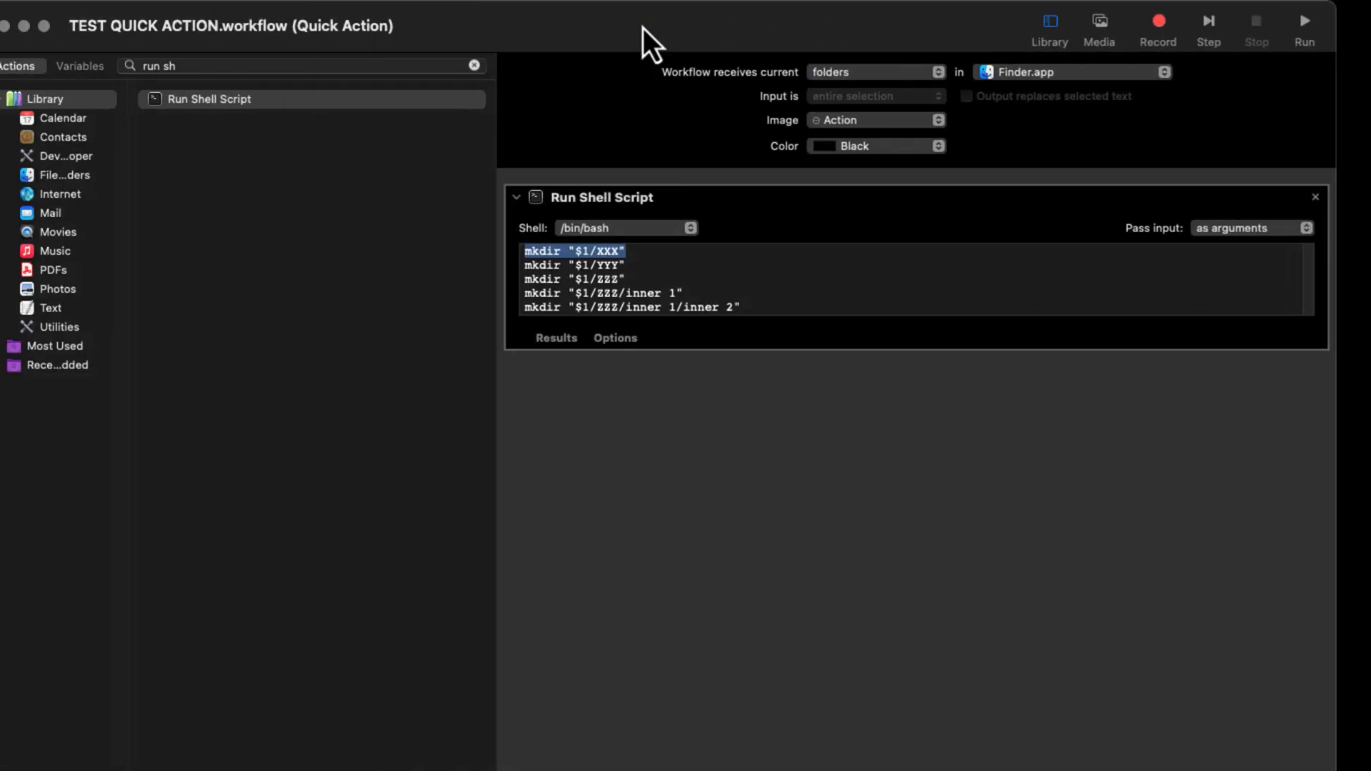
left_click_drag(643, 29, 665, 24)
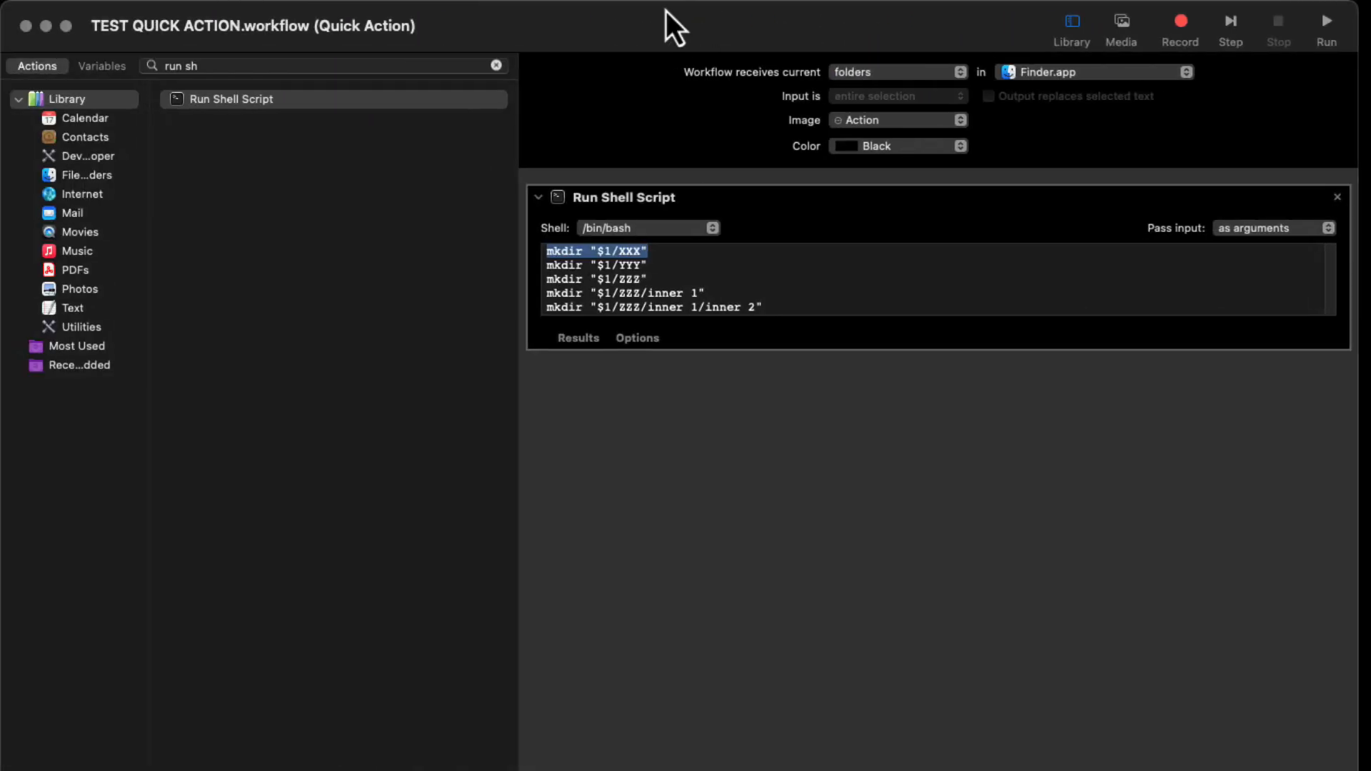
left_click(188, 26, "super")
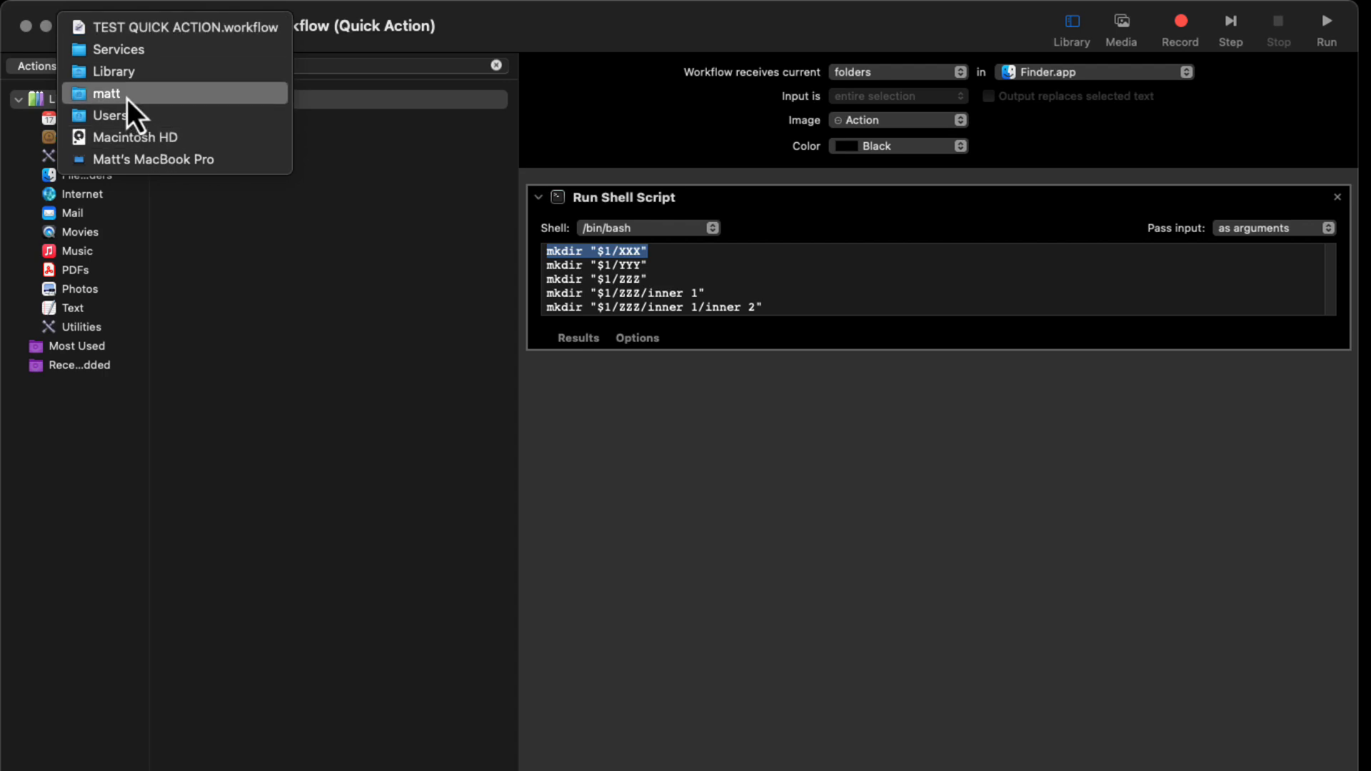
left_click(134, 55)
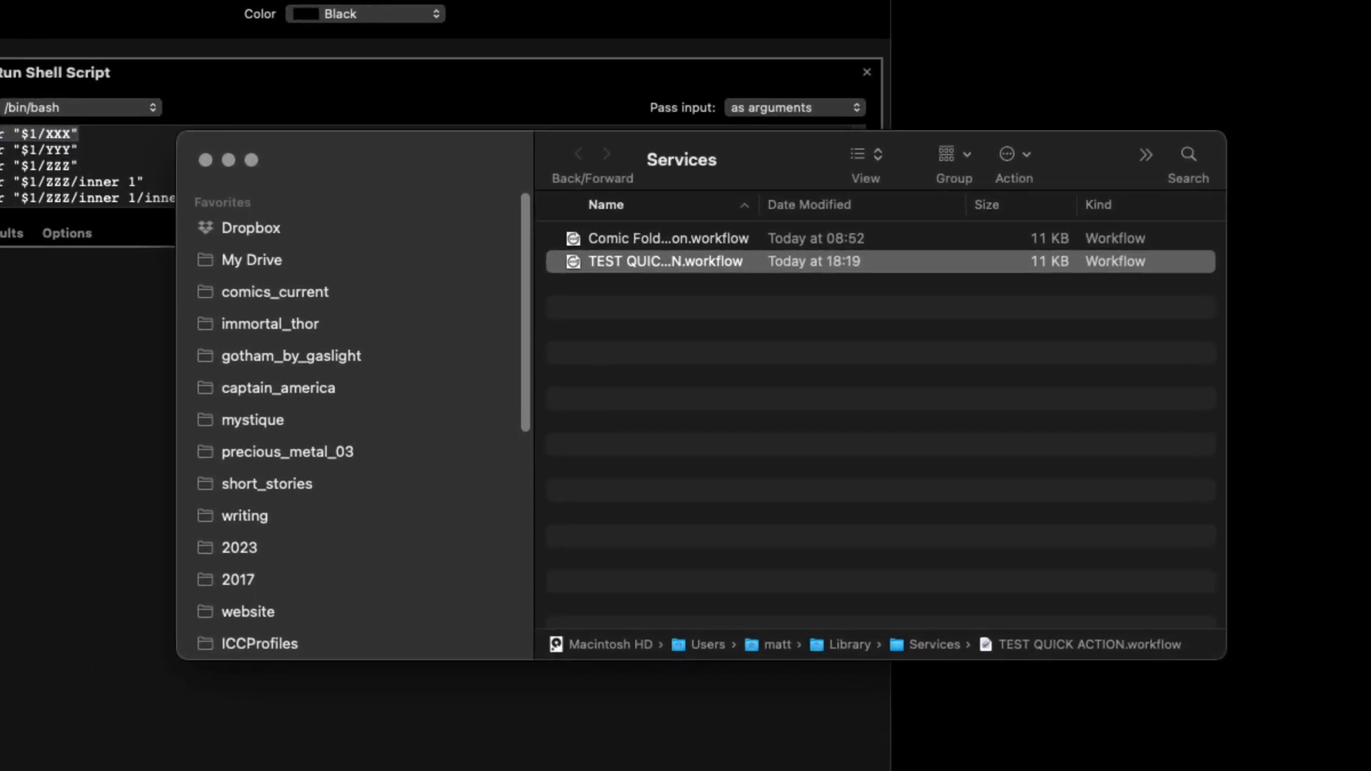
right_click(642, 271)
left_click(684, 366)
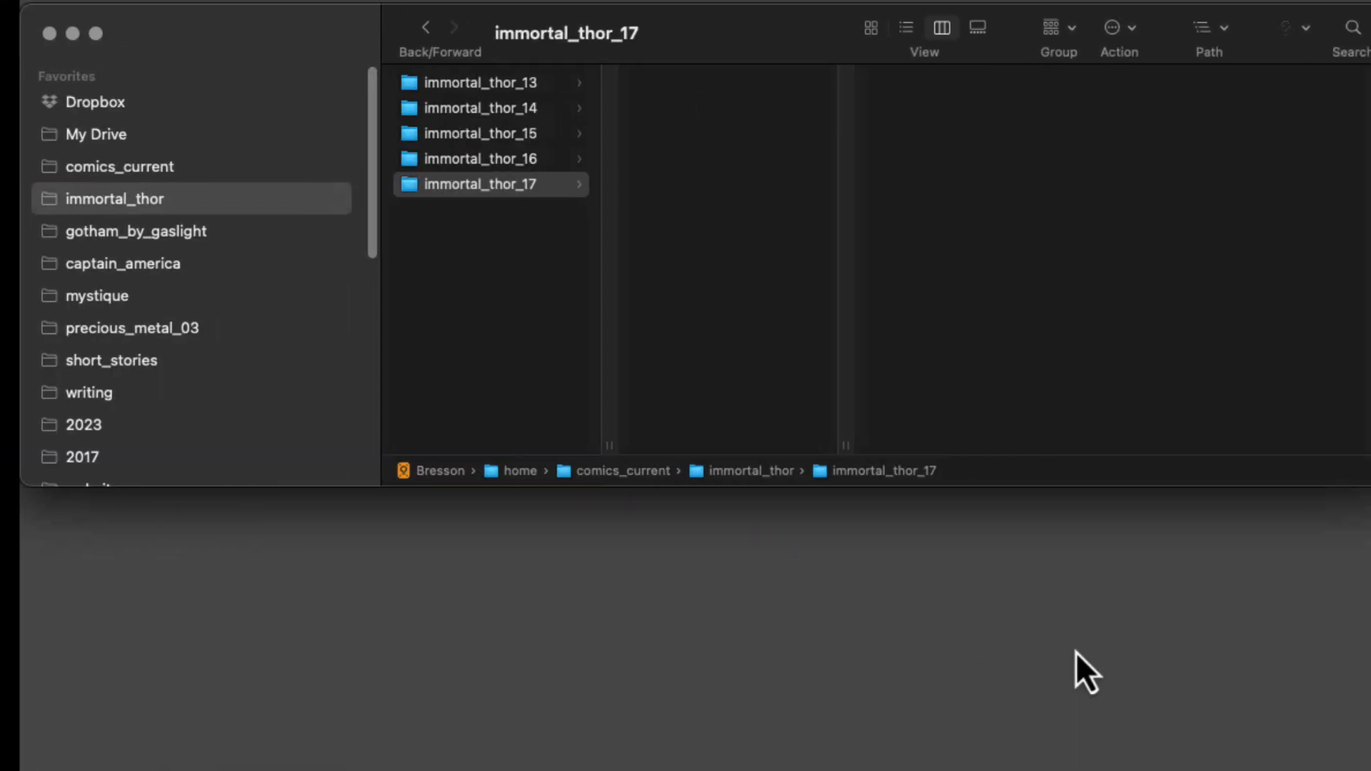
In Finder, run the Comic Folder Creation quick action on the immortal_thor_17 folder
right_click(534, 185)
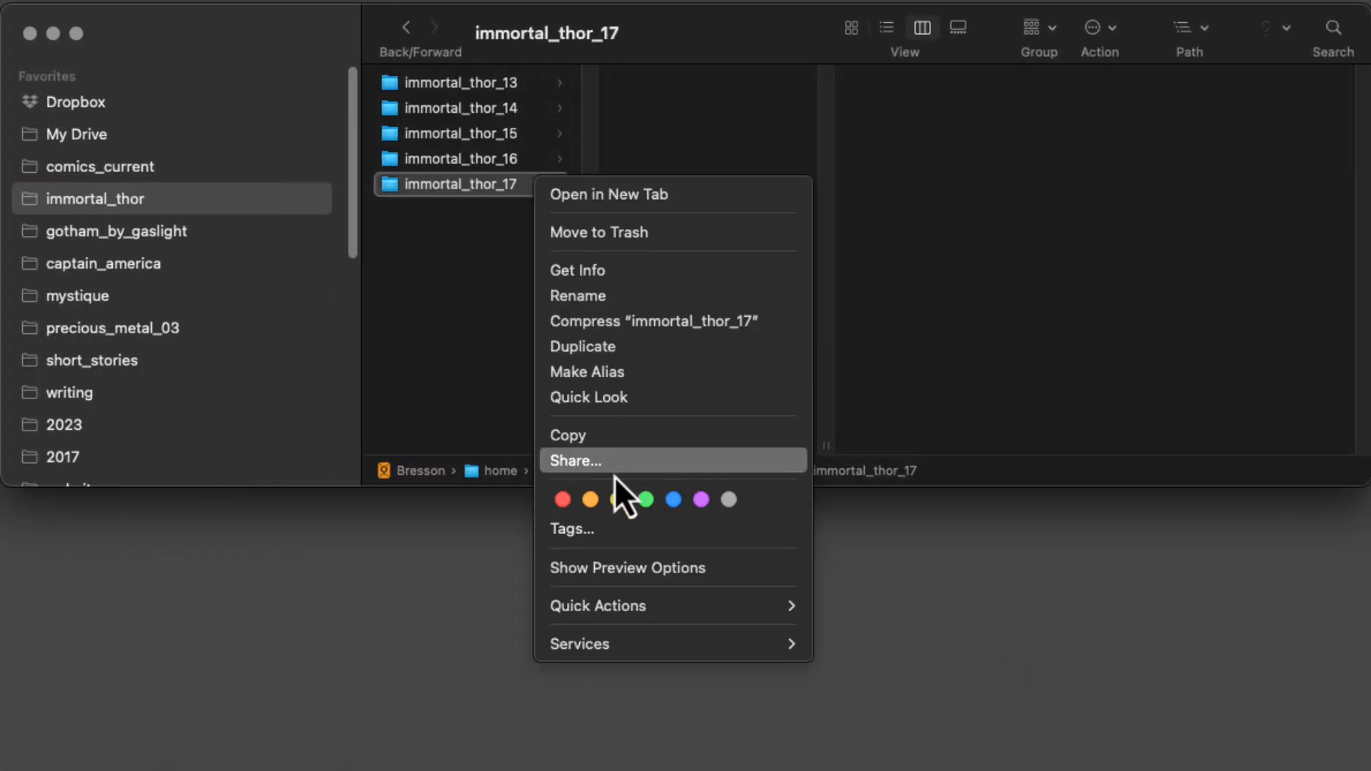
mouse_move(657, 607)
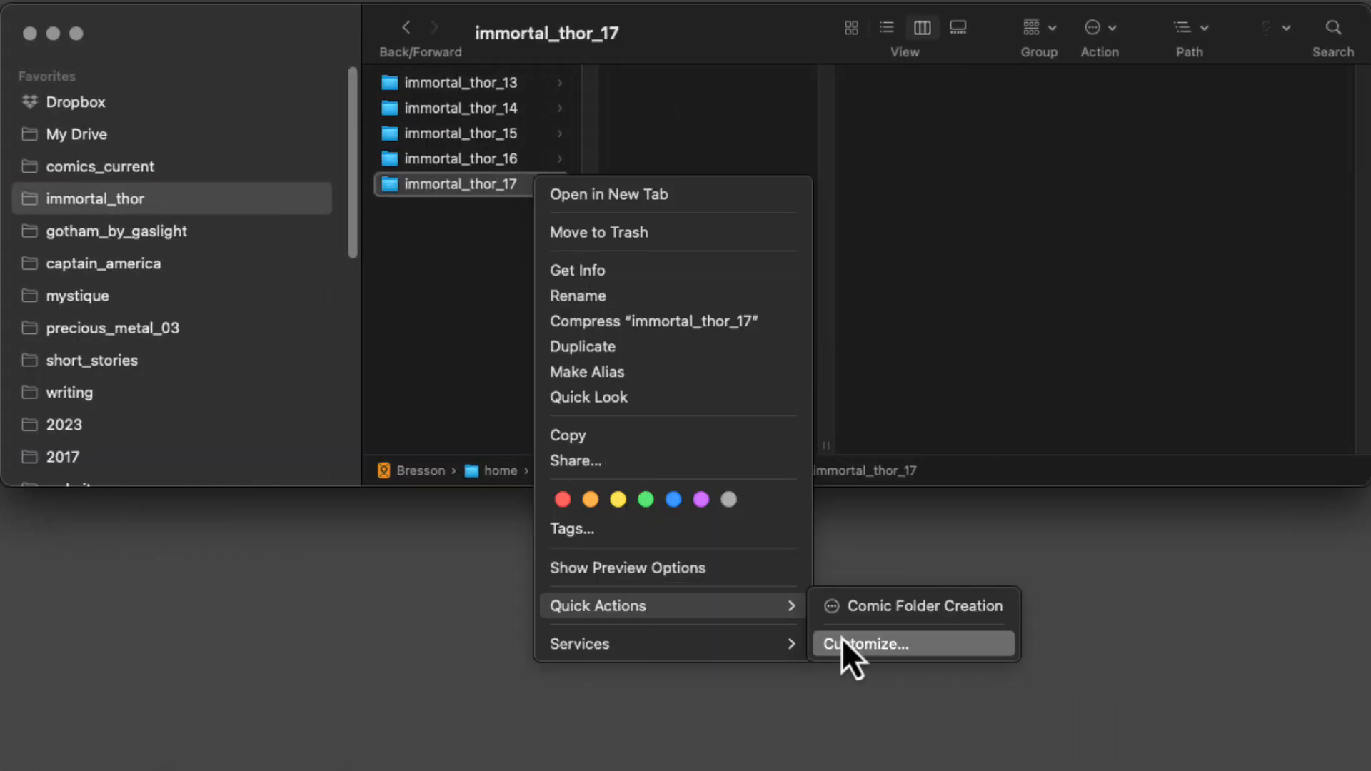
left_click(881, 612)
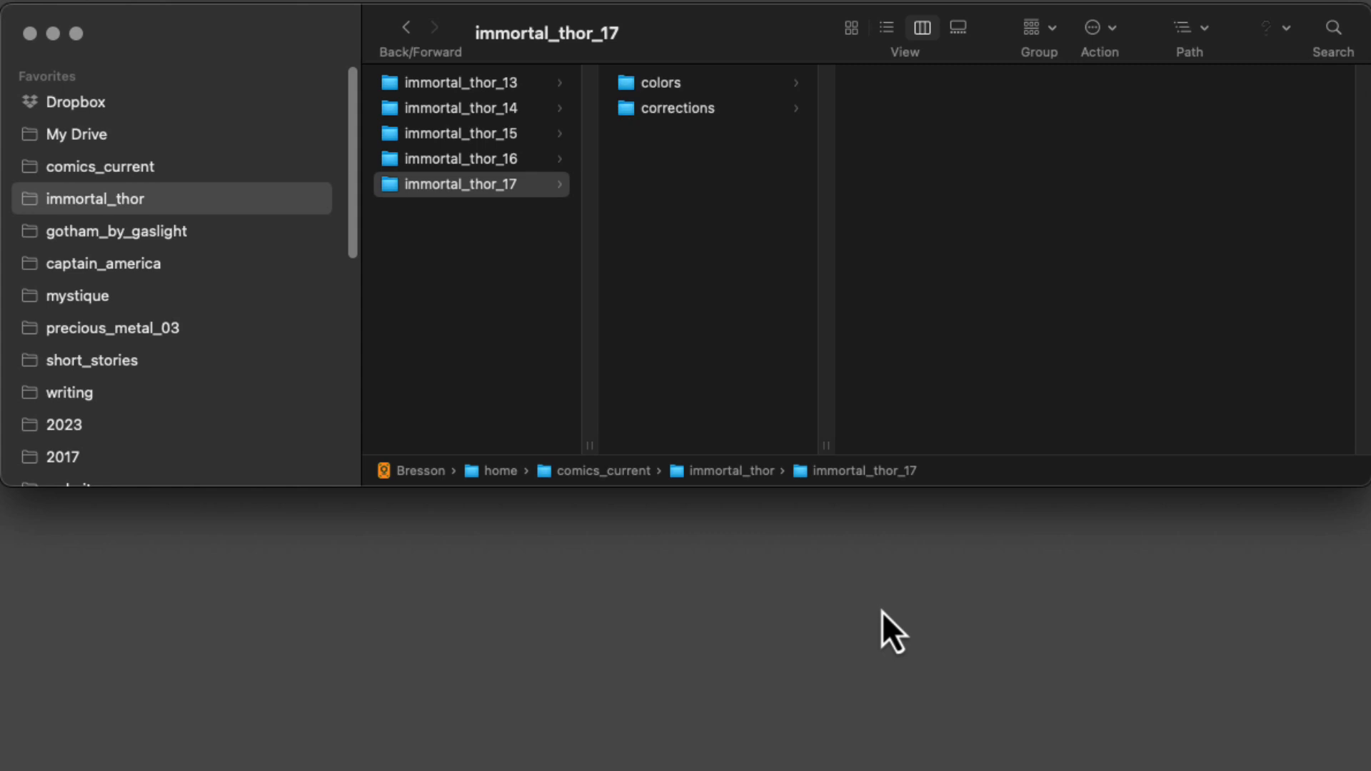